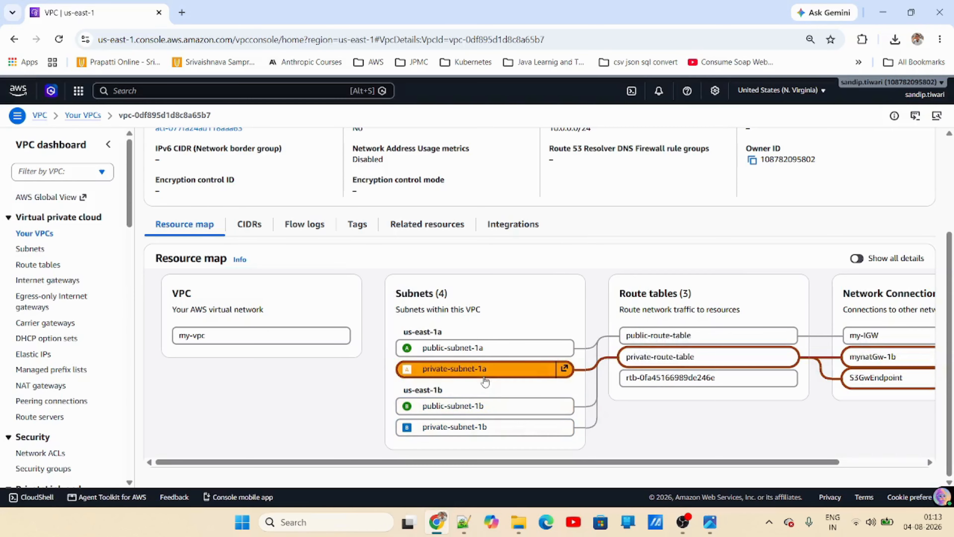
- Compare the my-vpc resource map's subnets, route tables and network connections with the high-availability architecture diagram in the image viewer
left_click_drag(602, 462, 710, 468)
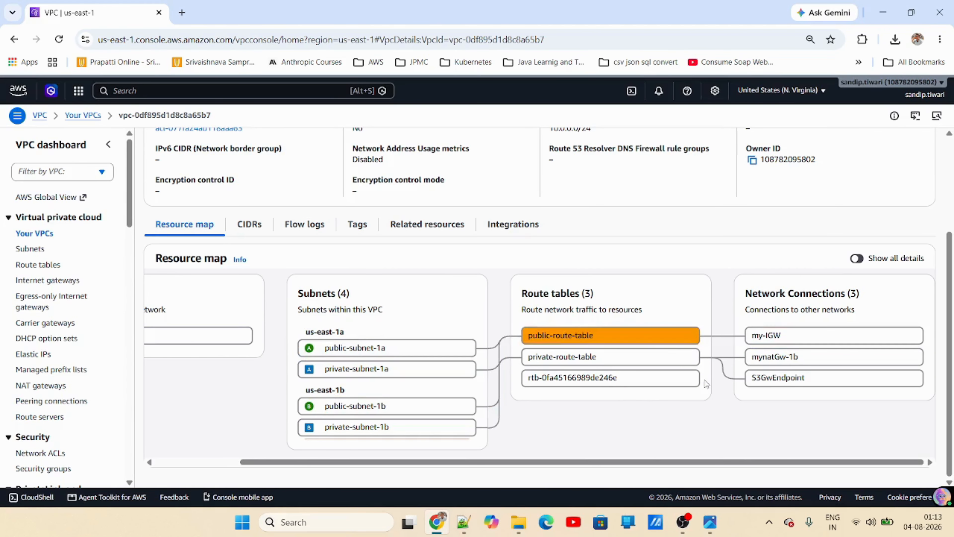
left_click(710, 522)
scroll(473, 203, "up", 2)
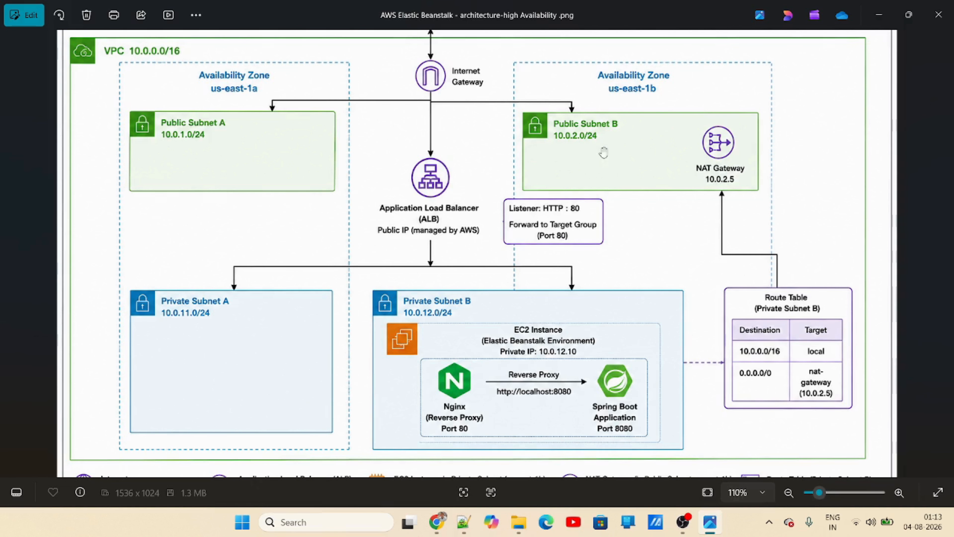
left_click(436, 522)
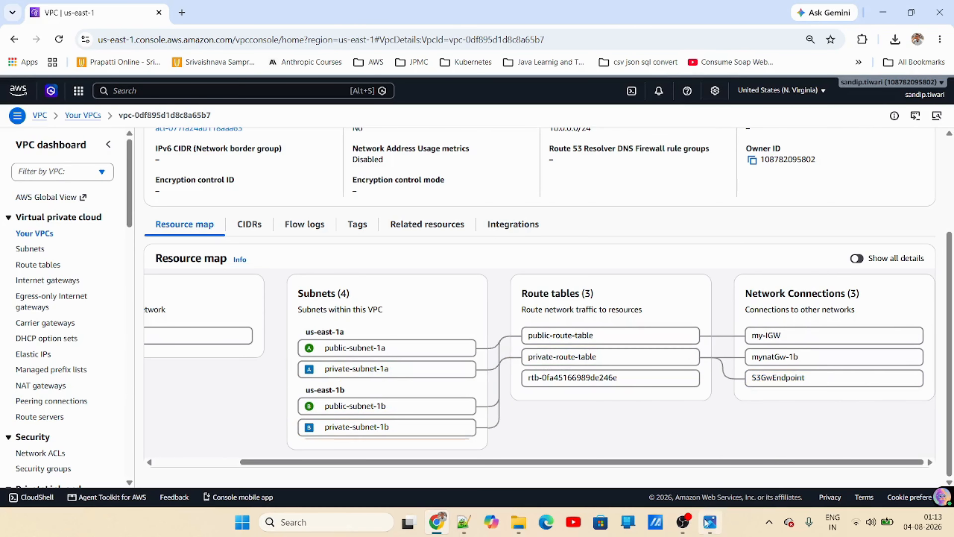
left_click(709, 528)
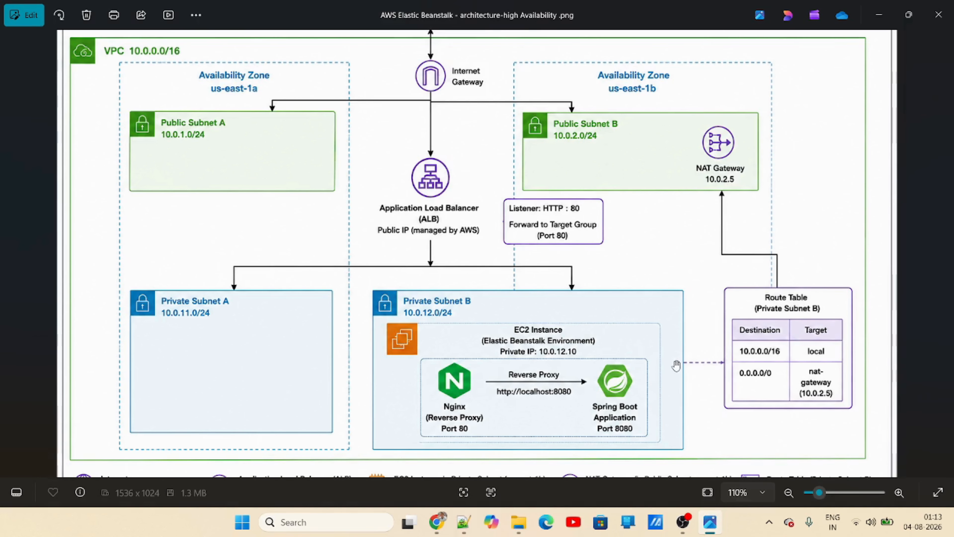
left_click(710, 522)
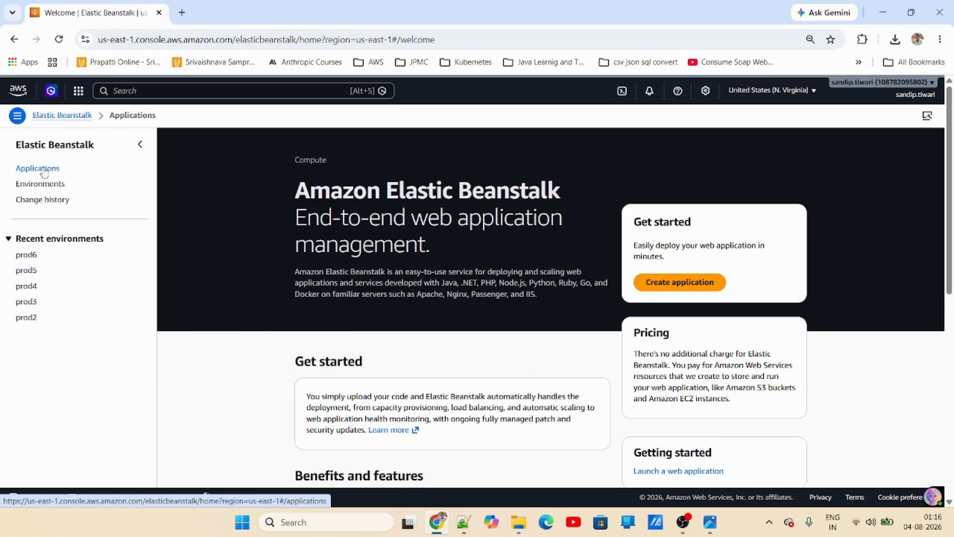
- Open the Sbapp application in Elastic Beanstalk and review its uploaded application versions
left_click(44, 172)
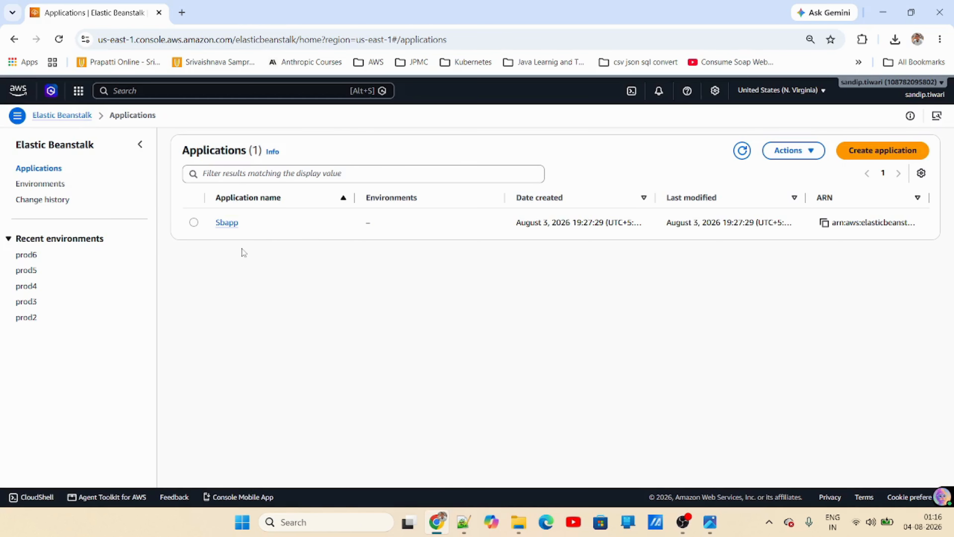
left_click(227, 224)
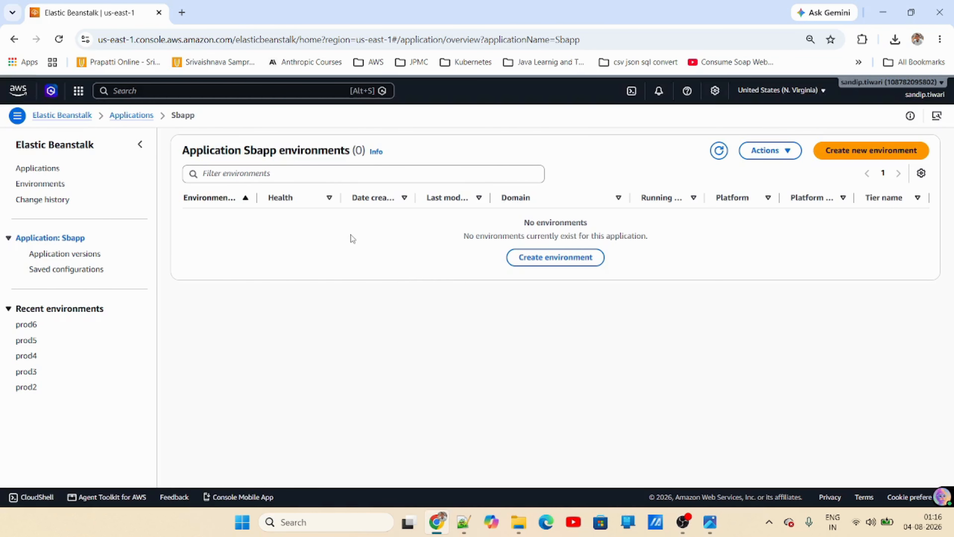
left_click(89, 255)
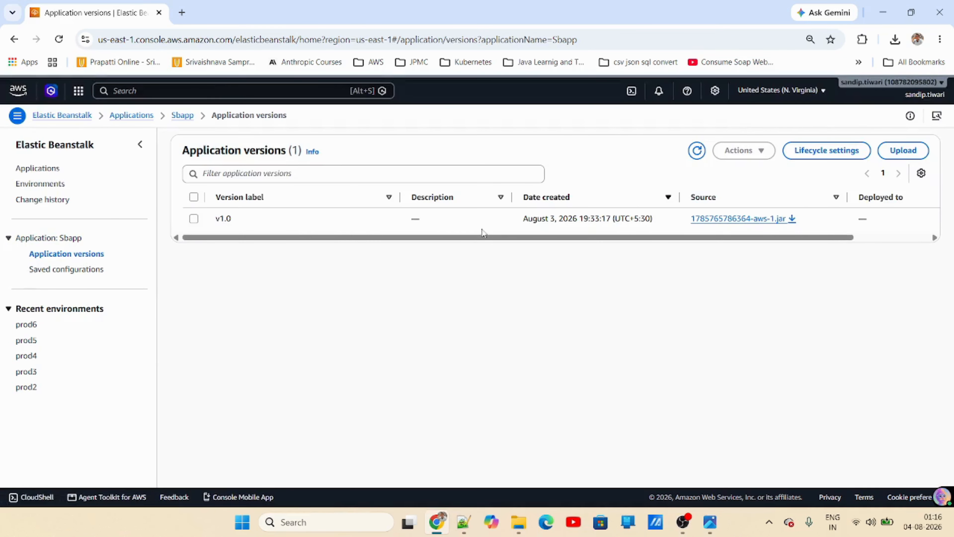
scroll(471, 239, "right", 3)
scroll(686, 245, "left", 3)
- Start a new web server environment for the Sbapp application and name it prod7
left_click(38, 168)
left_click(224, 221)
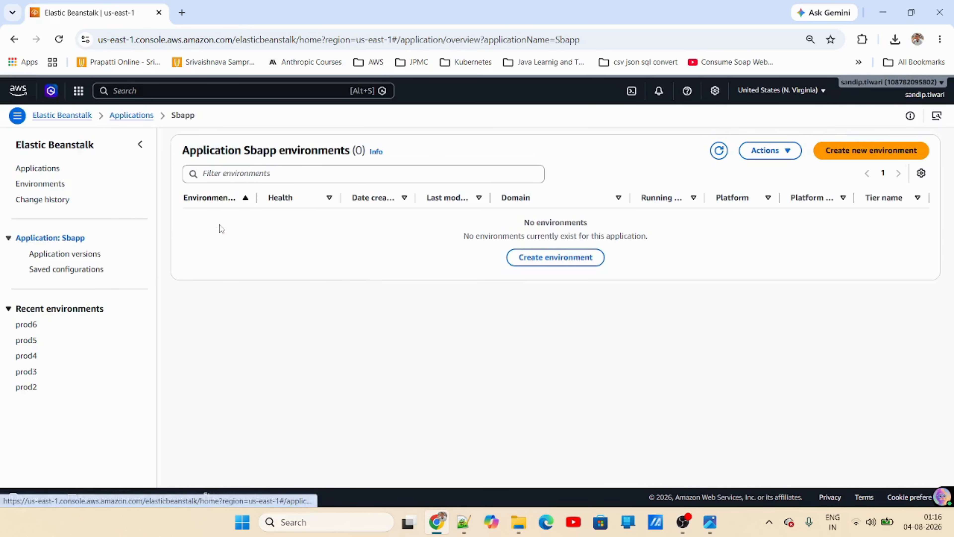
left_click(864, 151)
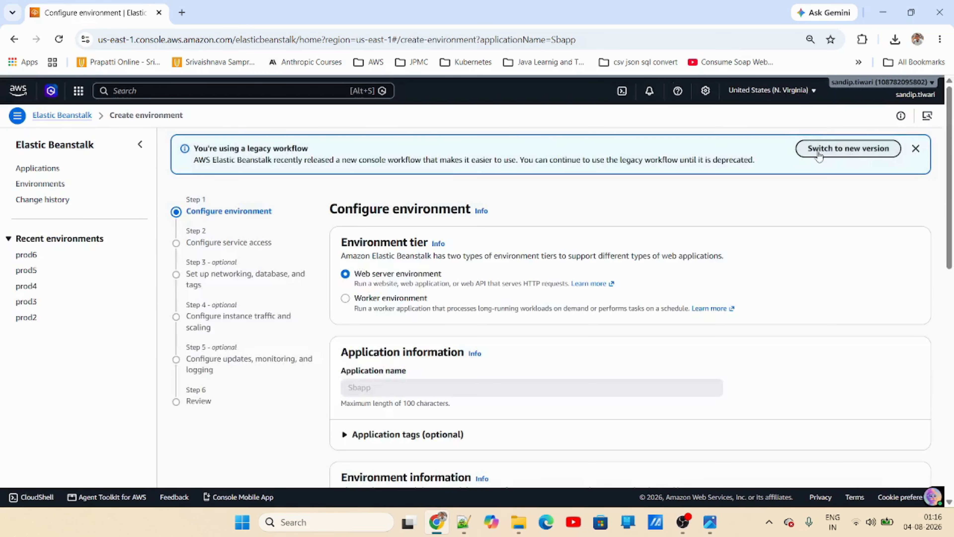
scroll(364, 252, "down", 3)
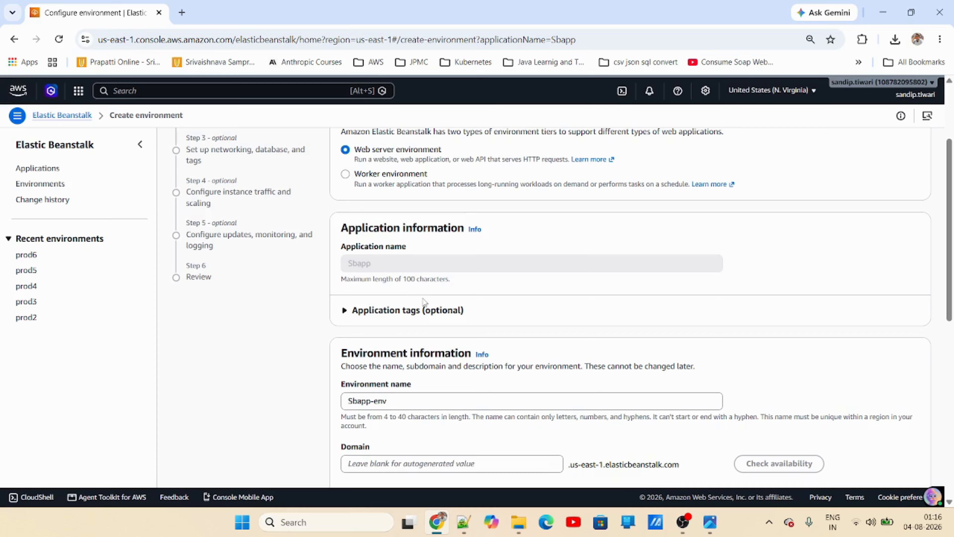
scroll(463, 259, "up", 2)
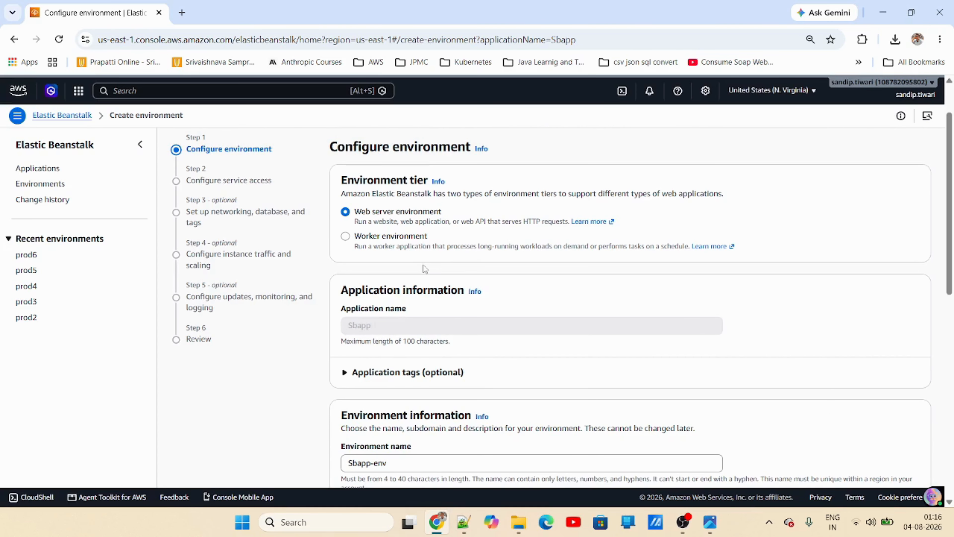
scroll(431, 270, "down", 3)
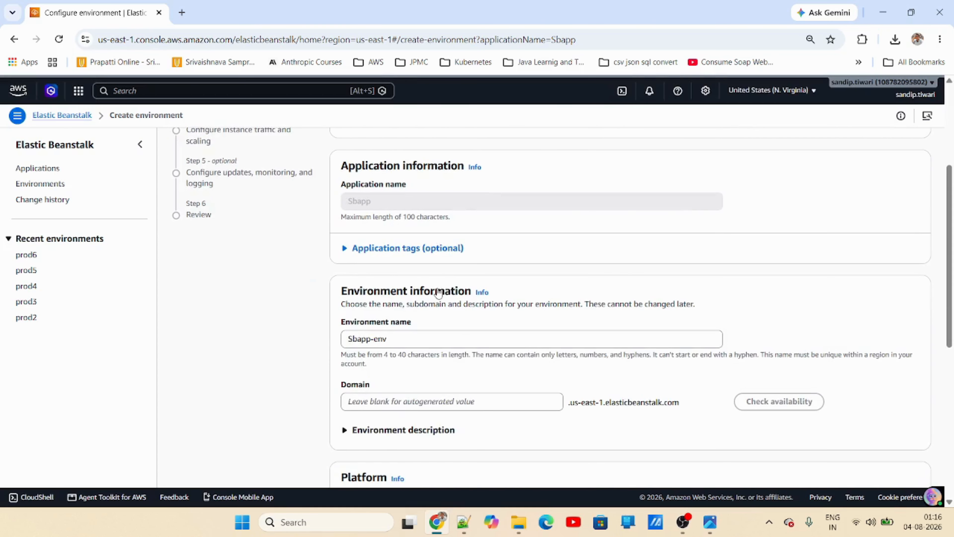
left_click_drag(436, 338, 336, 342)
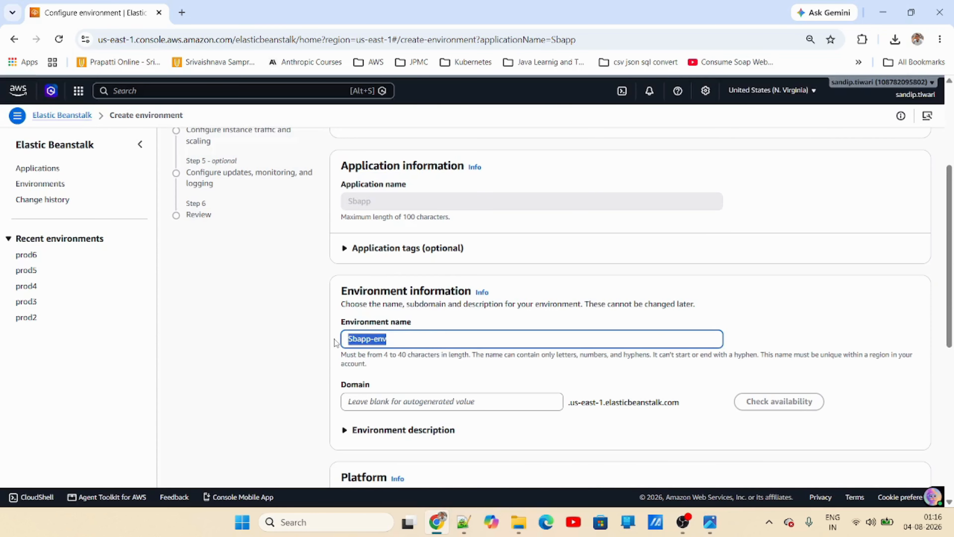
key("BackSpace")
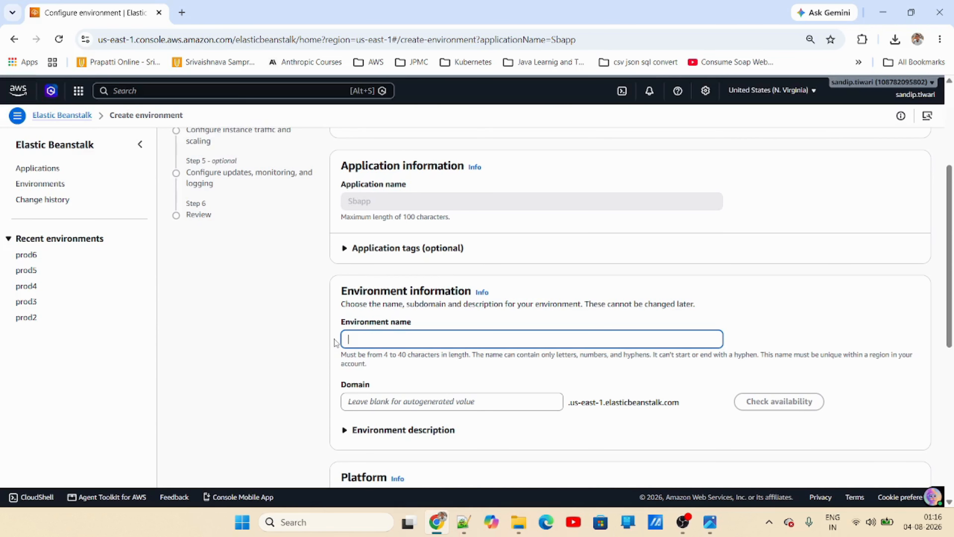
type("prod7")
- Set the environment's domain to sbapp-prod7 and check its availability
scroll(488, 351, "down", 3)
left_click(420, 284)
type("s")
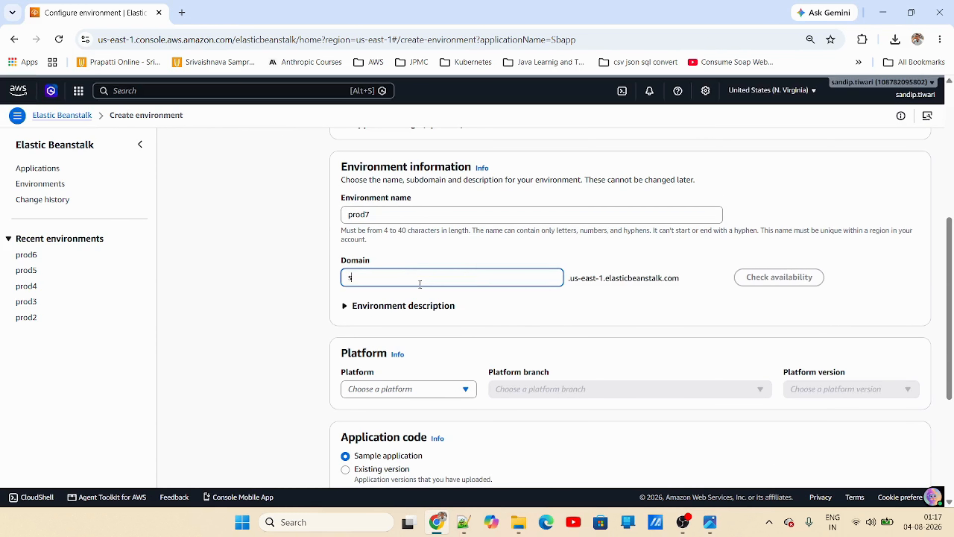
type("bapp-prod7")
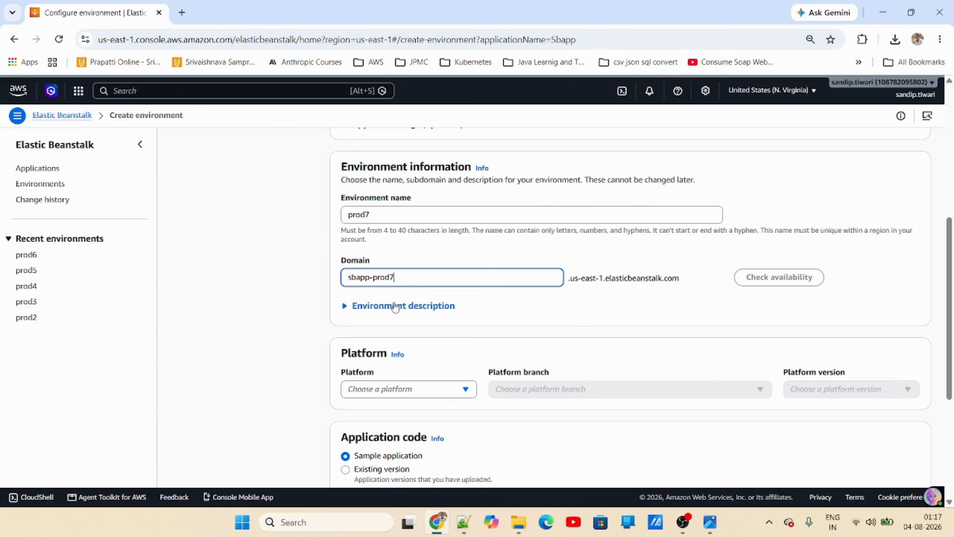
left_click(778, 277)
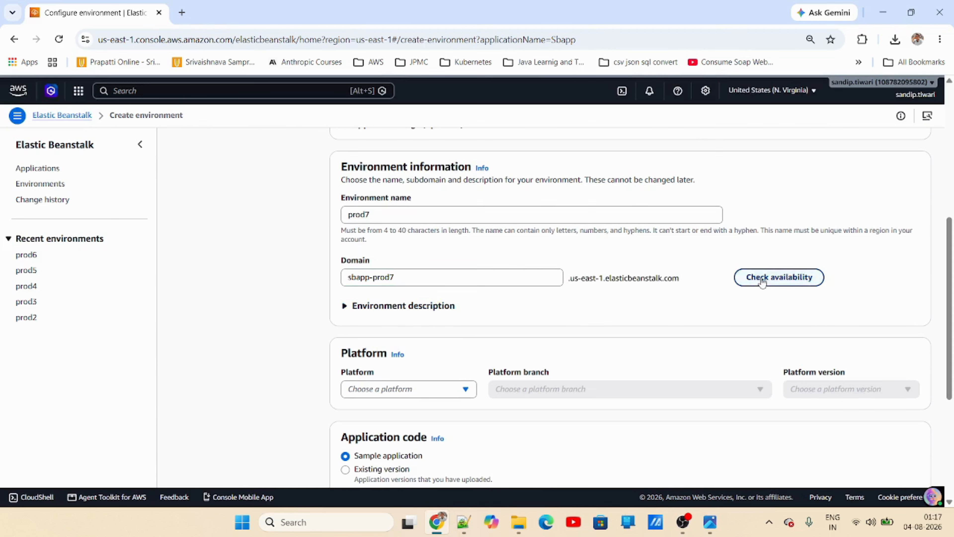
- Choose the Java platform with the Corretto 21 running on 64bit Amazon Linux 2023 branch
scroll(505, 302, "down", 5)
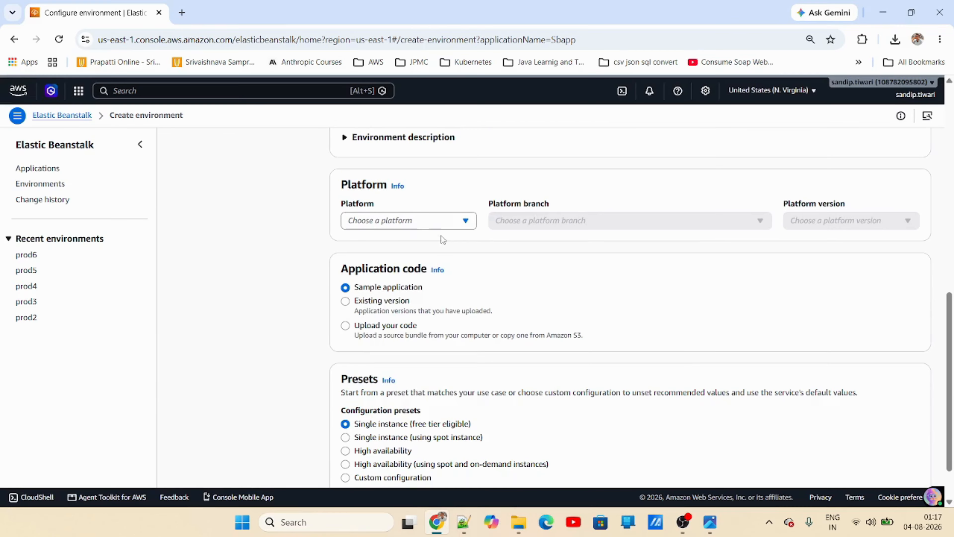
left_click(436, 221)
left_click(409, 309)
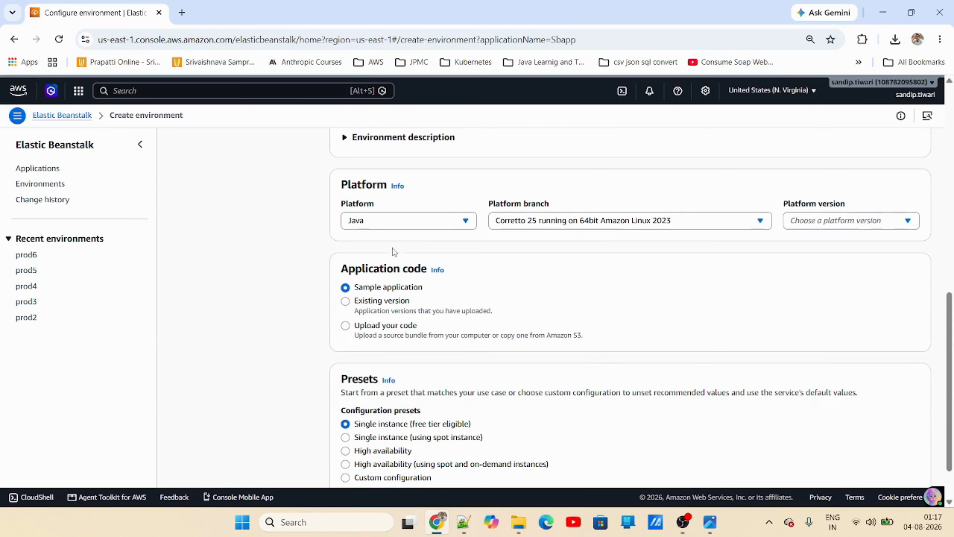
left_click(566, 225)
left_click(561, 280)
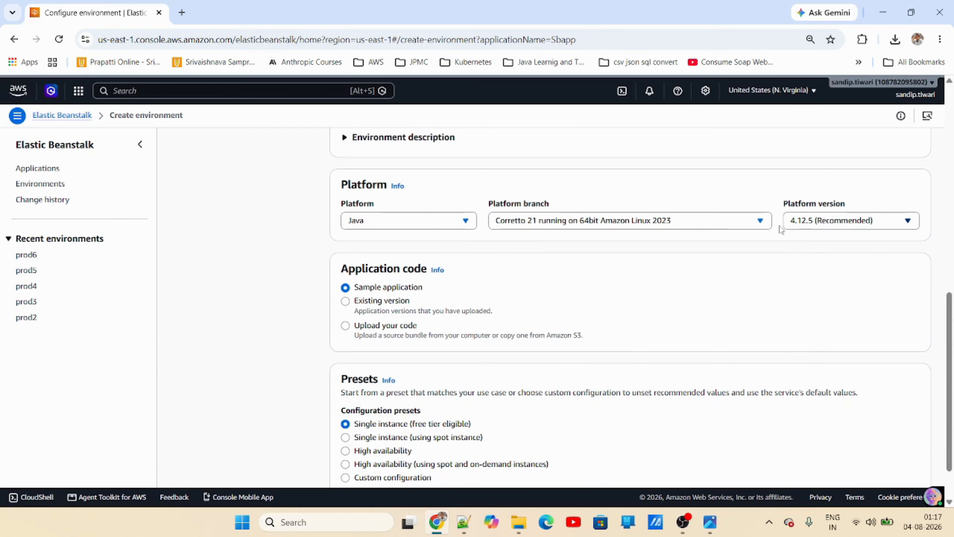
- Use the existing application version v1.0 with the High availability preset and continue to the service access settings
left_click(372, 302)
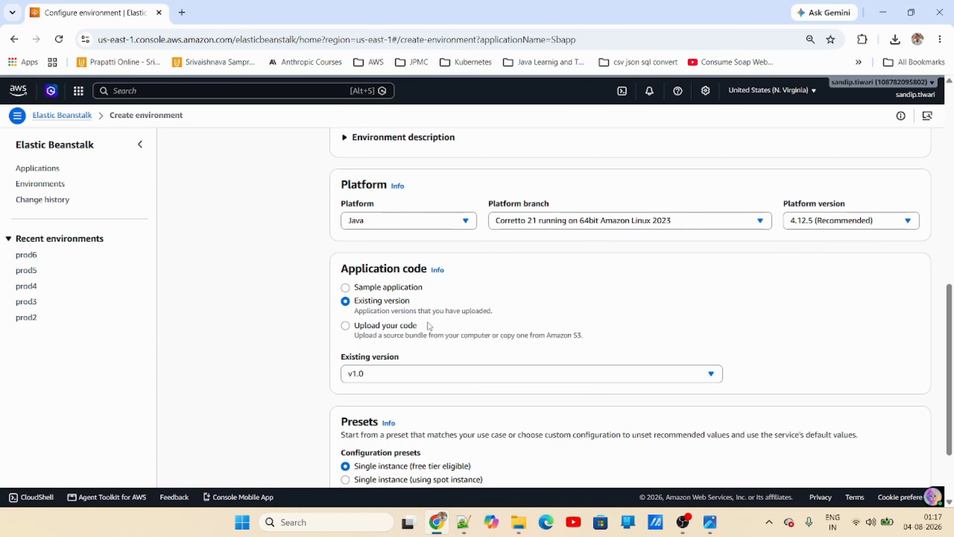
scroll(374, 317, "down", 1)
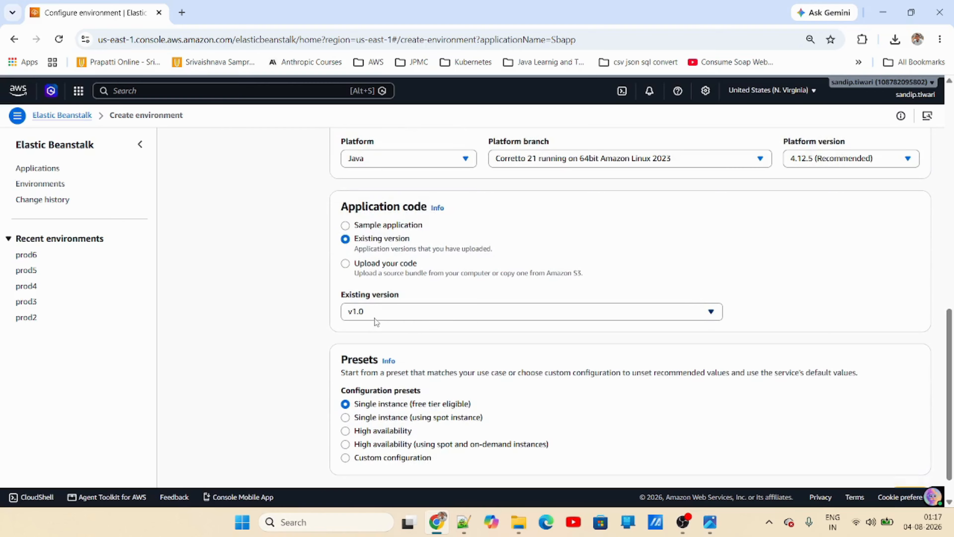
scroll(426, 404, "down", 1)
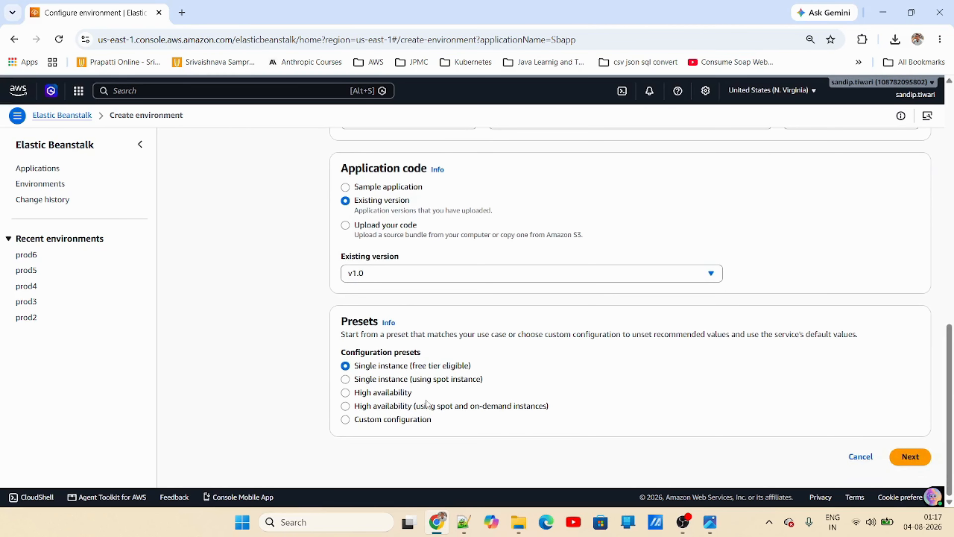
left_click(390, 394)
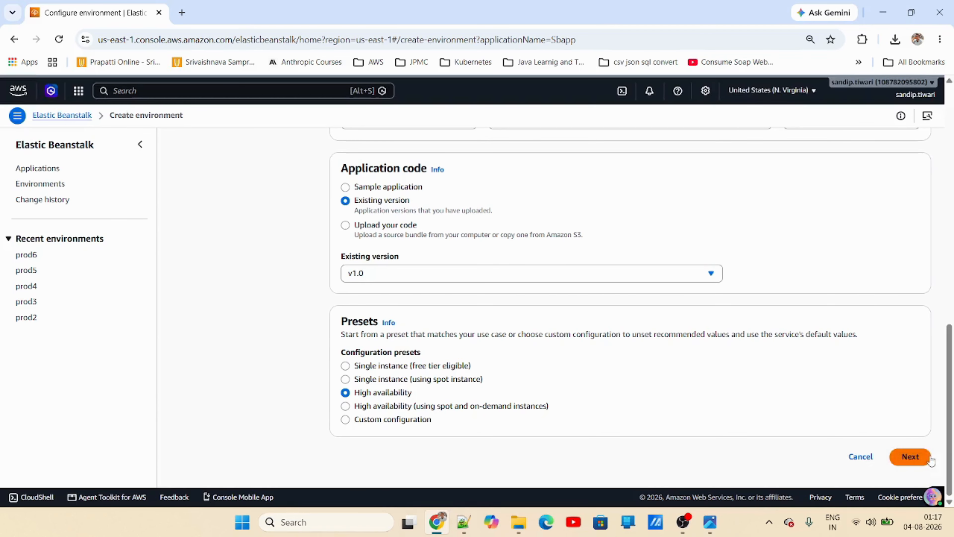
left_click(912, 457)
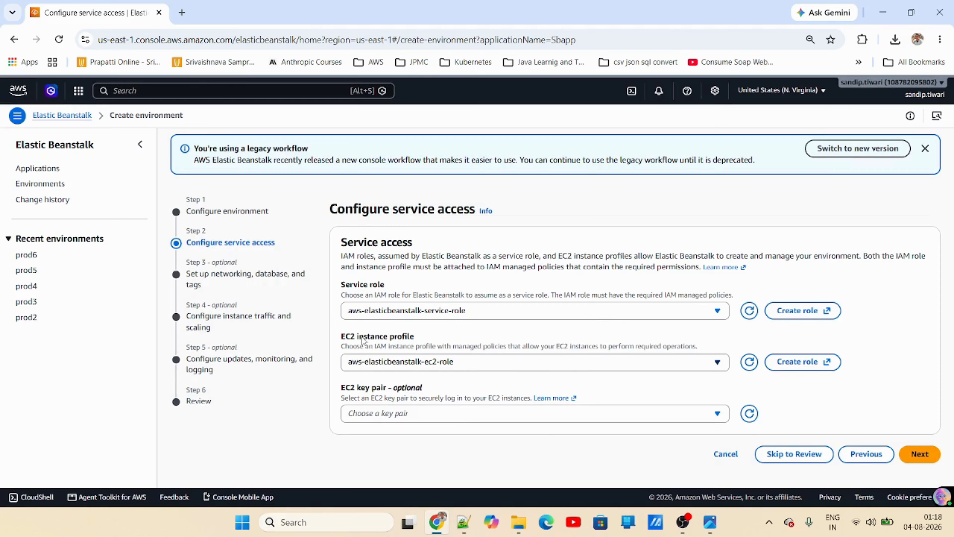
- Assign "instance key pair" as the EC2 key pair and continue to the networking settings
left_click(438, 415)
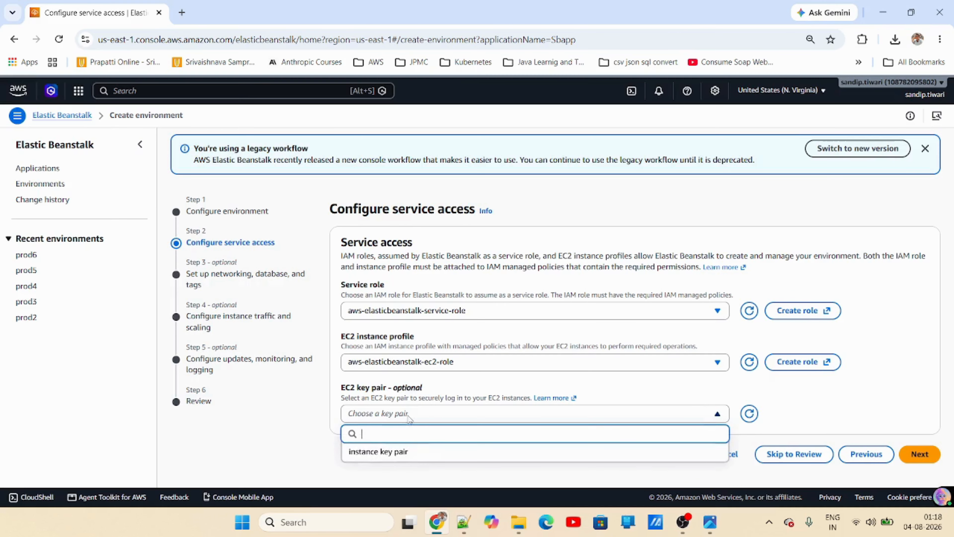
left_click(420, 453)
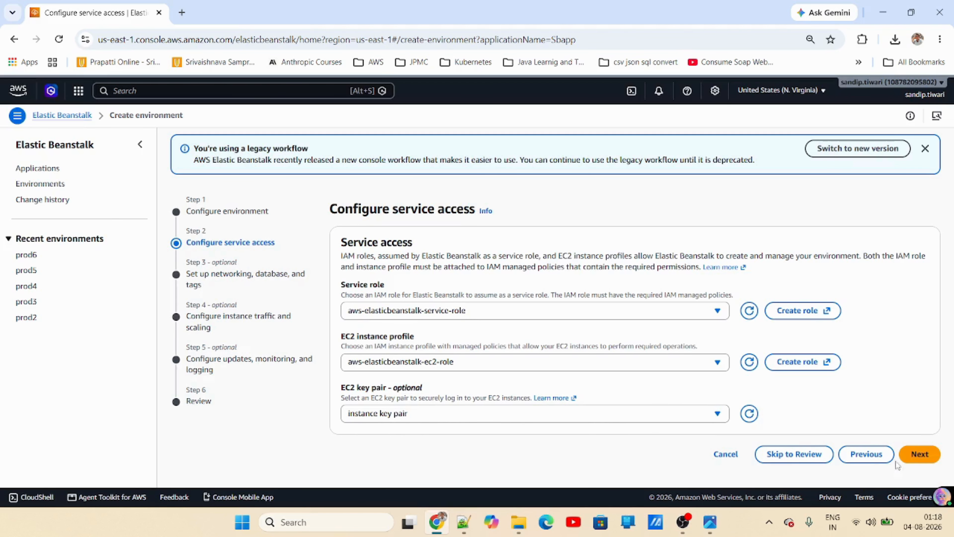
left_click(904, 455)
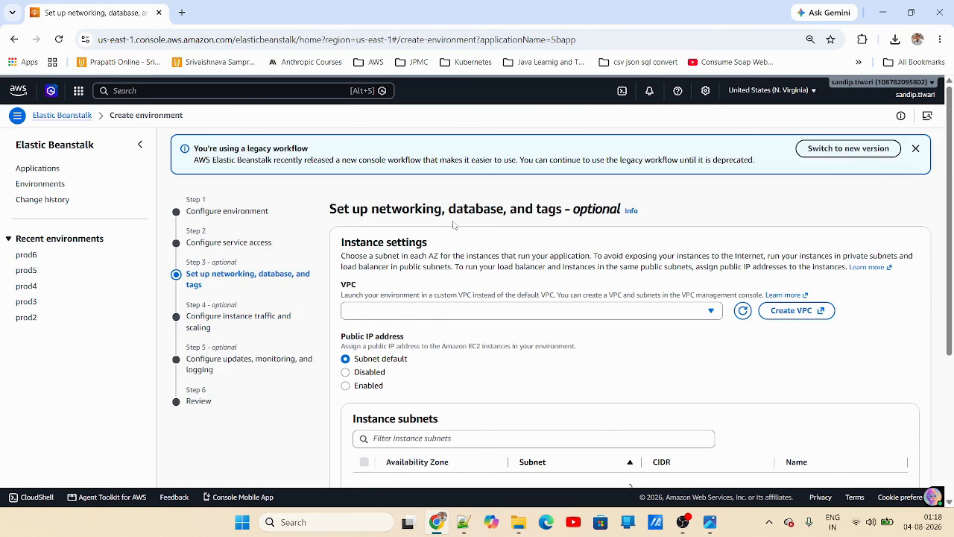
- Disable public IP addresses for the instances in my-vpc and keep only private-subnet-1b as the instance subnet
scroll(451, 351, "down", 3)
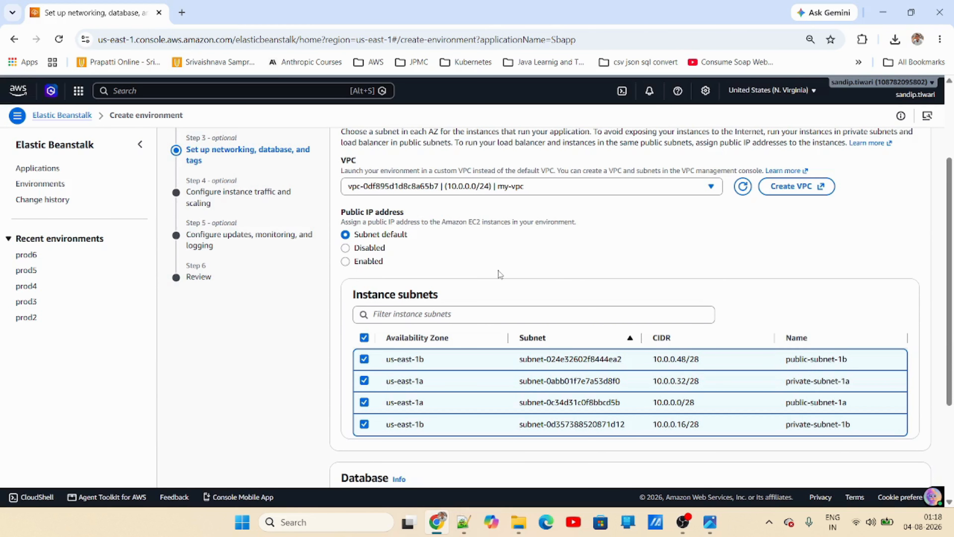
scroll(498, 270, "up", 2)
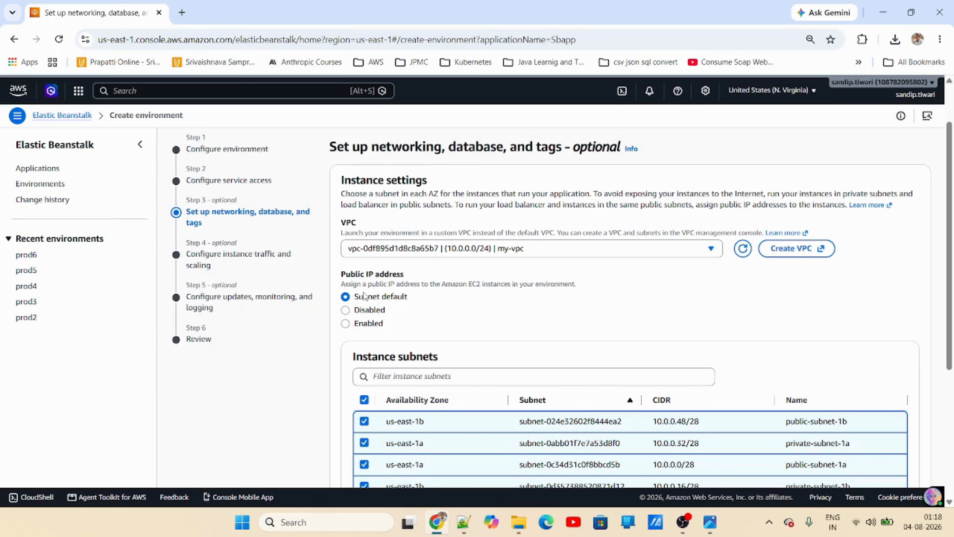
scroll(491, 339, "down", 2)
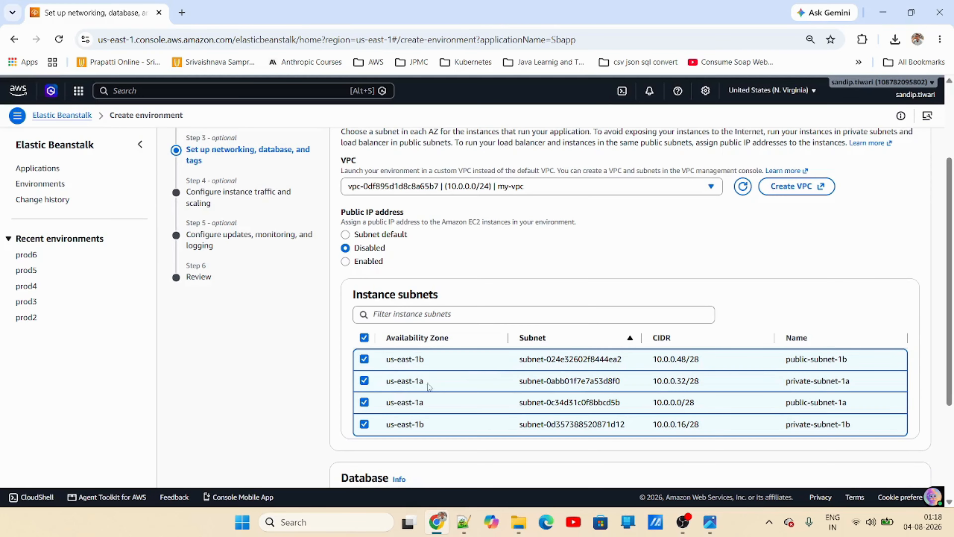
left_click(363, 339)
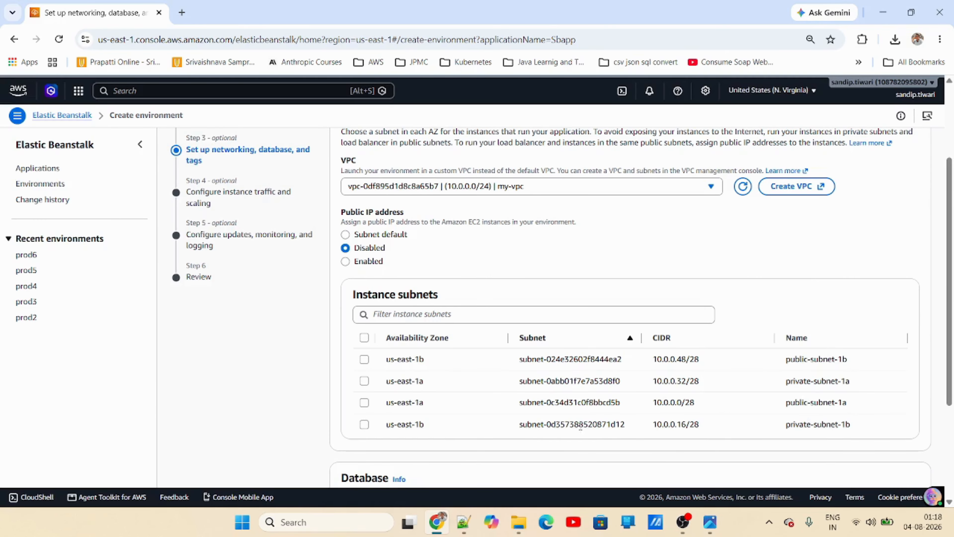
left_click(364, 424)
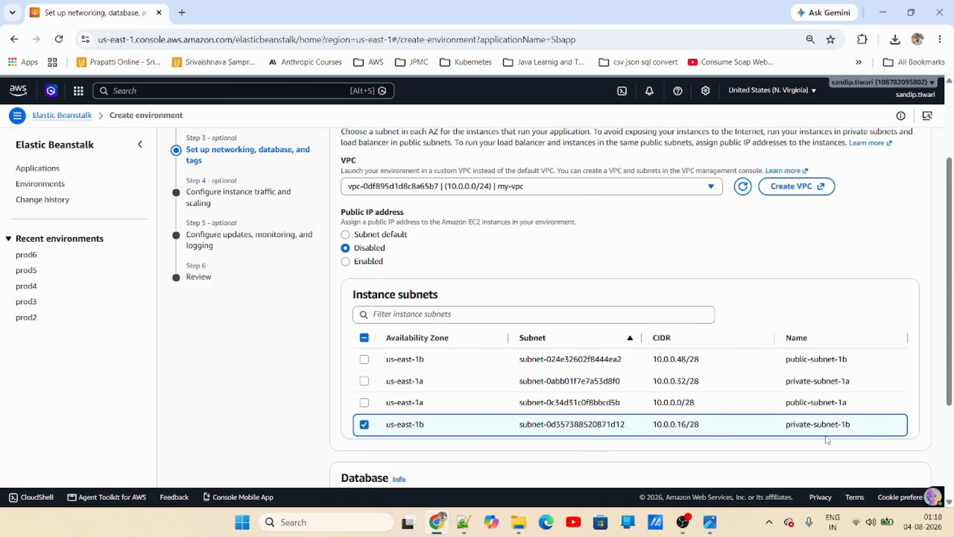
- Check the high-availability architecture diagram for the instance subnet and continue to the instance traffic and scaling settings
left_click(710, 522)
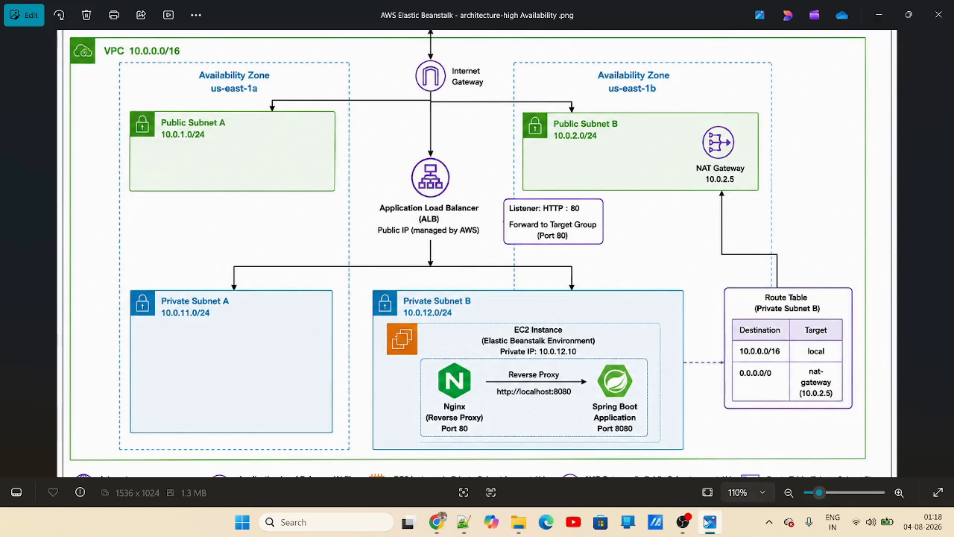
left_click(712, 529)
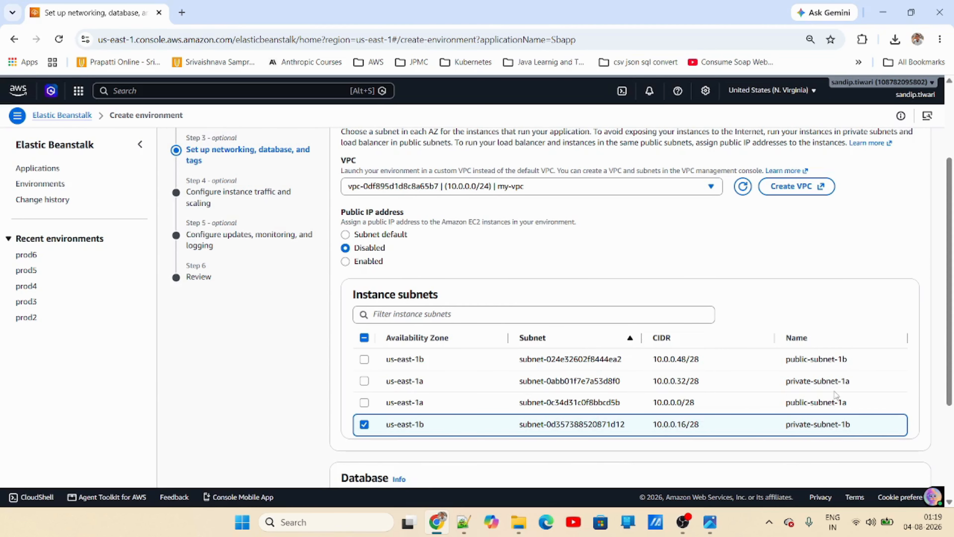
scroll(656, 370, "down", 4)
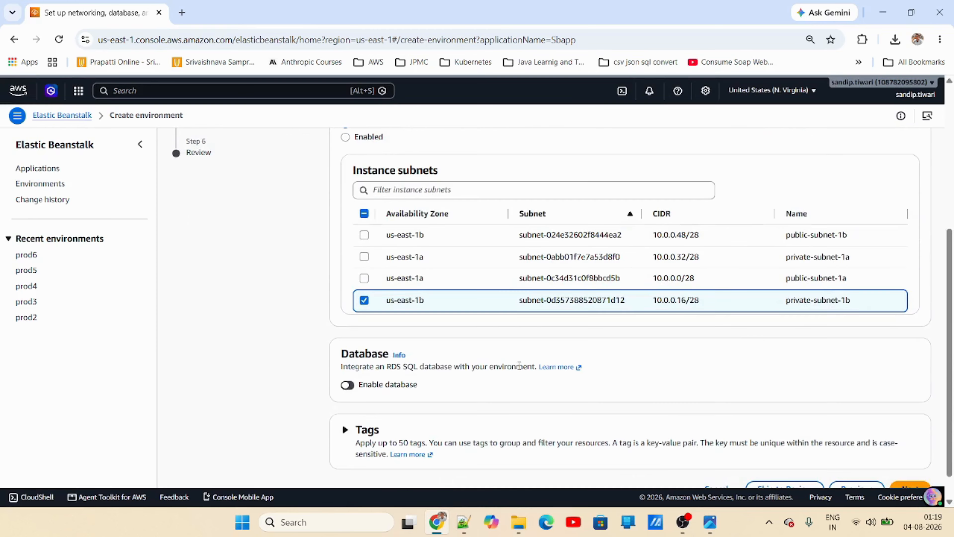
left_click(911, 456)
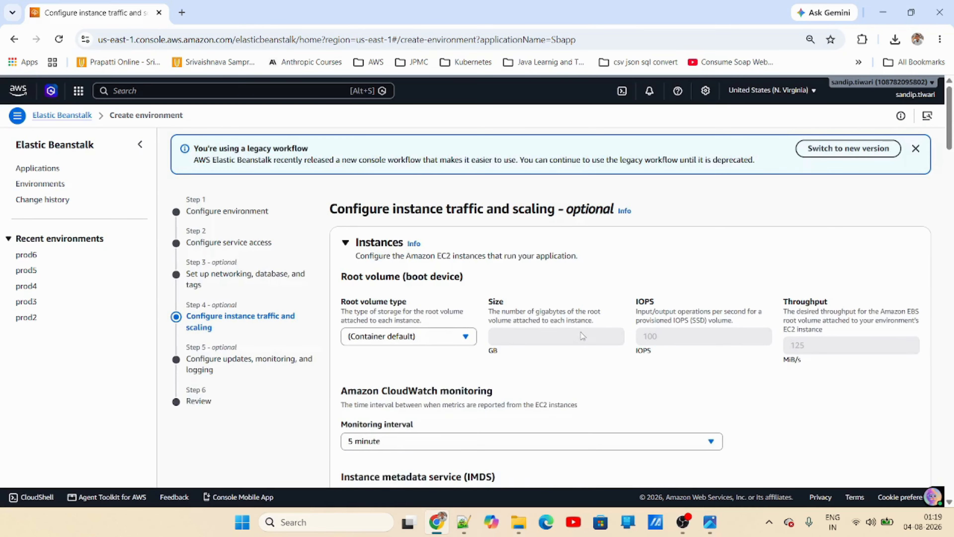
- Set the instances' root volume type to General Purpose 3(SSD)
left_click(398, 274)
left_click(398, 345)
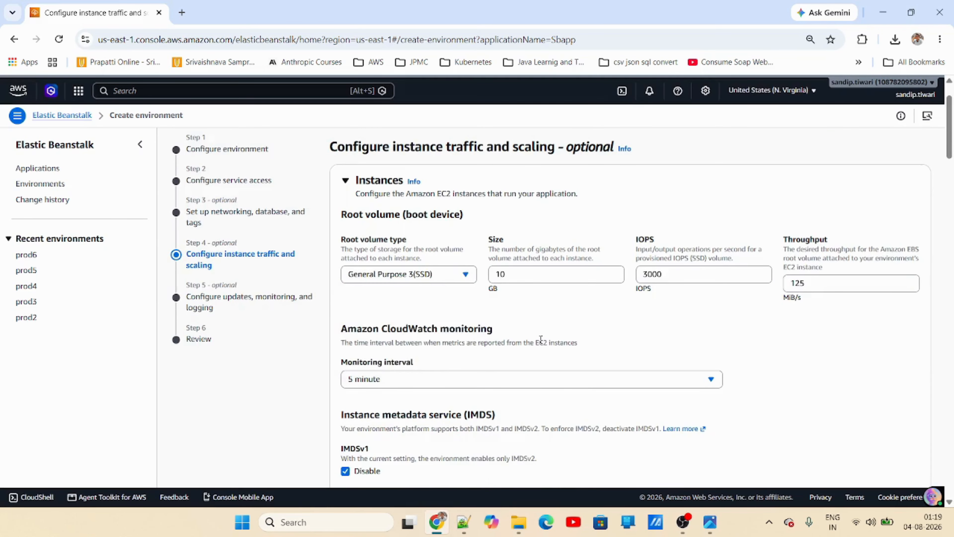
scroll(472, 219, "down", 5)
scroll(435, 292, "up", 3)
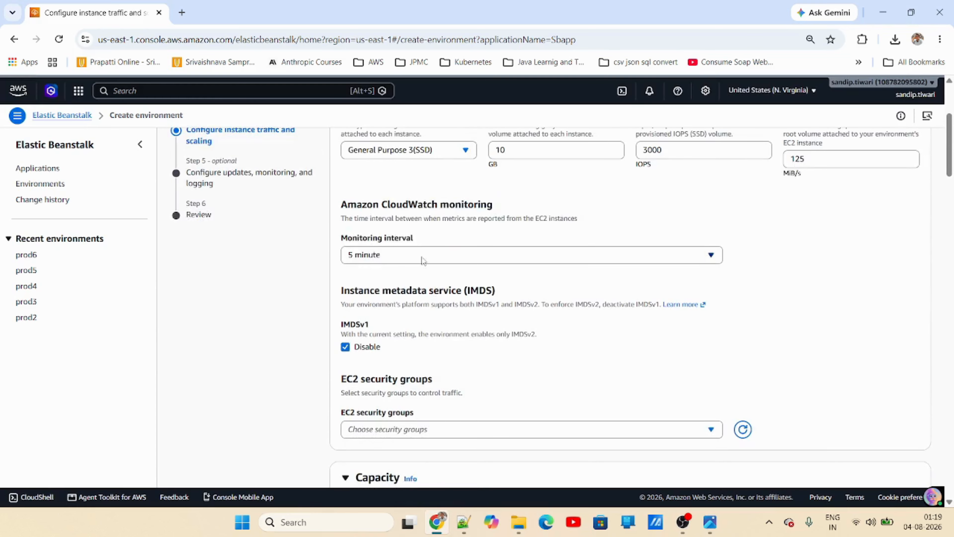
- Assign the WebserverSG security group to the environment's EC2 instances
scroll(488, 336, "down", 6)
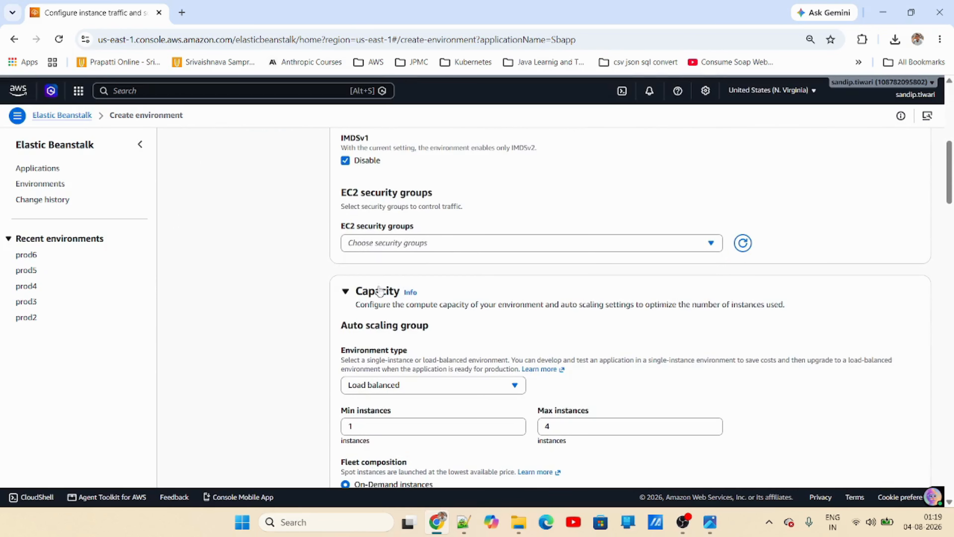
left_click(410, 243)
left_click(456, 287)
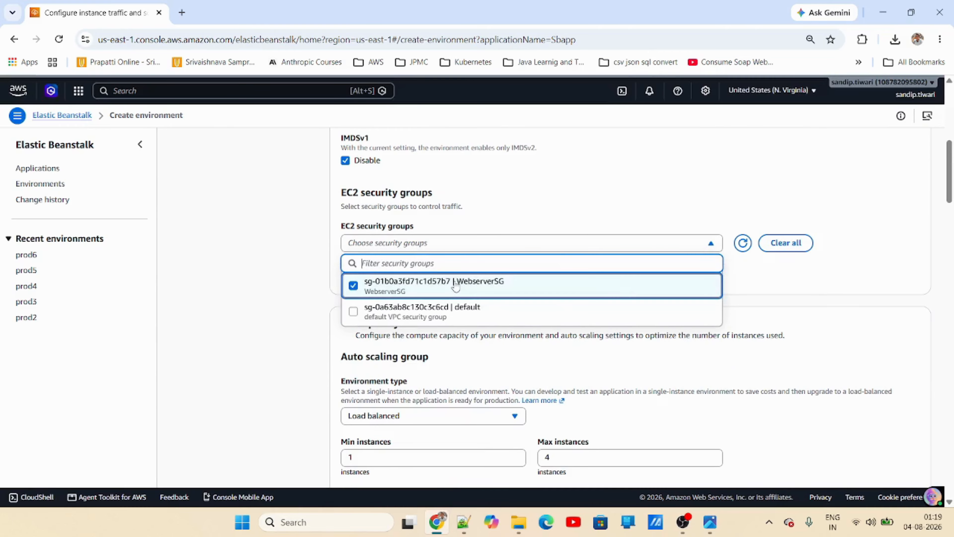
left_click(804, 273)
scroll(483, 297, "down", 3)
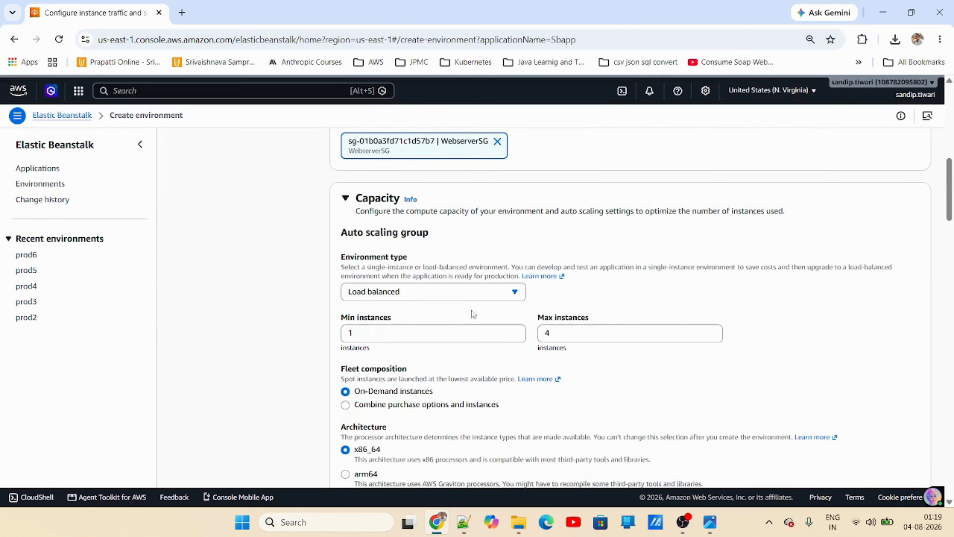
- Set the auto scaling group's maximum number of instances to 1
scroll(459, 294, "down", 2)
double_click(549, 271)
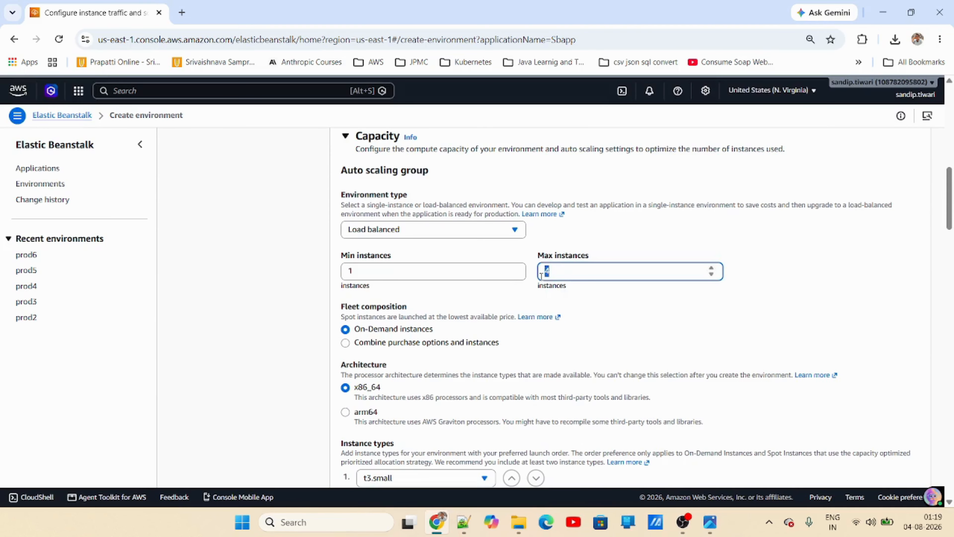
type("1")
left_click(666, 320)
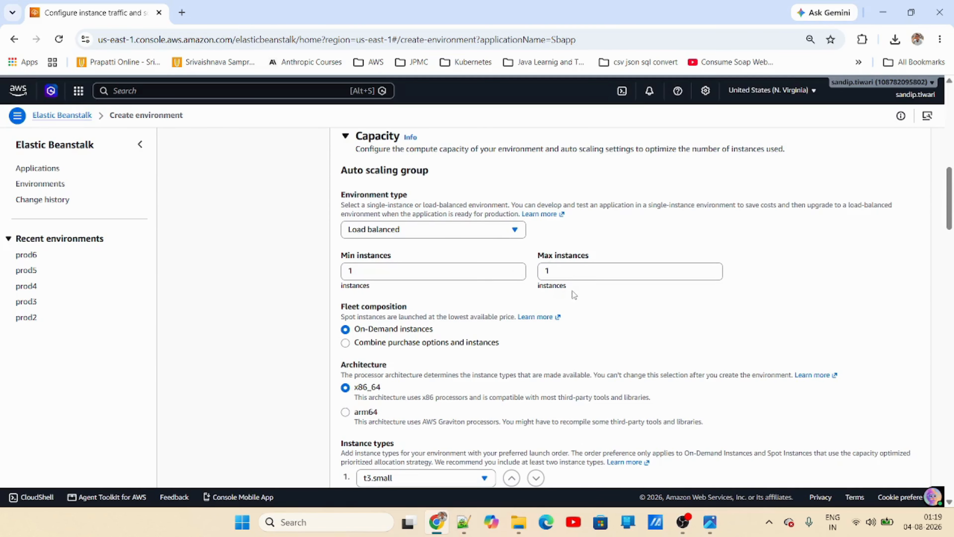
- Change the environment's first instance type to t3.micro
scroll(594, 323, "down", 6)
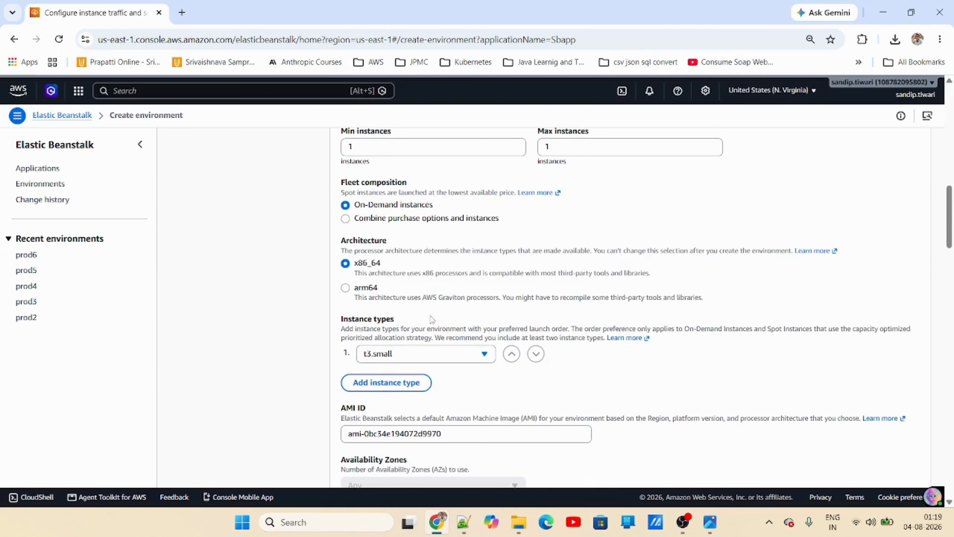
left_click(421, 229)
type("t")
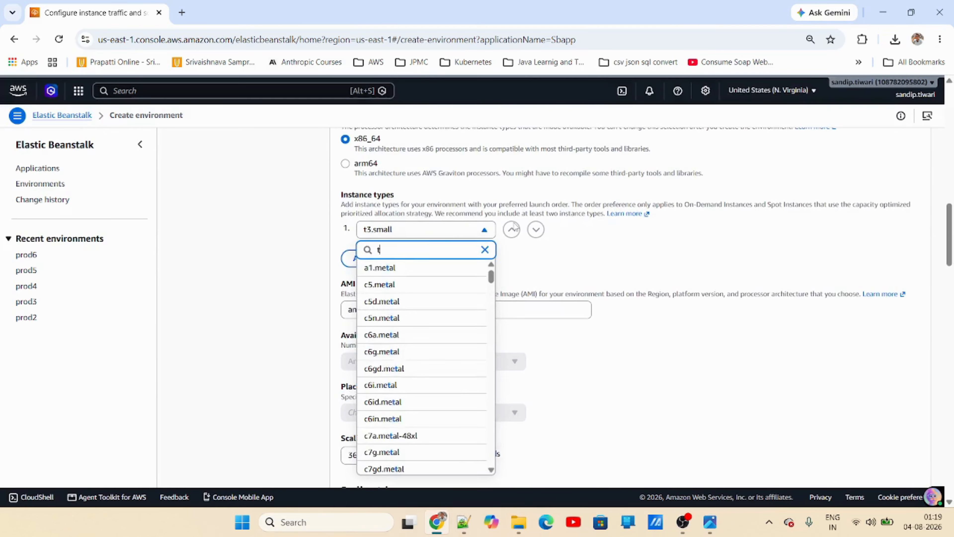
type("3.mic")
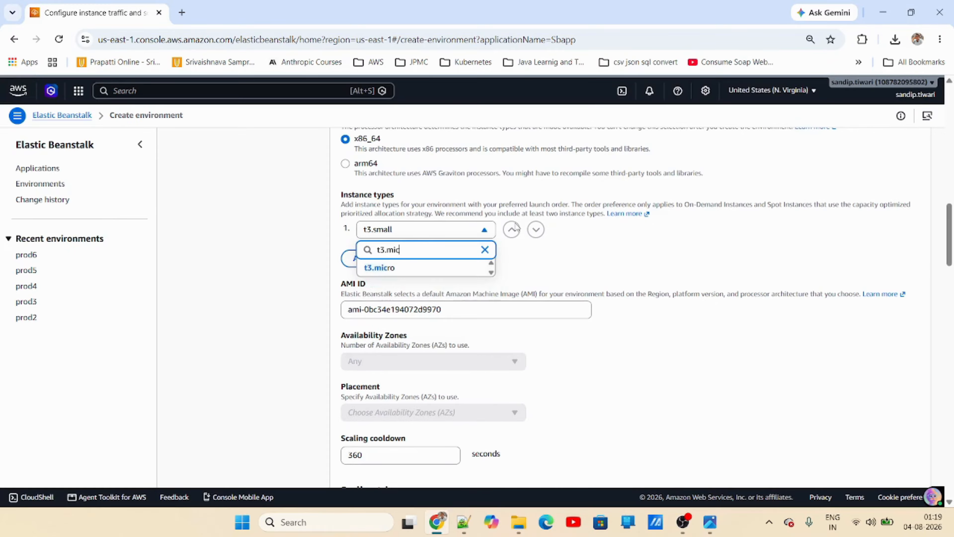
type("ro")
left_click(451, 268)
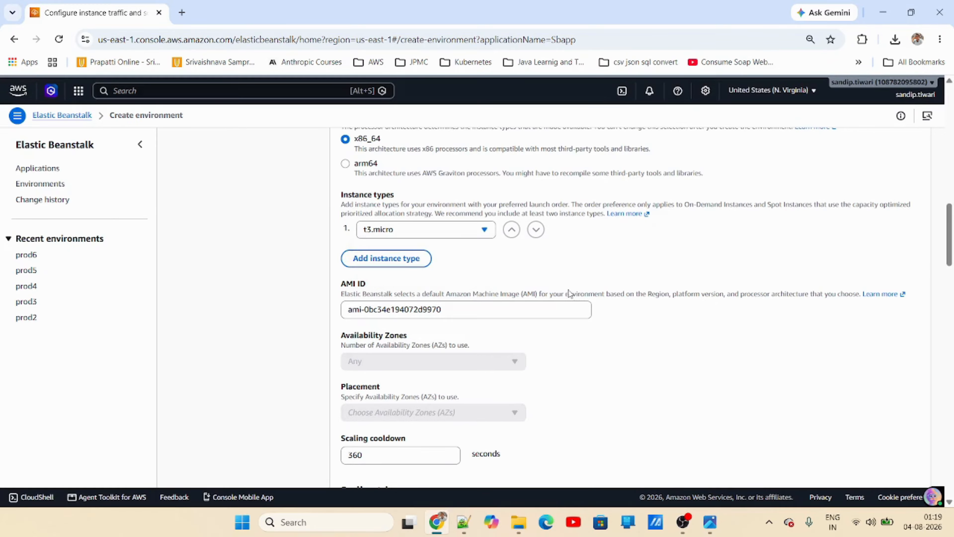
- Set the auto scaling group's scaling cooldown to 120 seconds
scroll(572, 294, "down", 3)
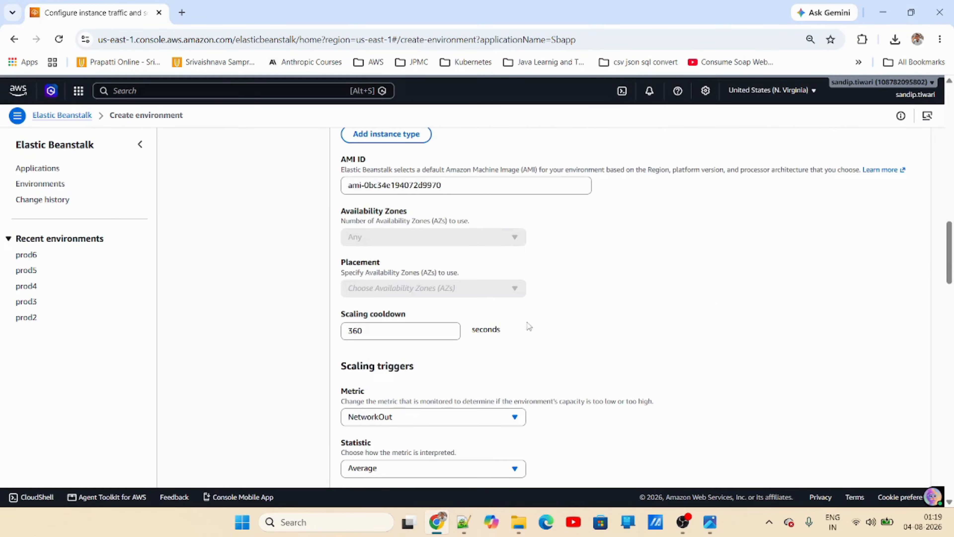
double_click(375, 330)
type("120")
left_click(600, 310)
- Consult the architecture diagram for the load balancer placement and select public-subnet-1b as a load balancer subnet
scroll(602, 327, "down", 8)
scroll(559, 329, "down", 2)
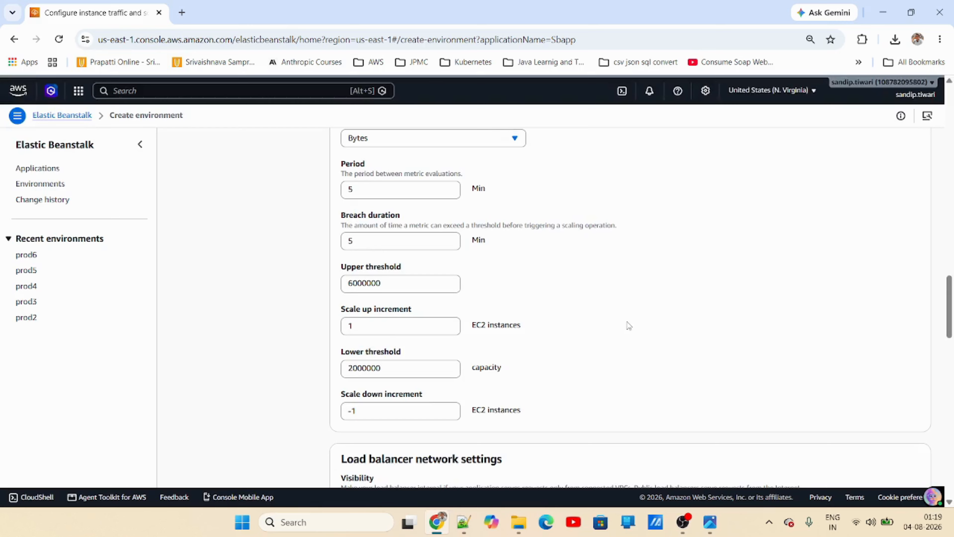
scroll(620, 324, "down", 3)
scroll(544, 301, "down", 3)
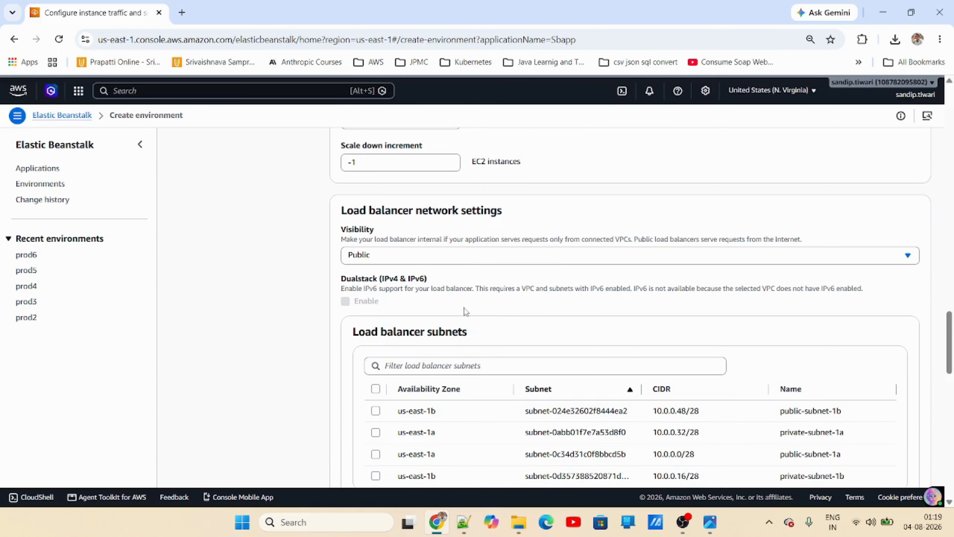
left_click(710, 522)
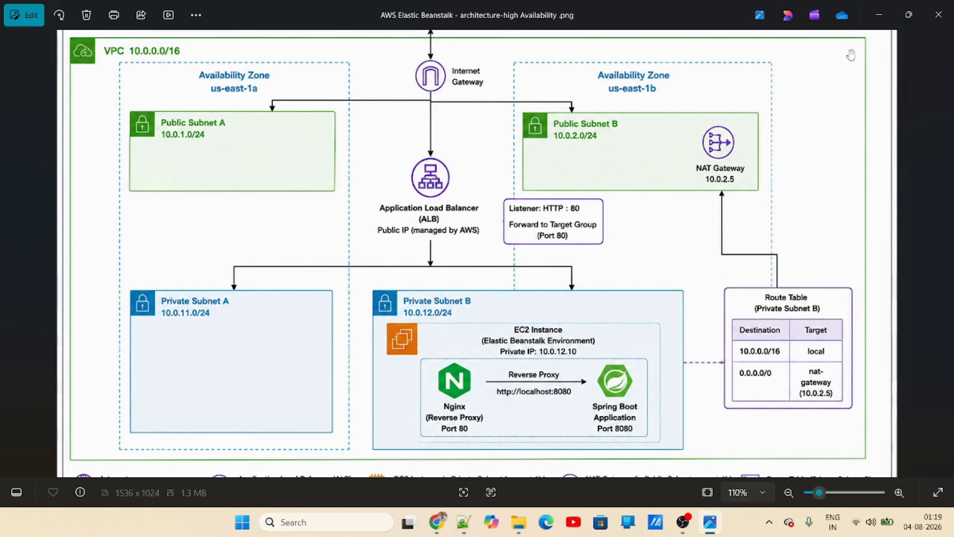
left_click(878, 15)
scroll(512, 340, "down", 2)
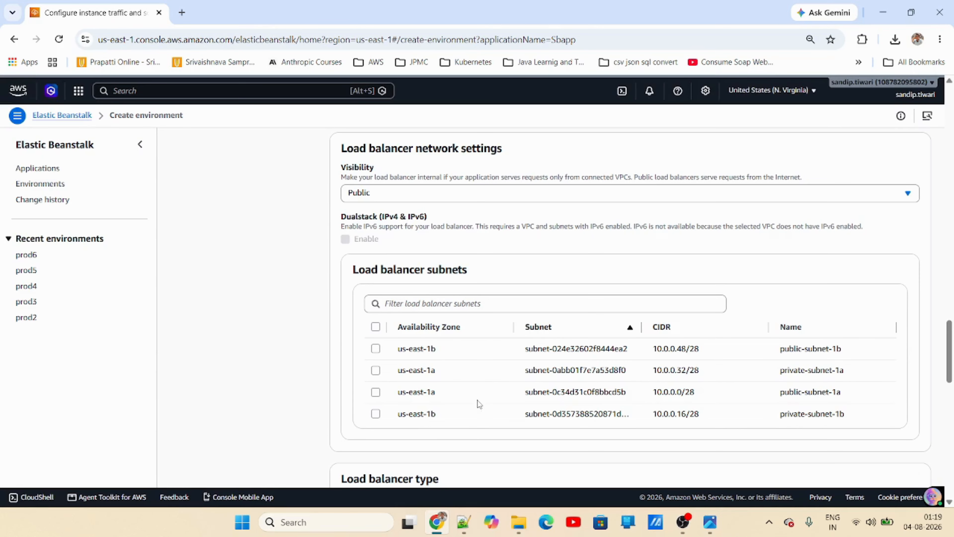
left_click(375, 350)
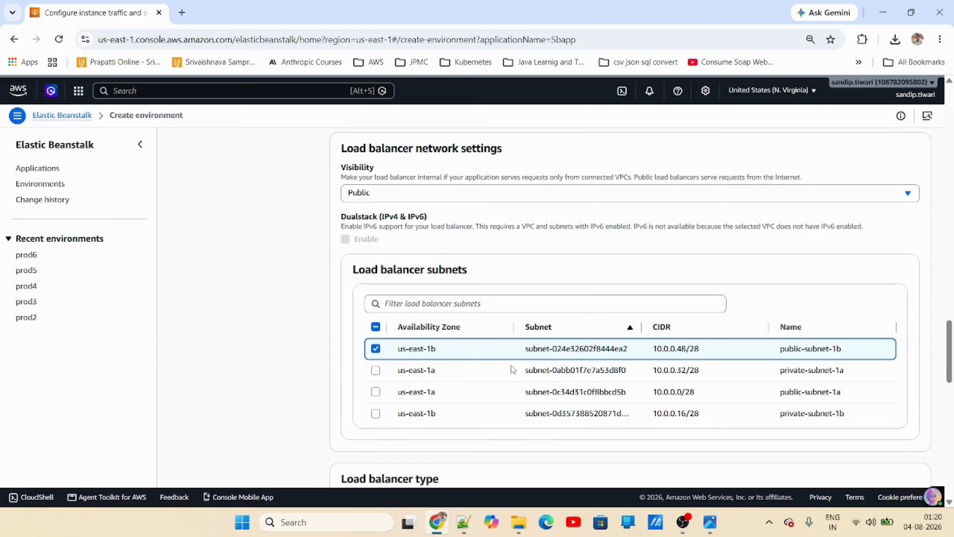
- Recheck the availability zones in the architecture diagram and add public-subnet-1a to the load balancer subnets
scroll(514, 370, "down", 3)
scroll(443, 348, "down", 2)
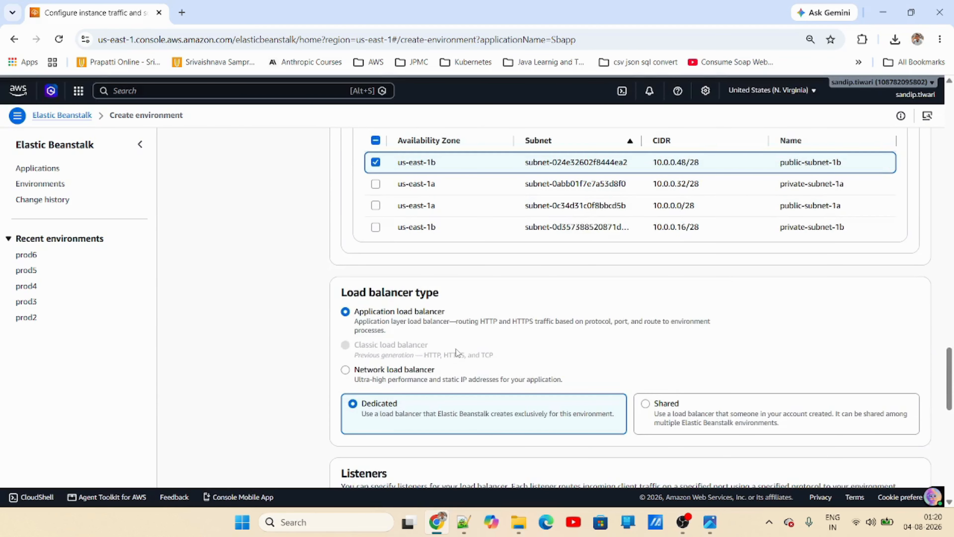
scroll(518, 286, "up", 3)
scroll(524, 319, "down", 2)
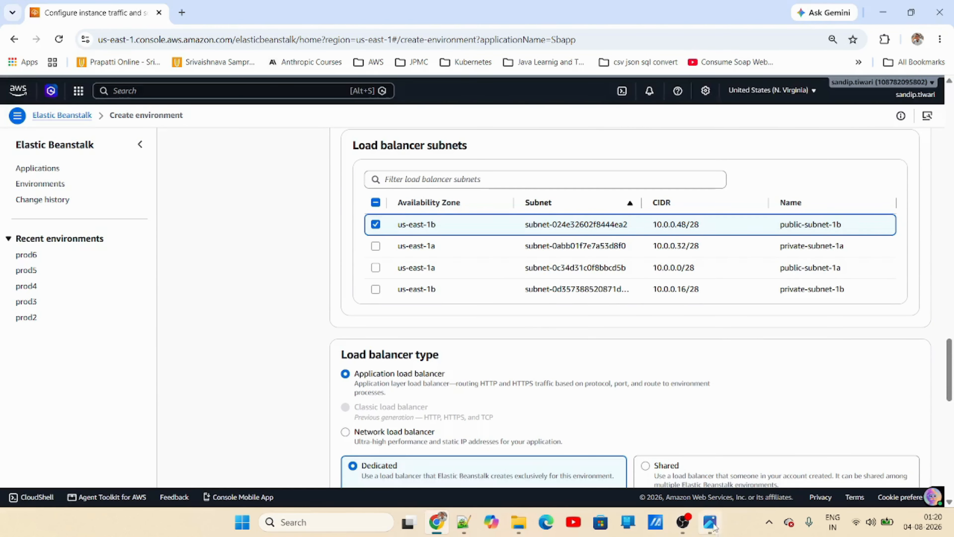
key("alt+Tab")
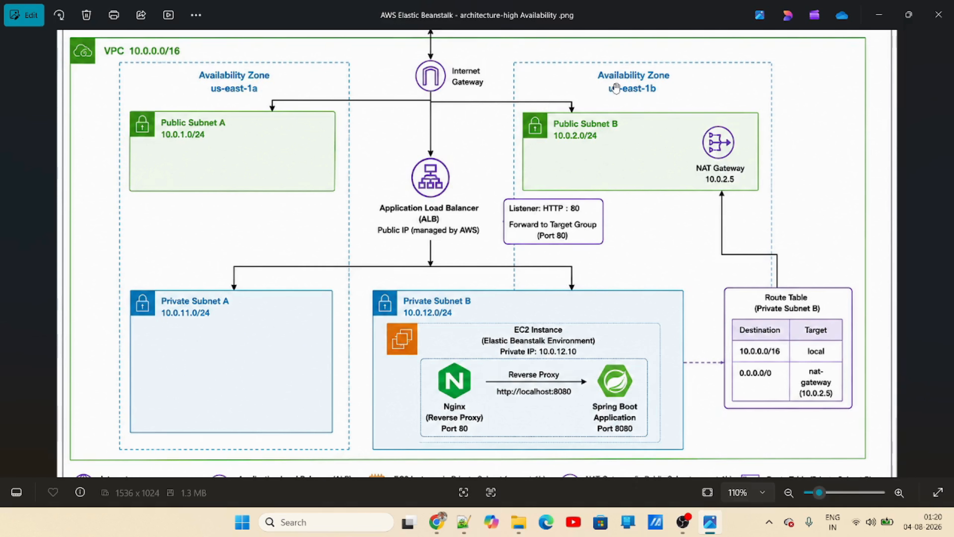
key("alt+Tab")
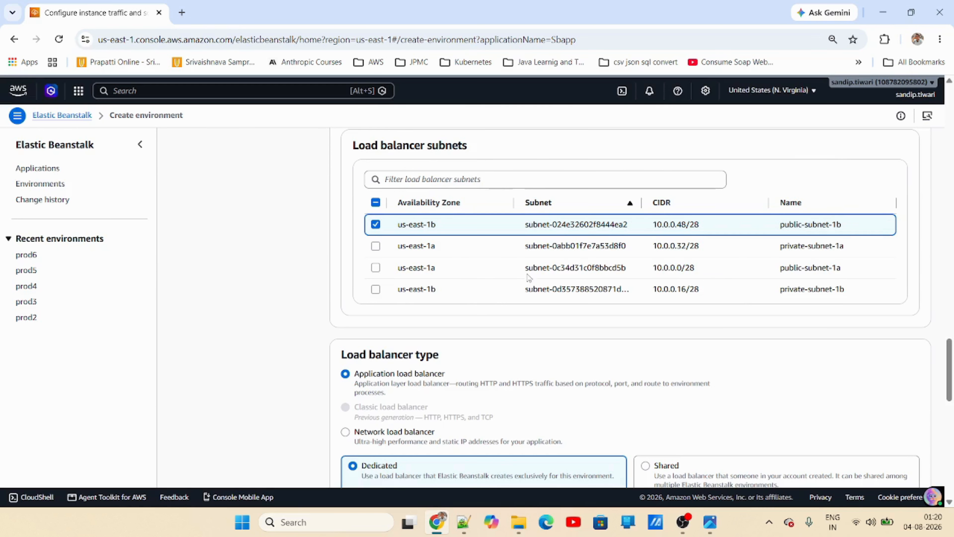
left_click(376, 268)
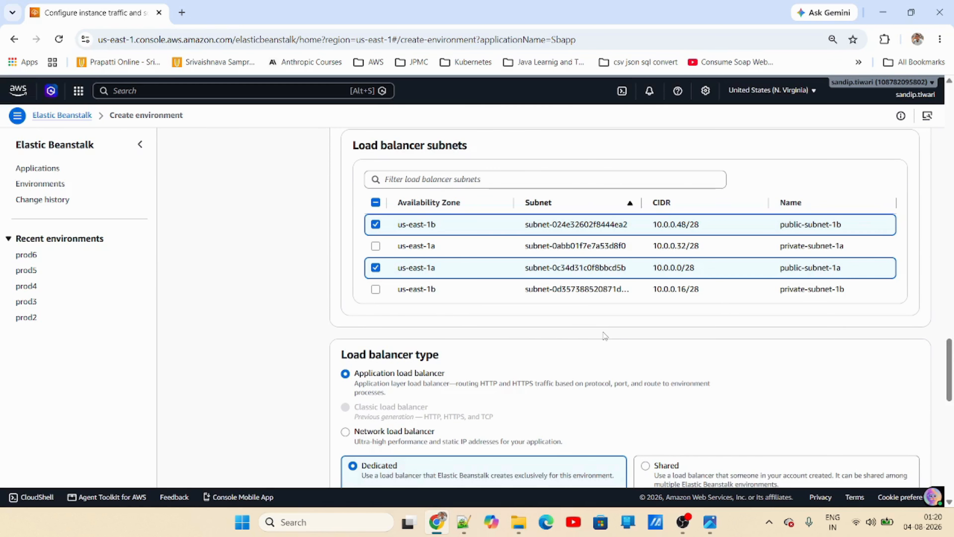
- Start a new load balancer process named targetGroup80 on port 80 and check the port against the architecture diagram
scroll(675, 307, "down", 2)
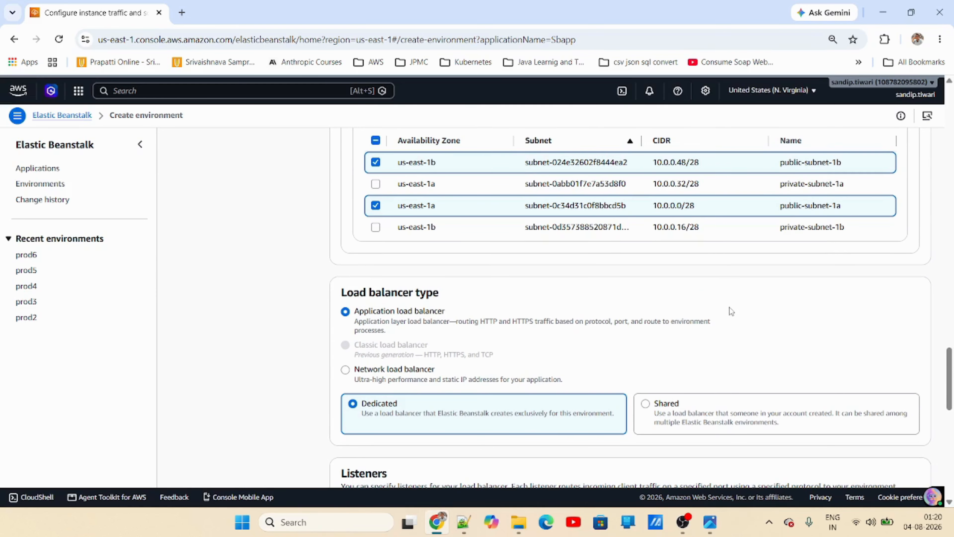
scroll(731, 311, "down", 3)
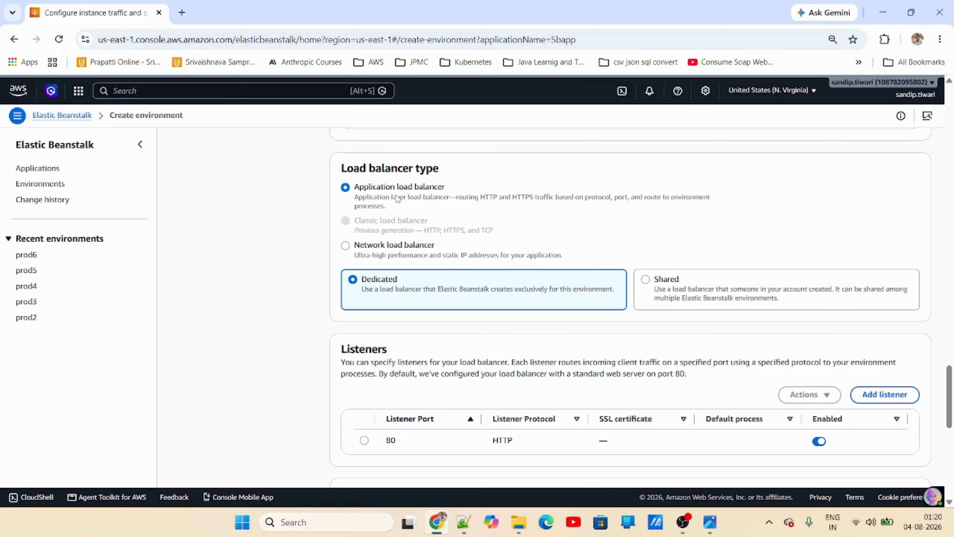
scroll(449, 319, "down", 4)
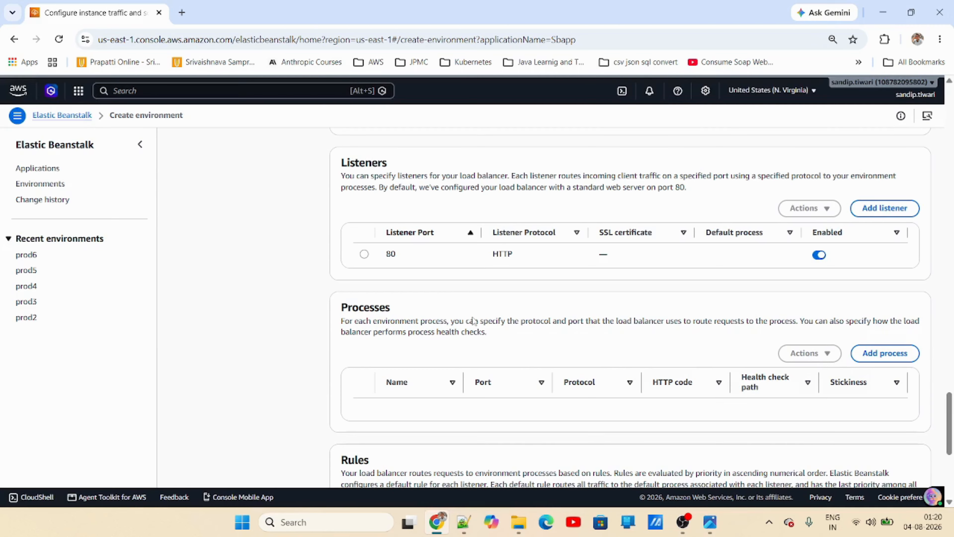
scroll(466, 348, "down", 1)
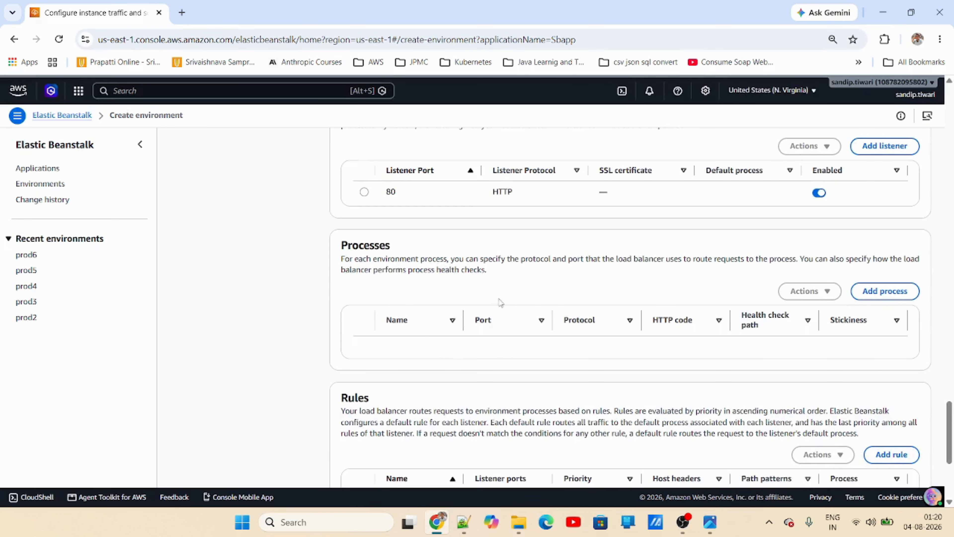
scroll(556, 327, "up", 1)
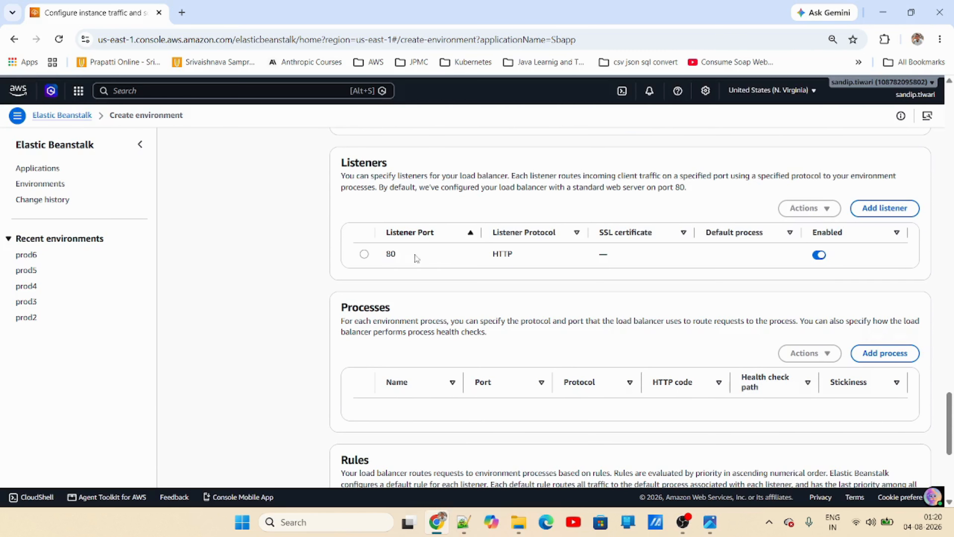
left_click(884, 355)
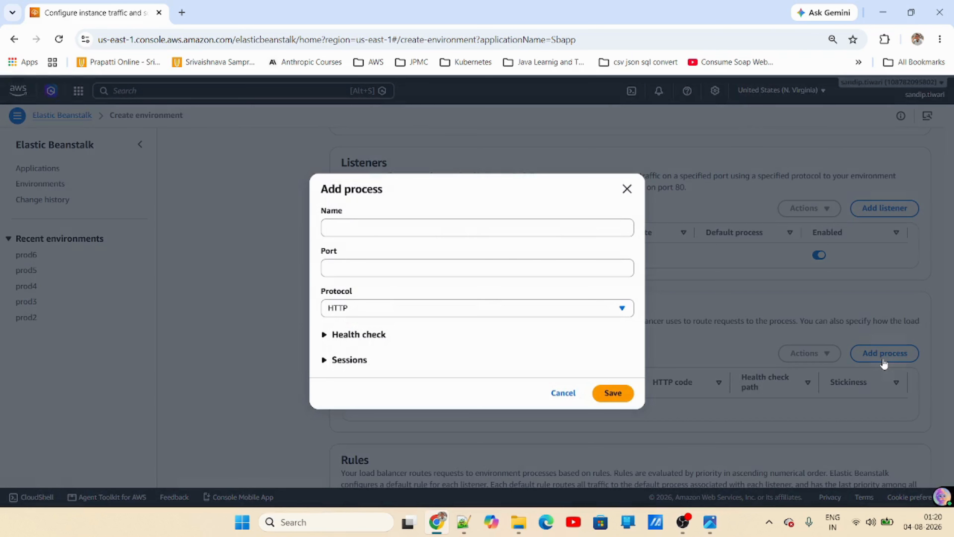
left_click(401, 231)
type("targetGroup80")
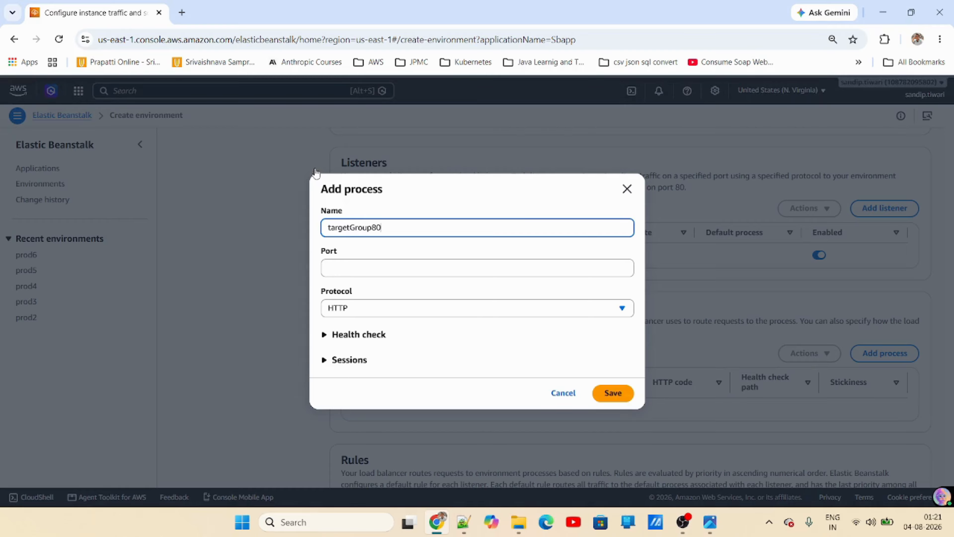
left_click(366, 268)
type("80")
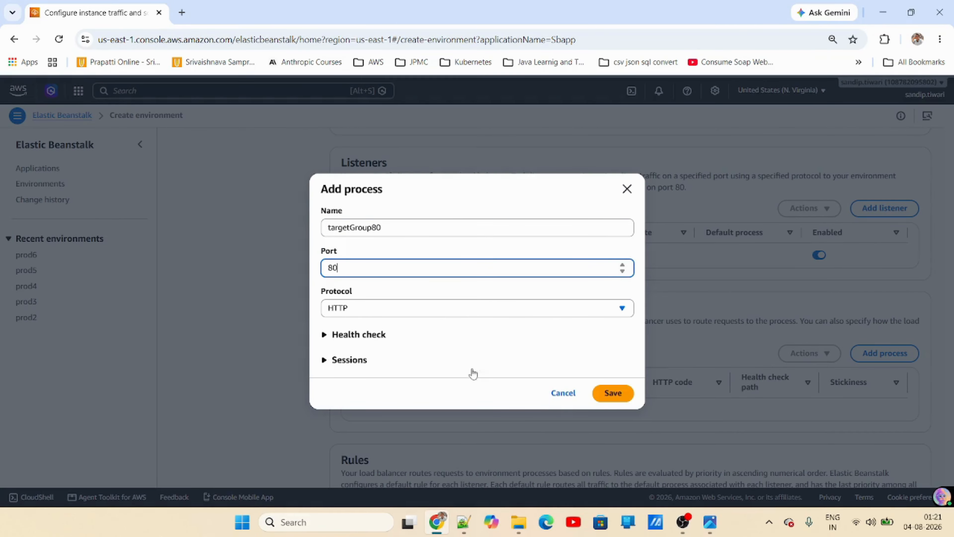
left_click(703, 530)
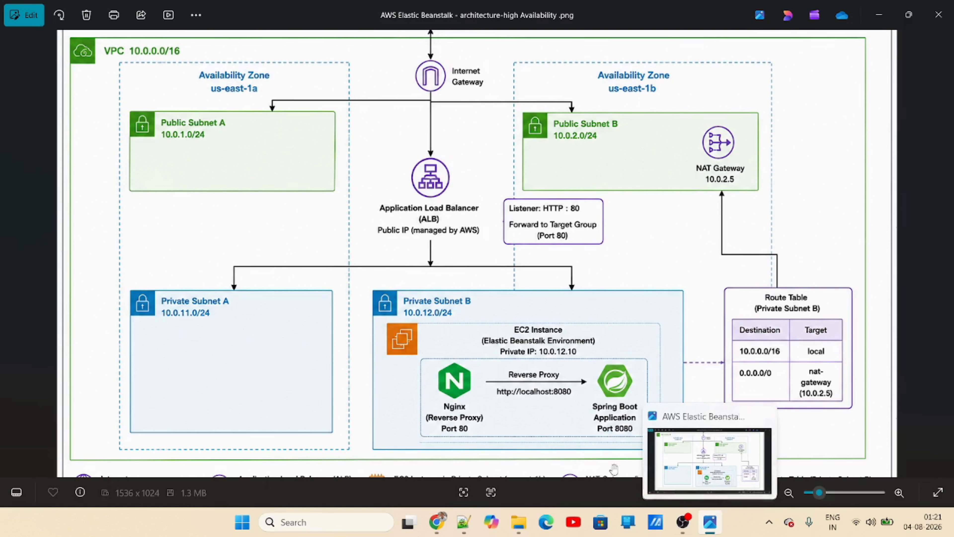
left_click(719, 521)
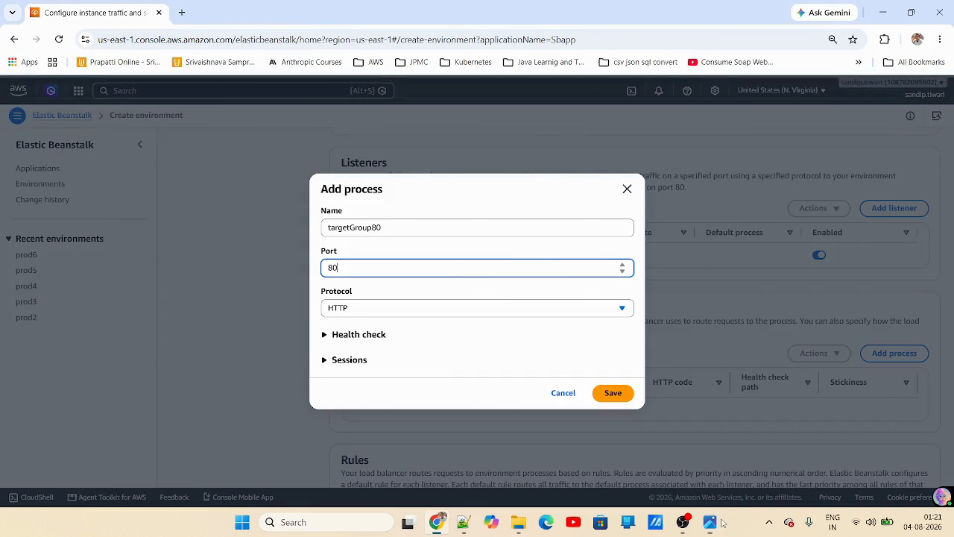
- Set the process health check to path /api/health, 10-second interval and unhealthy threshold of 10 requests, and save the process
left_click(323, 340)
scroll(438, 218, "down", 2)
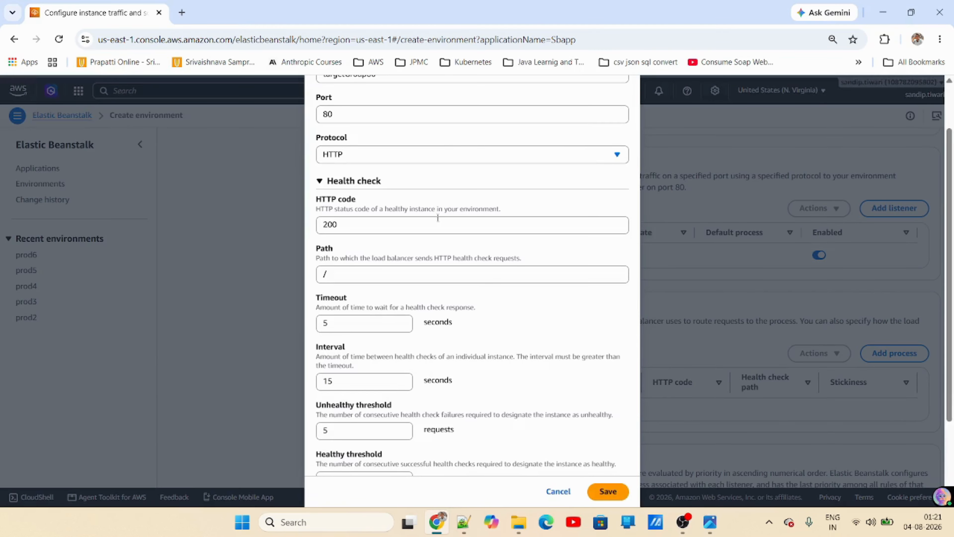
left_click(376, 274)
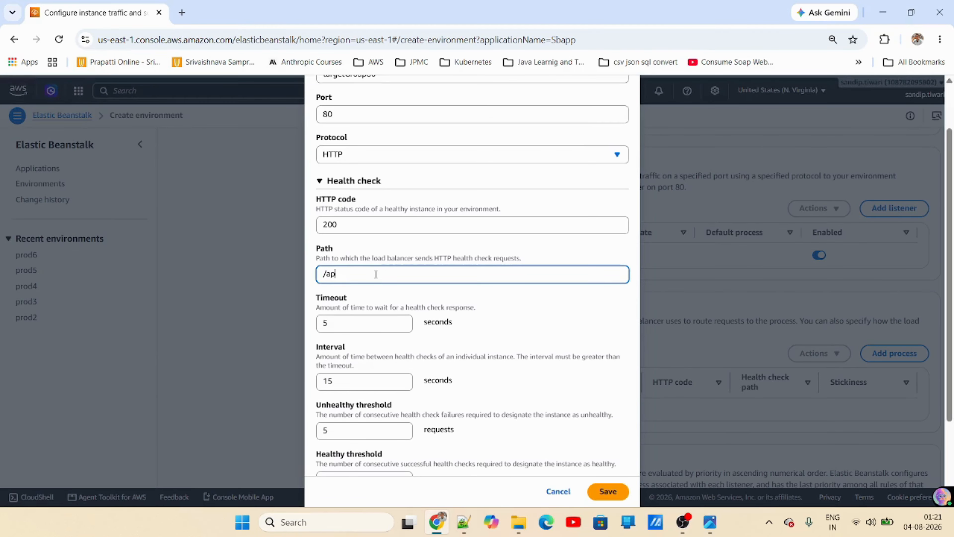
type("api/health")
left_click(356, 383)
type("0")
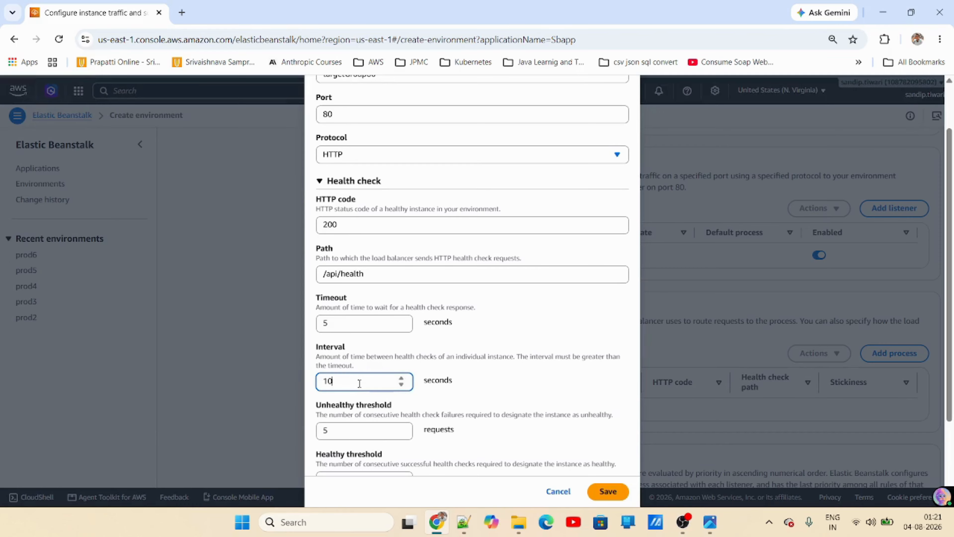
double_click(319, 432)
type("10")
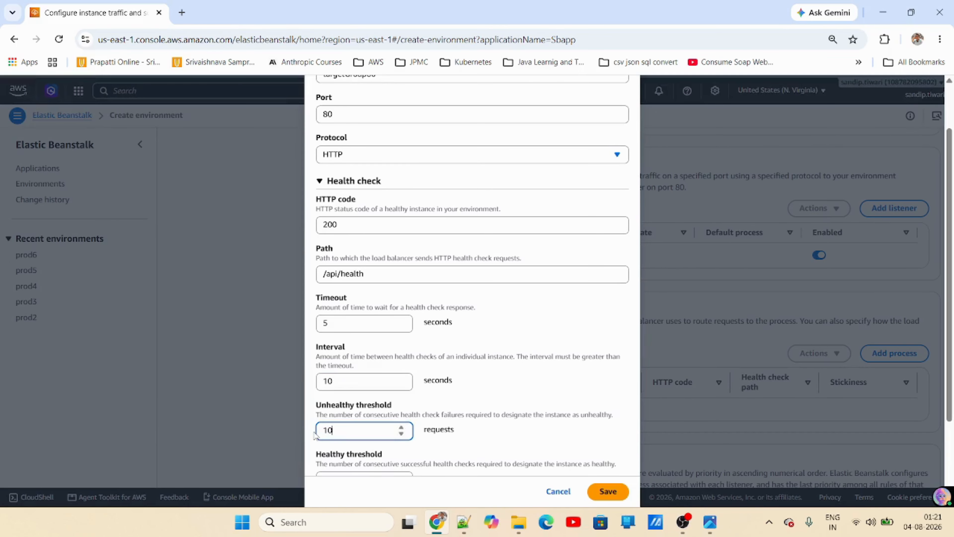
scroll(466, 400, "down", 5)
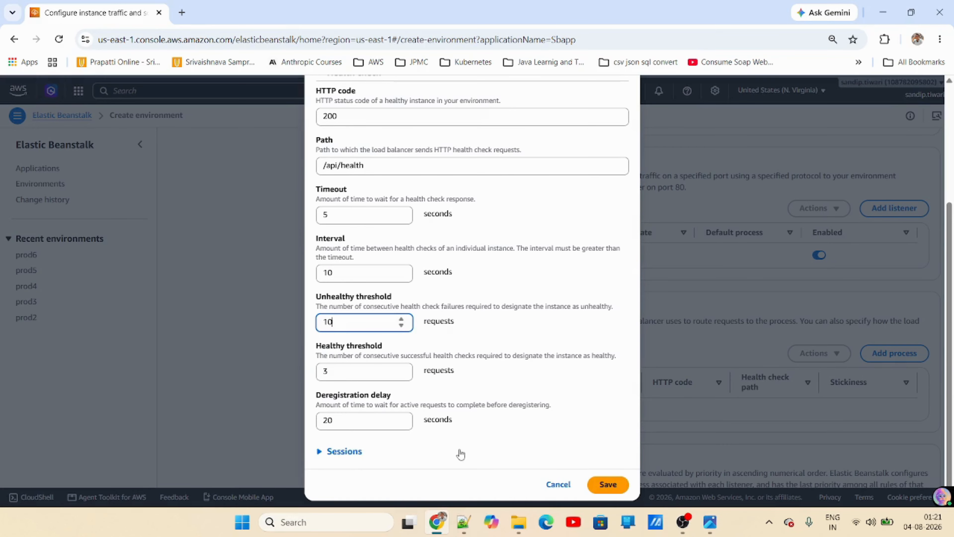
left_click(608, 491)
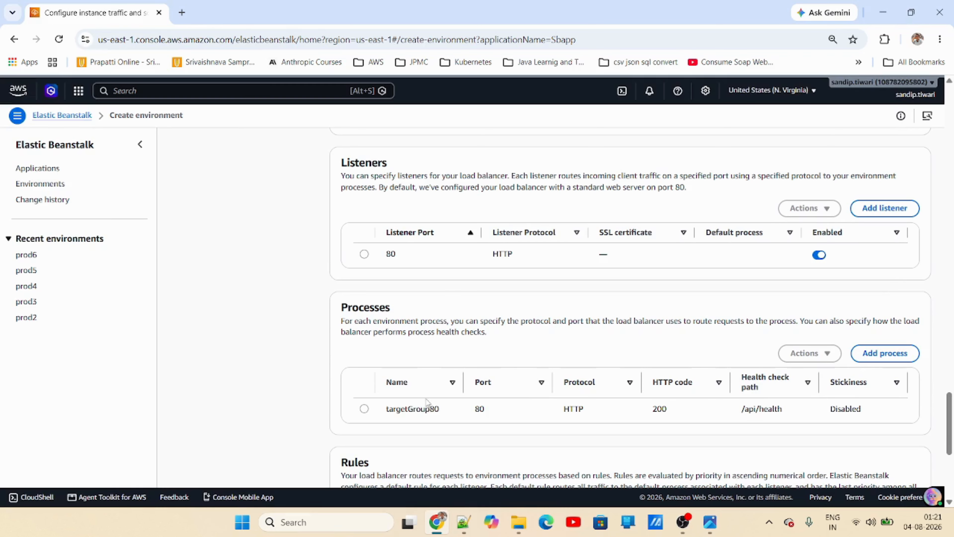
- Edit the port 80 HTTP listener so its default process is targetGroup80, and save it
left_click(365, 262)
left_click(804, 208)
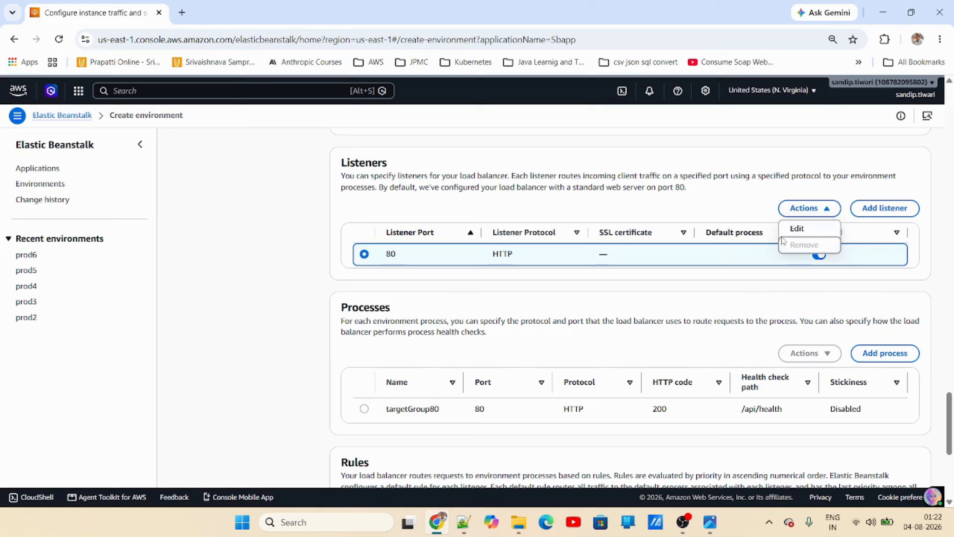
left_click(800, 230)
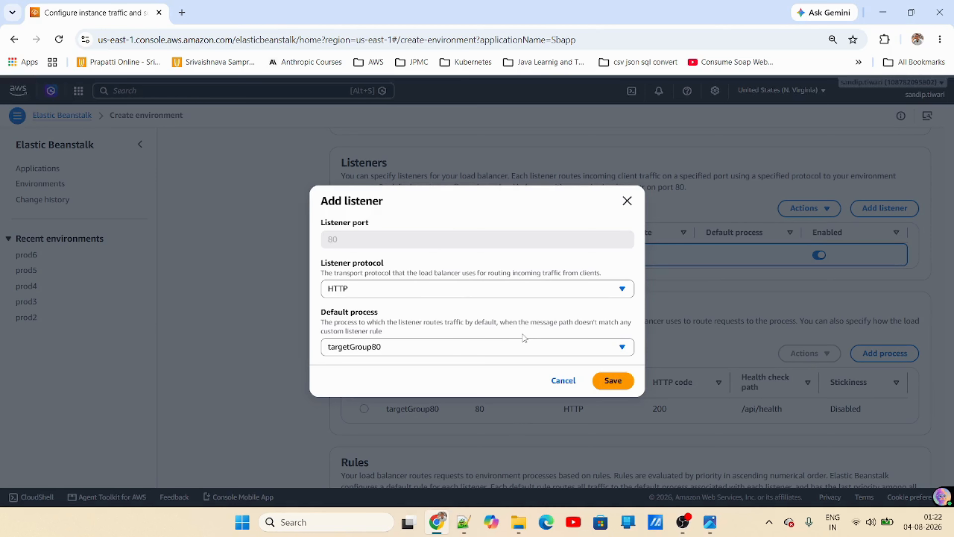
left_click(607, 381)
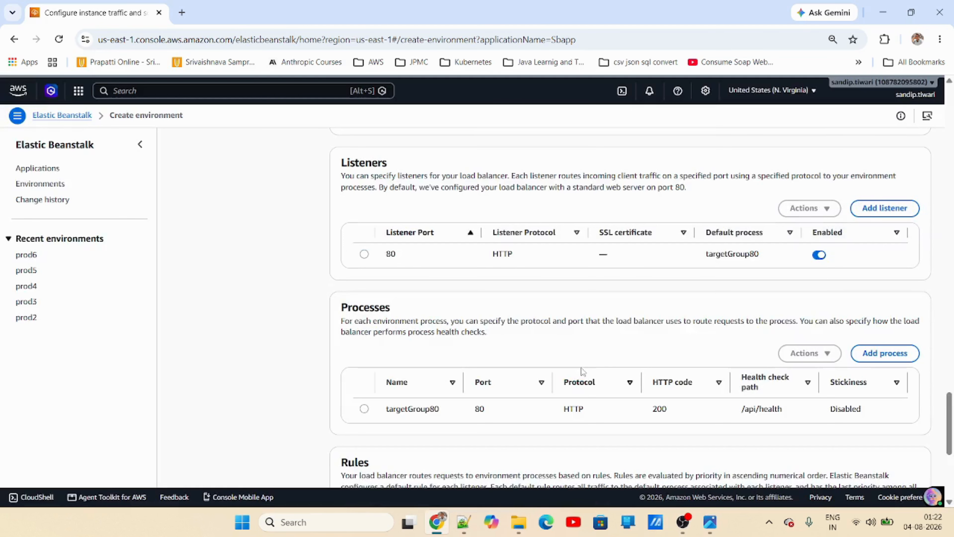
- Consult the architecture diagram and start a listener rule named rule80 with the path pattern /api/*
scroll(500, 290, "down", 3)
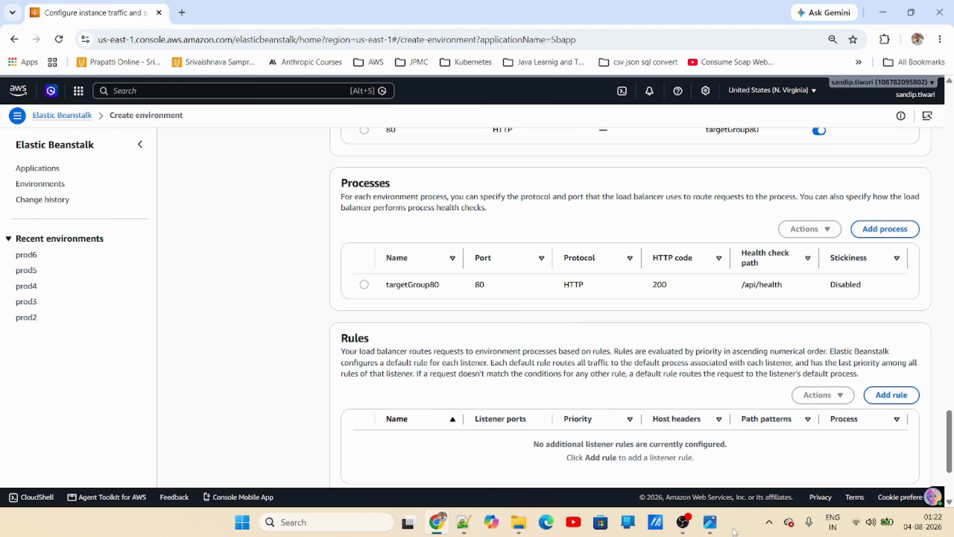
left_click(710, 521)
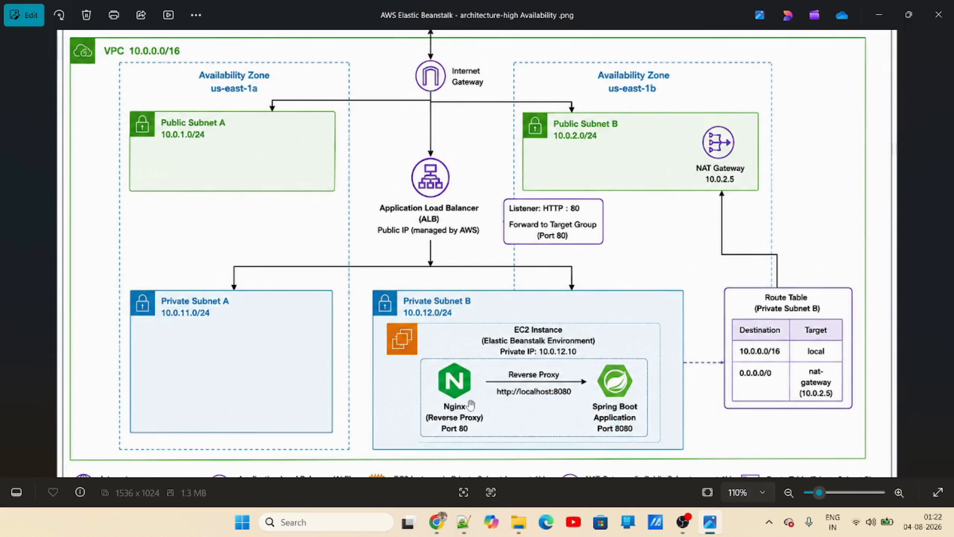
left_click(710, 522)
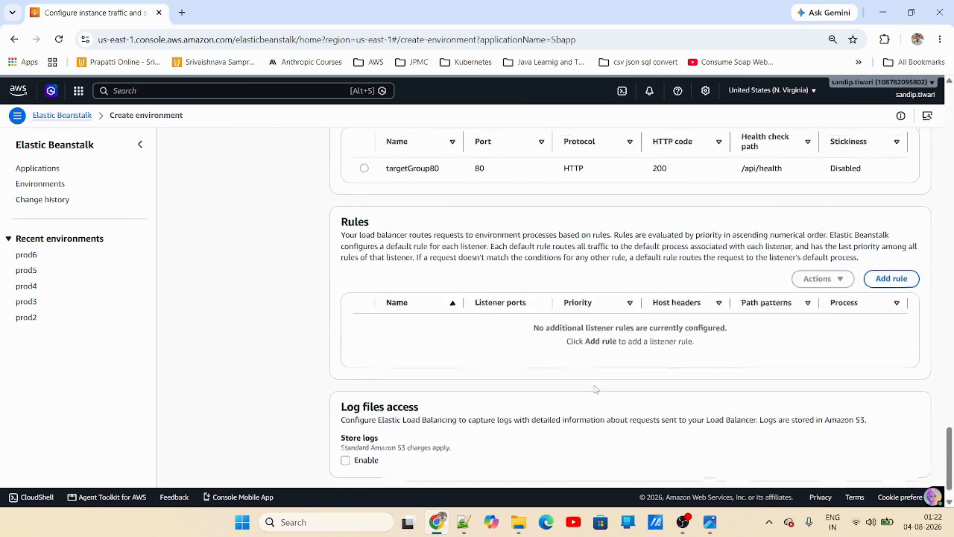
scroll(596, 390, "down", 1)
left_click(892, 271)
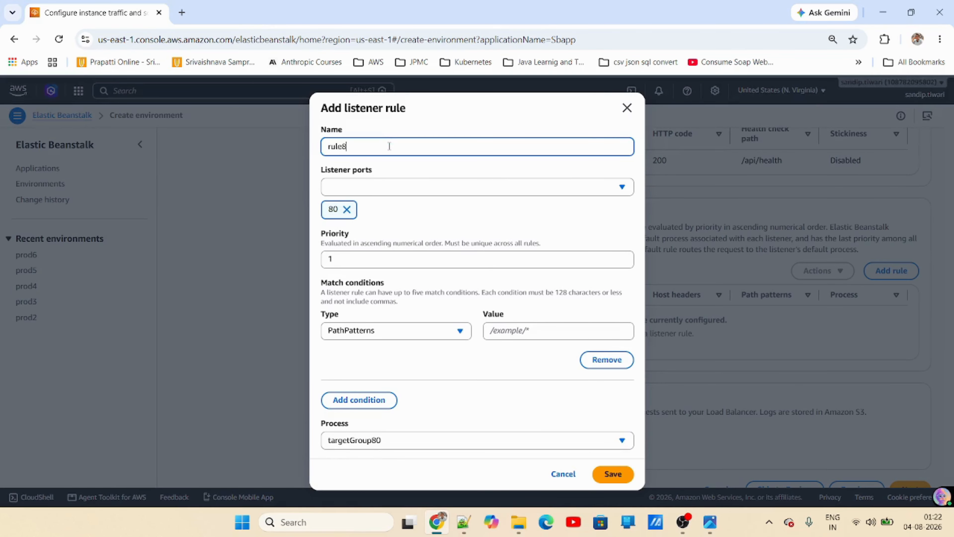
left_click(505, 334)
type("/api/*")
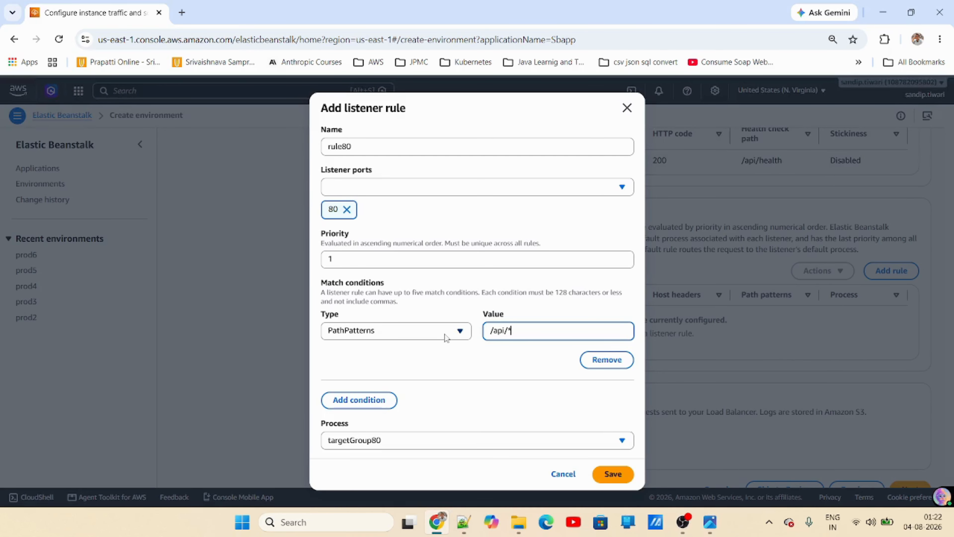
- Recheck the rule's match condition type and path value, and save the listener rule for targetGroup80
left_click(426, 334)
left_click(423, 335)
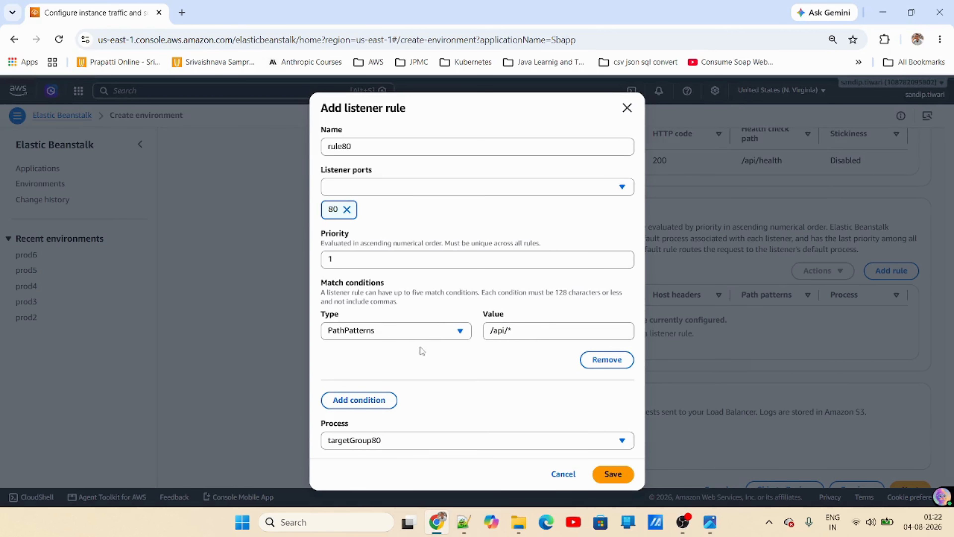
mouse_move(518, 332)
left_mouse_down()
mouse_move(471, 329)
mouse_move(504, 332)
left_mouse_up()
left_click(536, 332)
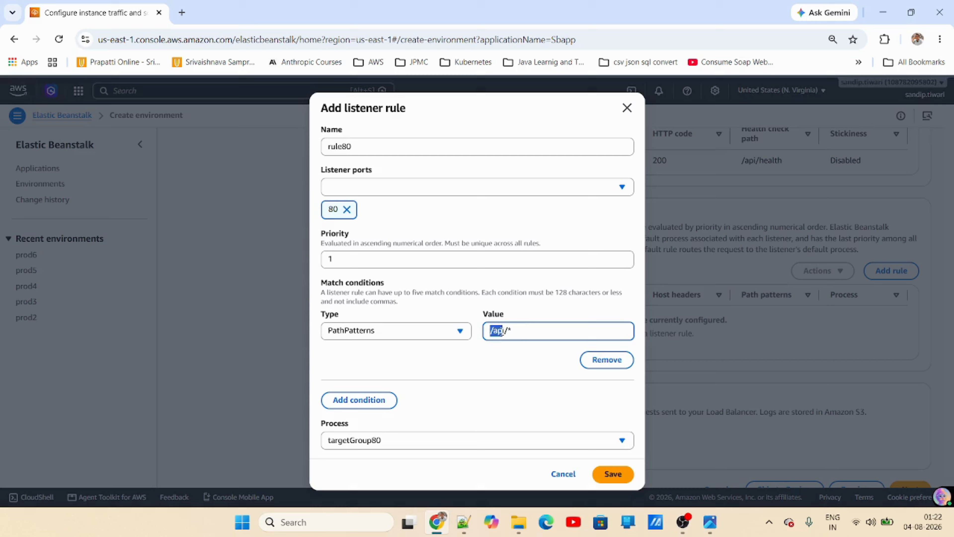
left_click(510, 334)
left_click_drag(490, 331, 518, 332)
left_click(517, 332)
left_click(615, 475)
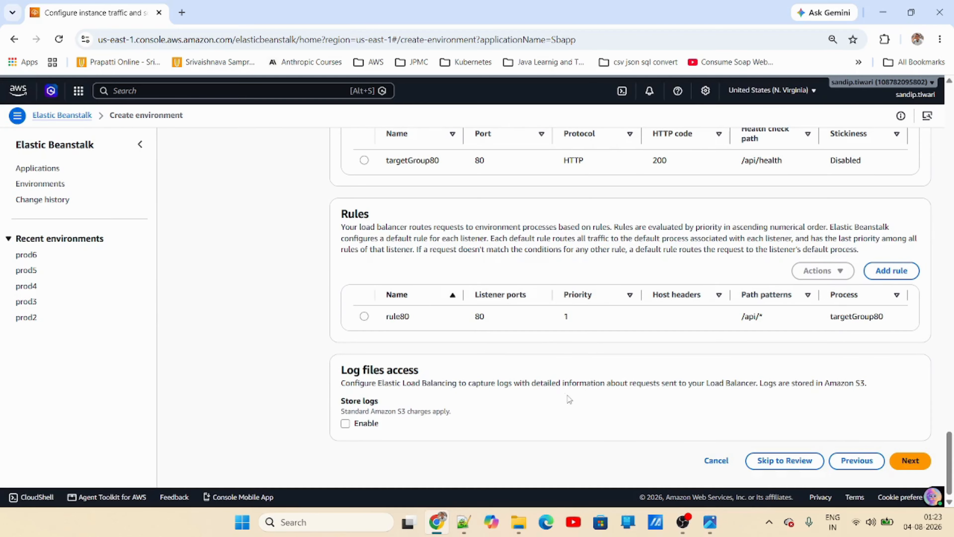
- Review the load balancer processes and rules, and proceed to the updates, monitoring and logging configuration
scroll(570, 400, "up", 3)
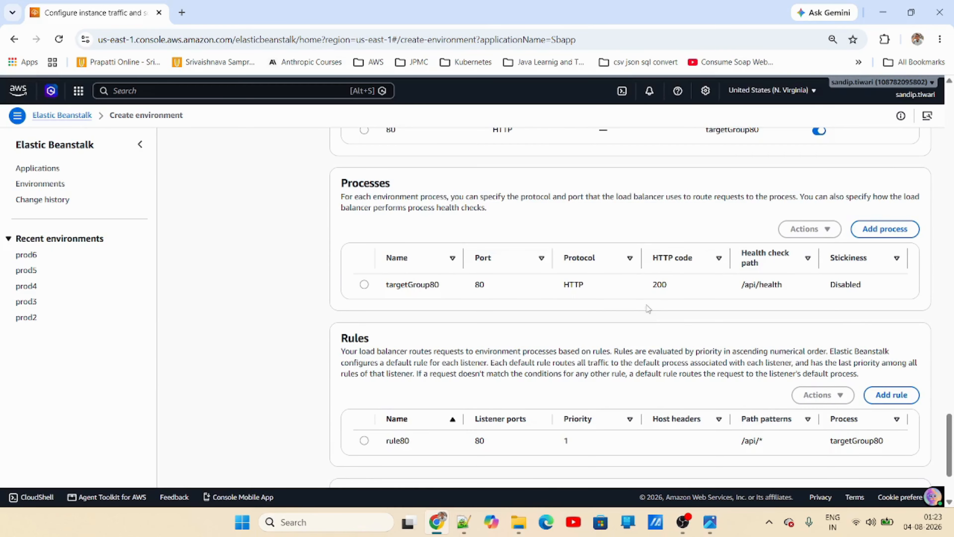
scroll(647, 308, "down", 2)
scroll(650, 331, "down", 2)
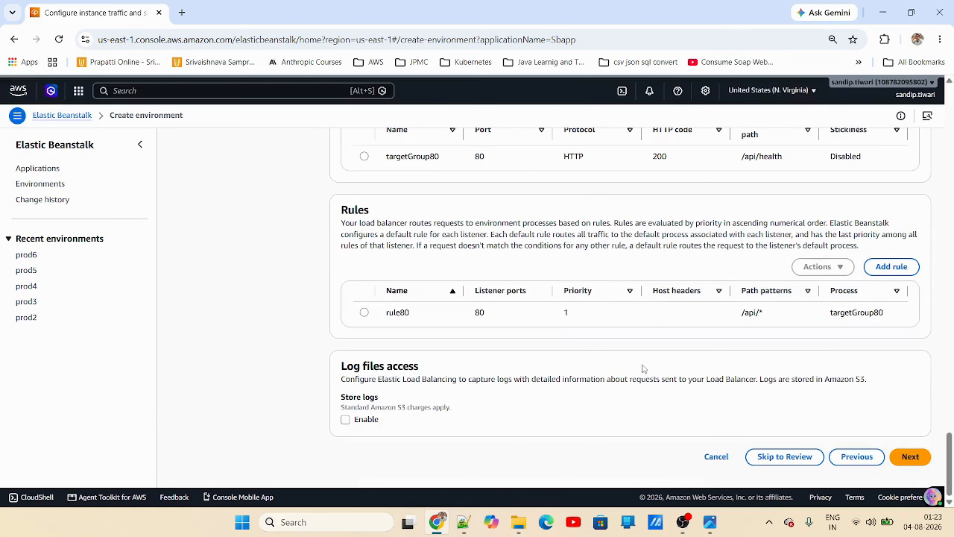
left_click(912, 456)
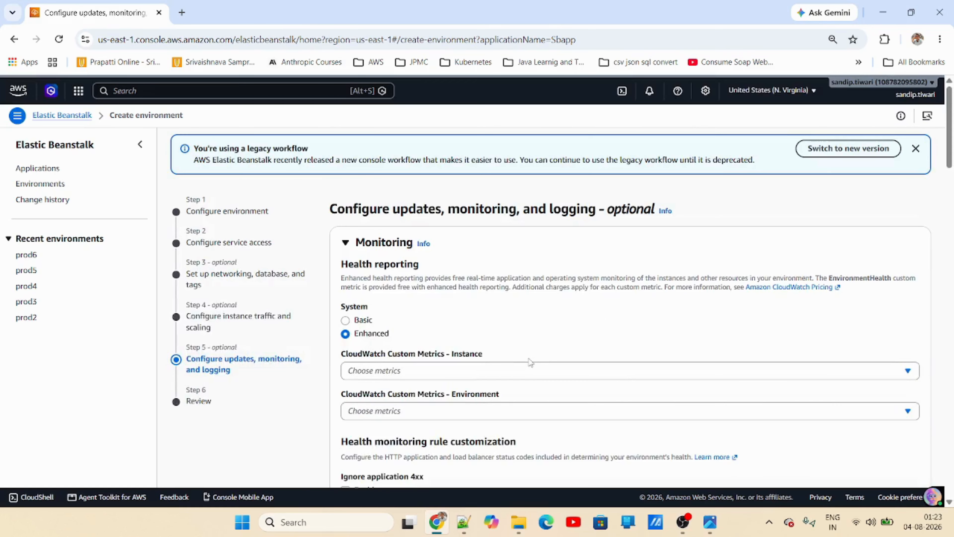
- Set health reporting to Basic and disable managed platform updates
scroll(535, 360, "down", 4)
left_click(362, 197)
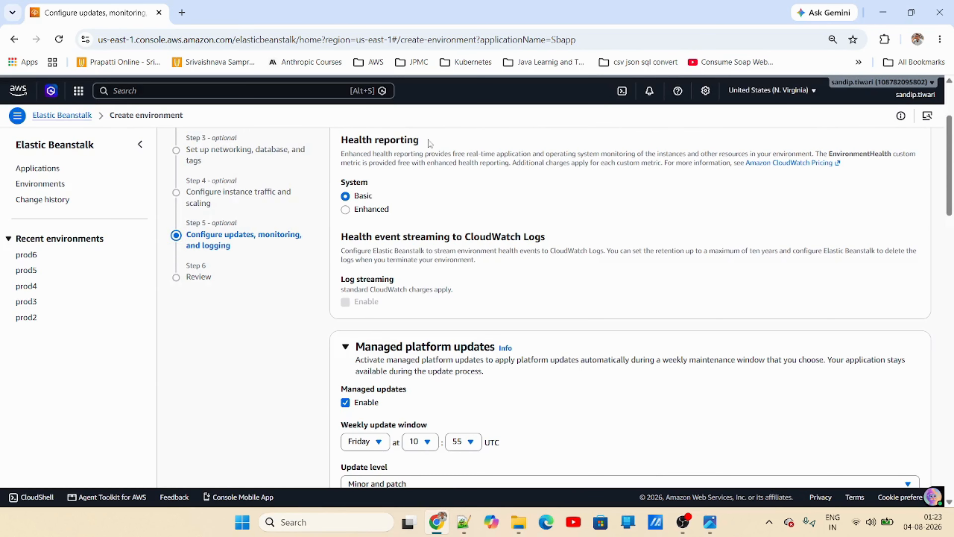
scroll(469, 275, "down", 2)
left_click(345, 340)
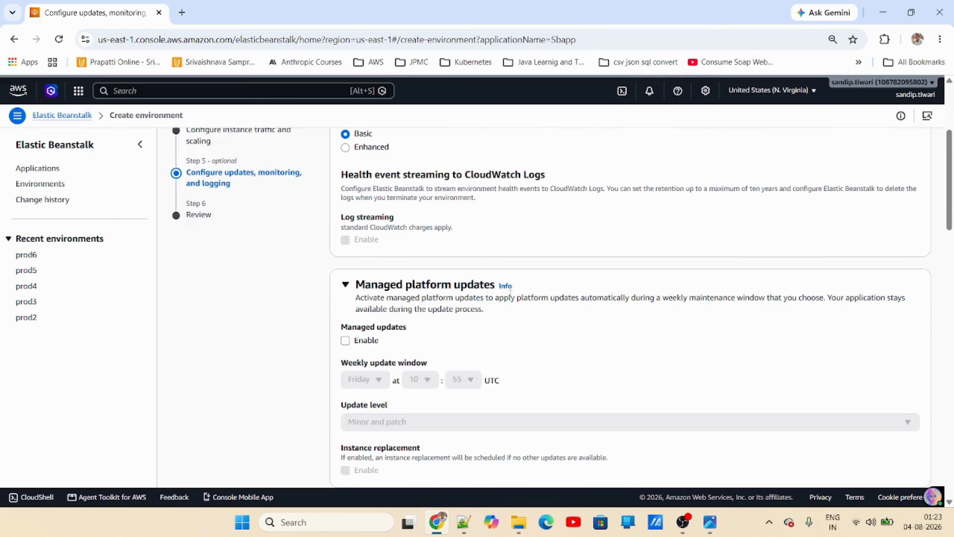
- Add a plain-text environment property named PORT with the value 8080
scroll(542, 348, "down", 2)
scroll(542, 348, "down", 4)
scroll(516, 381, "down", 4)
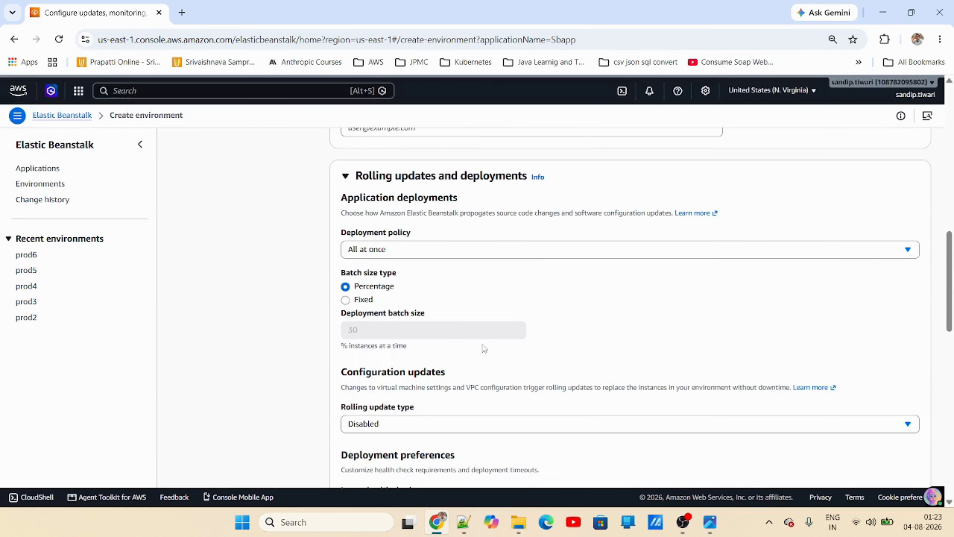
scroll(537, 337, "down", 7)
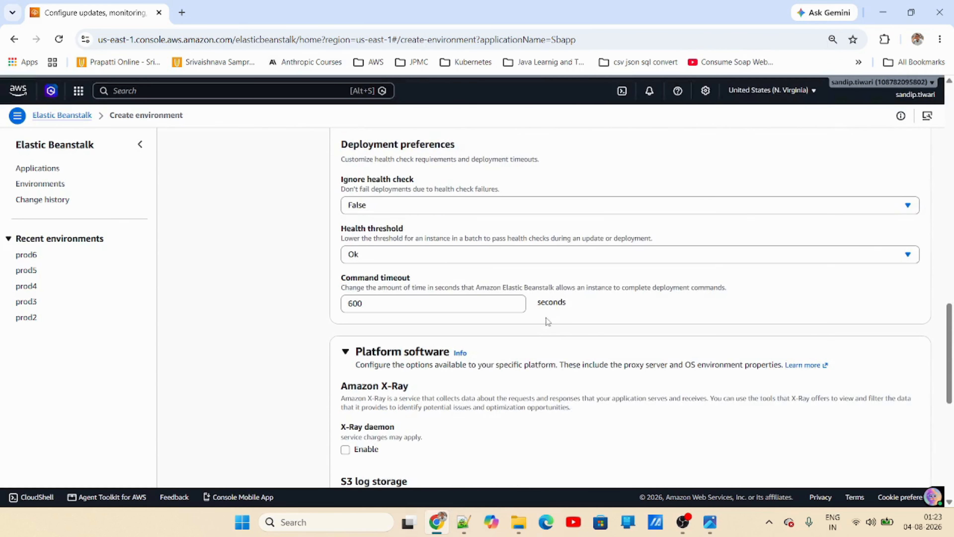
scroll(562, 337, "down", 9)
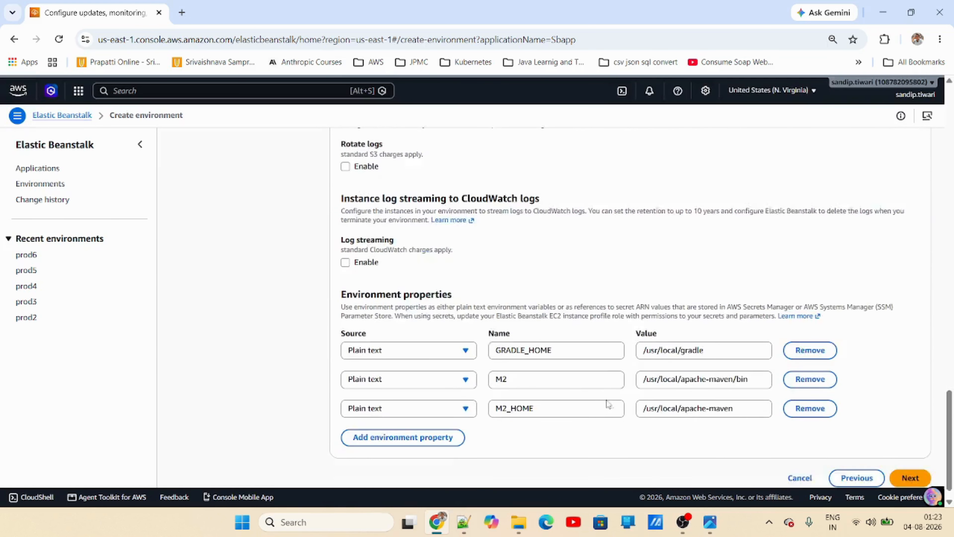
left_click(441, 416)
left_click(581, 415)
type("VER")
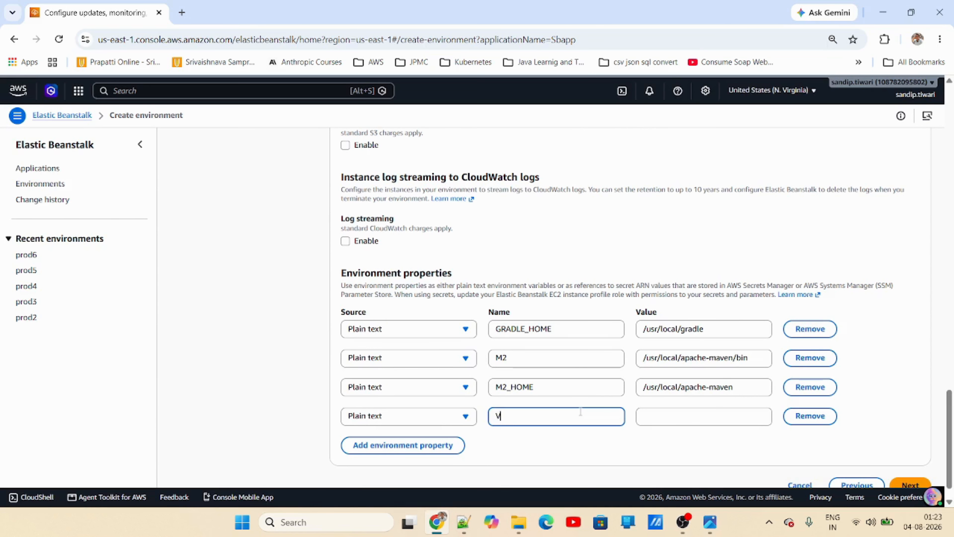
key("BackSpace")
type("PORT")
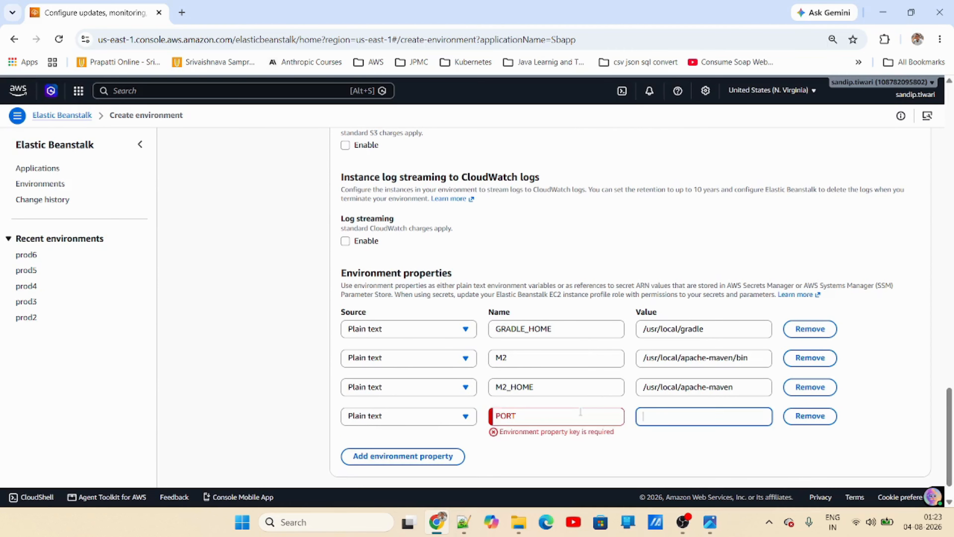
key("Tab")
type("8080")
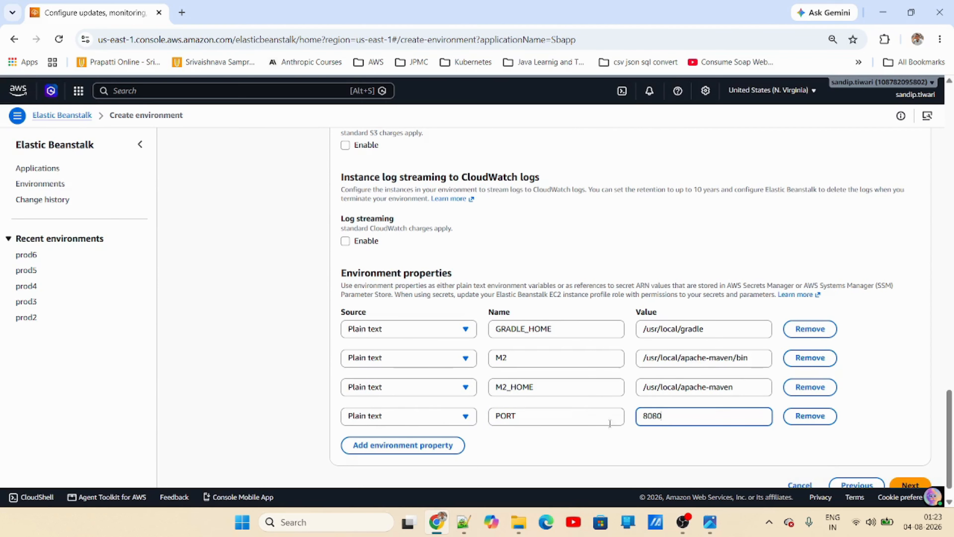
left_click(629, 442)
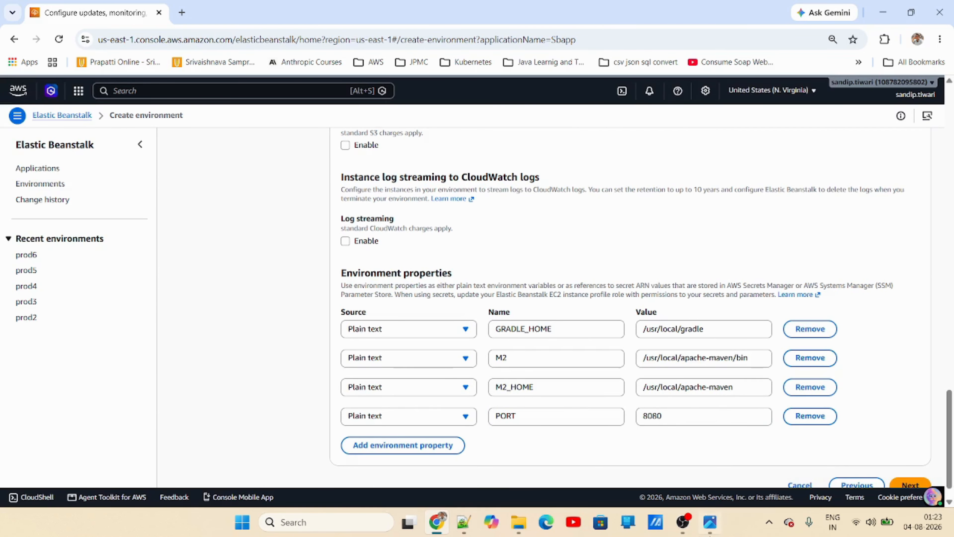
- Compare the PORT environment property with the Nginx and Spring Boot ports in the architecture diagram
key("alt+Tab")
scroll(634, 432, "up", 3)
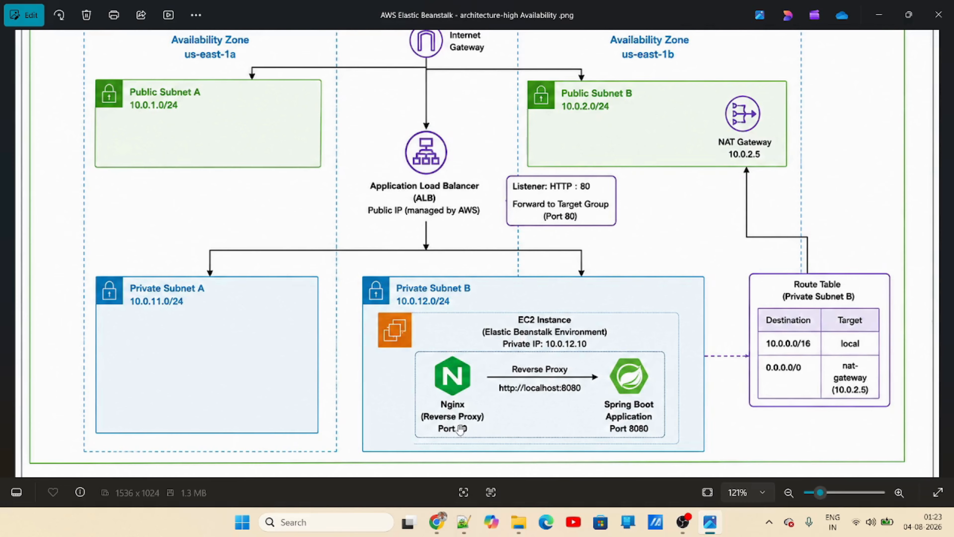
left_click(712, 523)
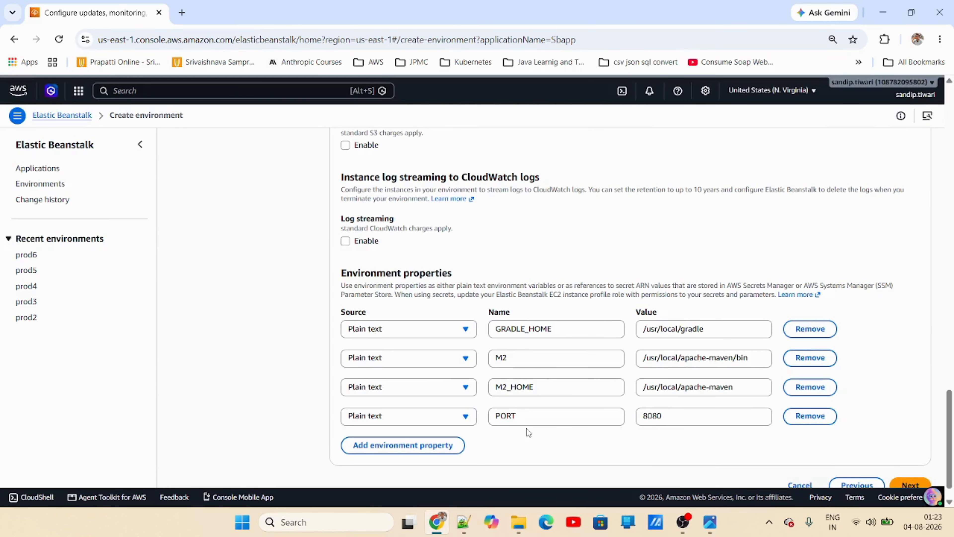
left_click(712, 531)
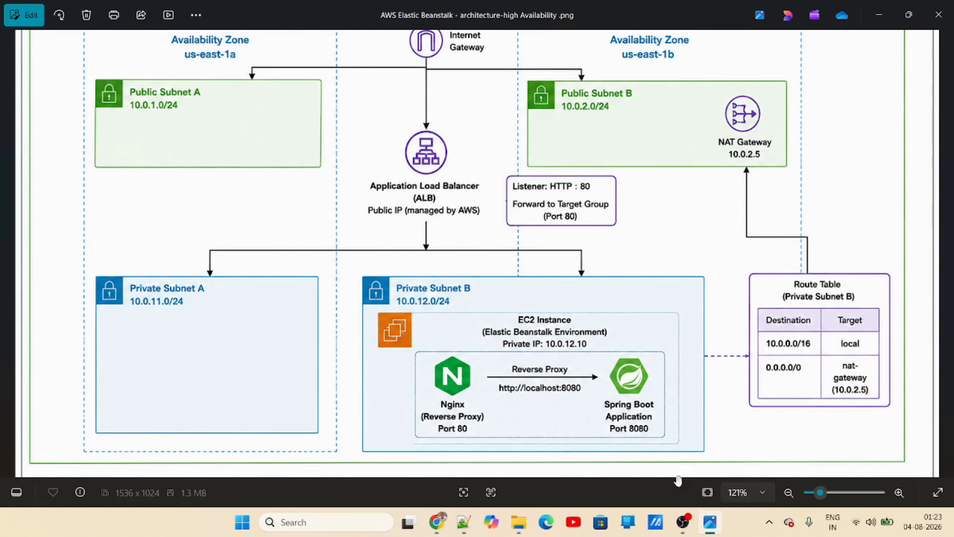
left_click(710, 522)
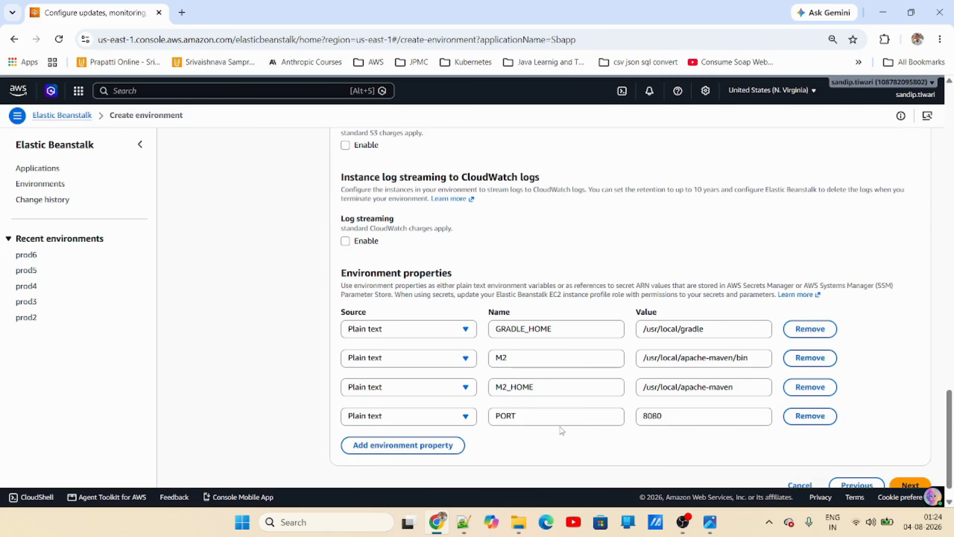
left_click(710, 522)
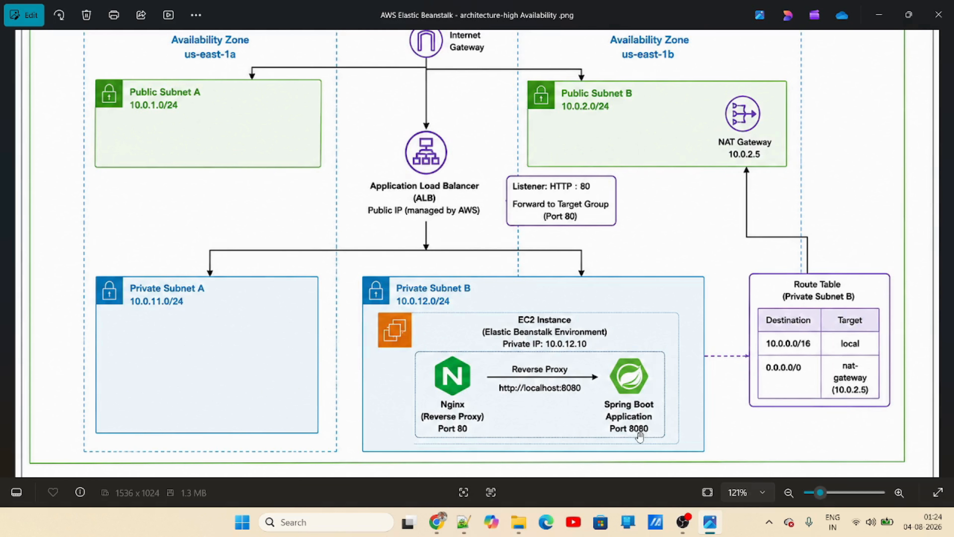
left_click(710, 523)
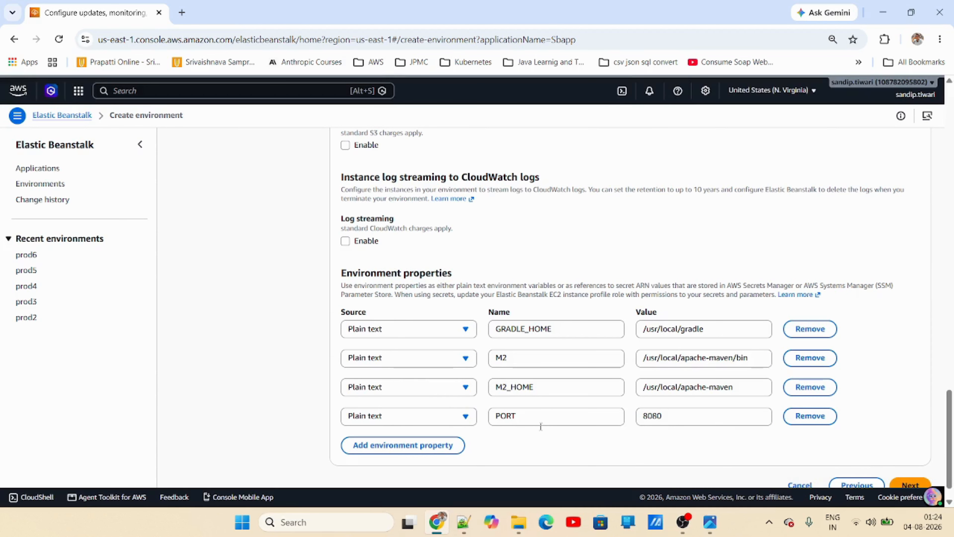
- Add a plain-text environment property named VERSION with the value v1.0
left_click(408, 446)
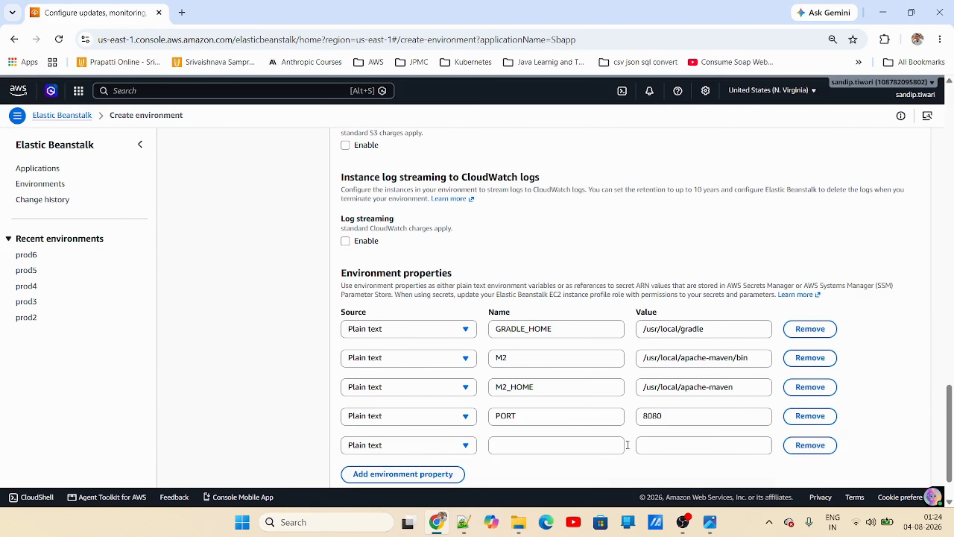
left_click(573, 444)
type("VERSIOn")
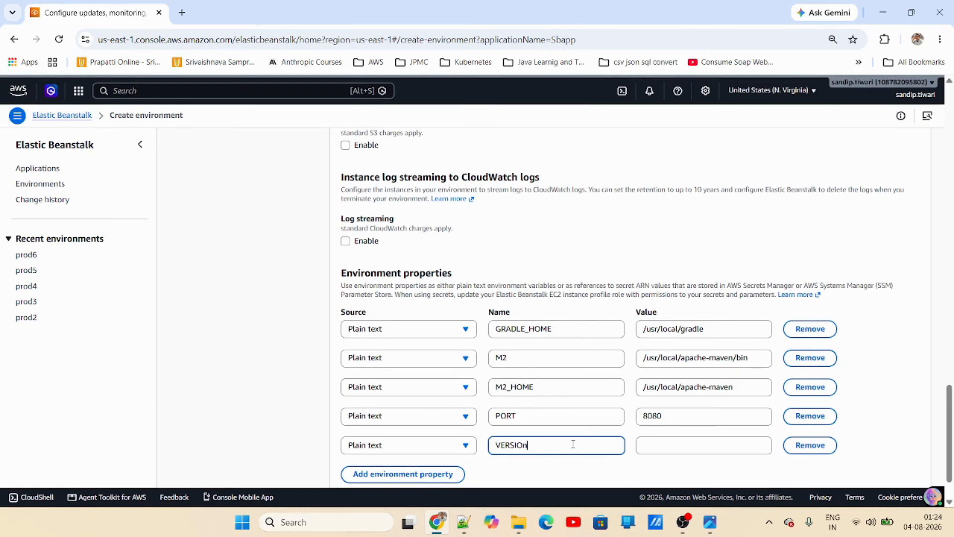
key("Tab")
left_click(574, 444)
type("N")
key("Tab")
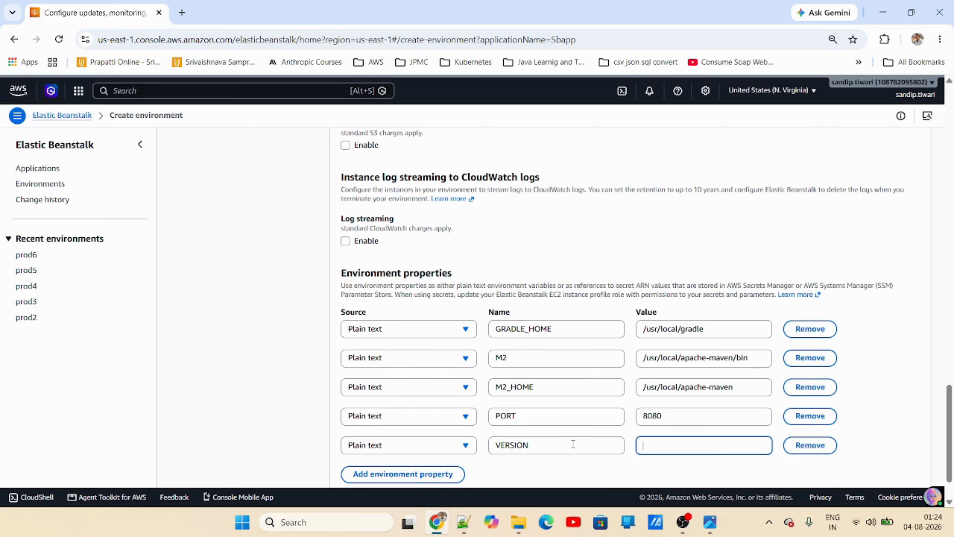
type("v1.0")
- Recheck the updates, monitoring and logging settings and proceed to the review of the environment configuration
scroll(645, 380, "down", 2)
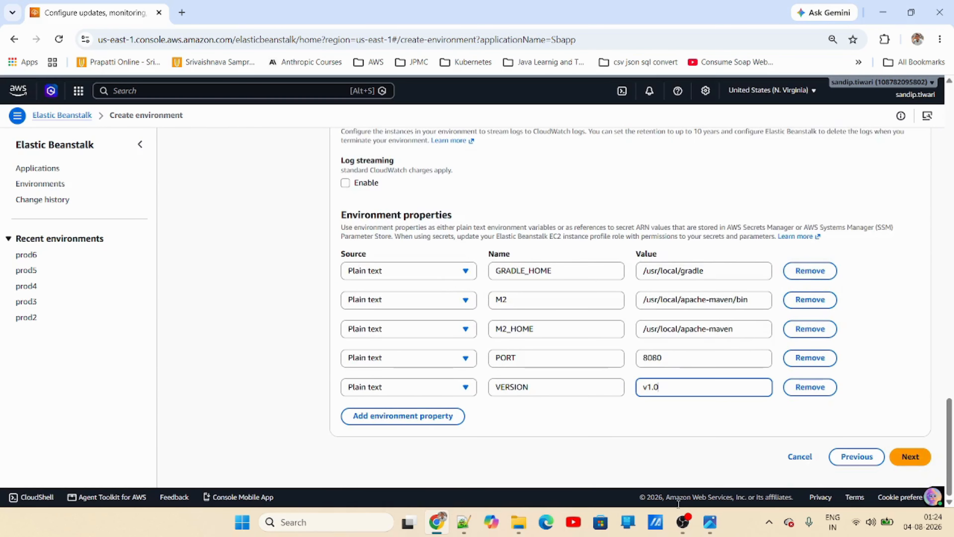
scroll(778, 414, "up", 15)
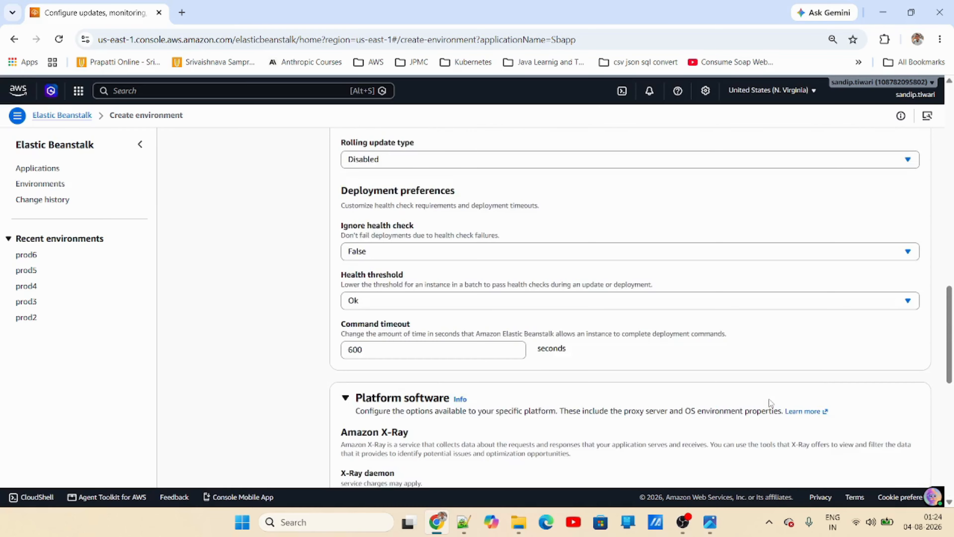
scroll(776, 396, "up", 8)
scroll(784, 394, "down", 15)
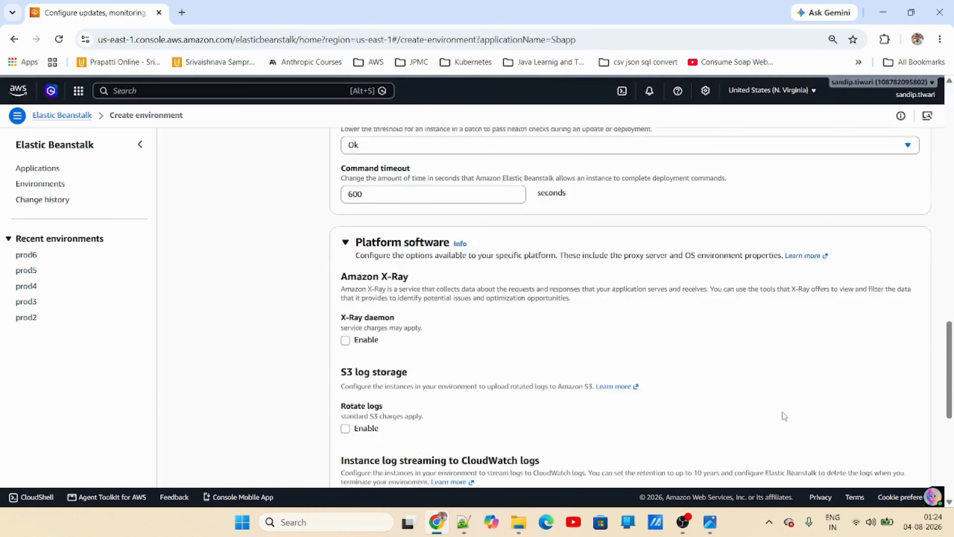
scroll(796, 437, "down", 5)
left_click(909, 456)
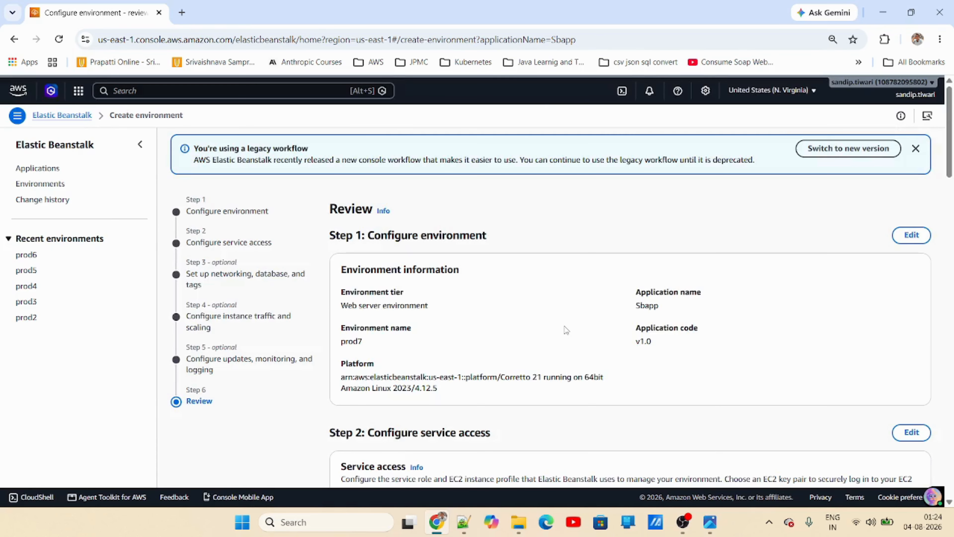
- Check the configuration summary through to the environment properties and create the prod7 environment
scroll(654, 350, "down", 2)
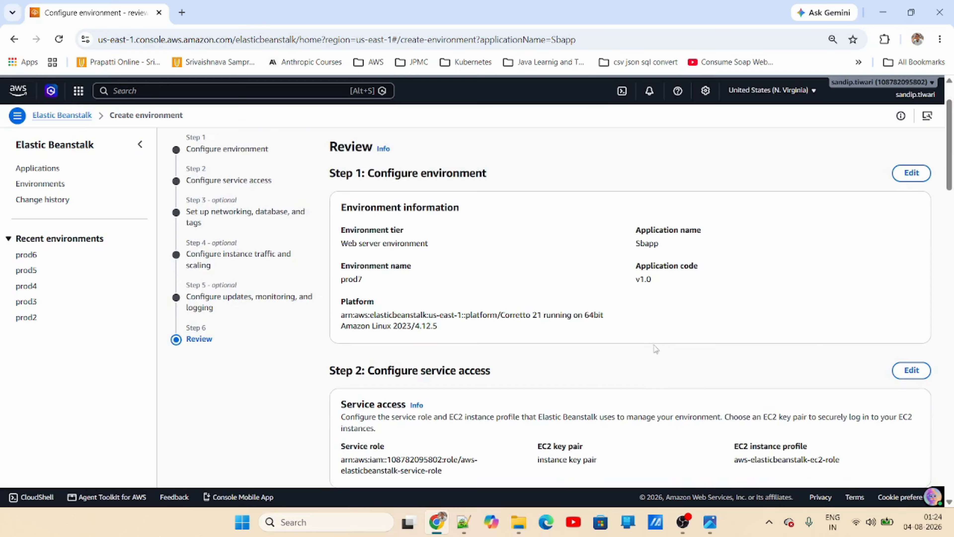
scroll(679, 294, "down", 20)
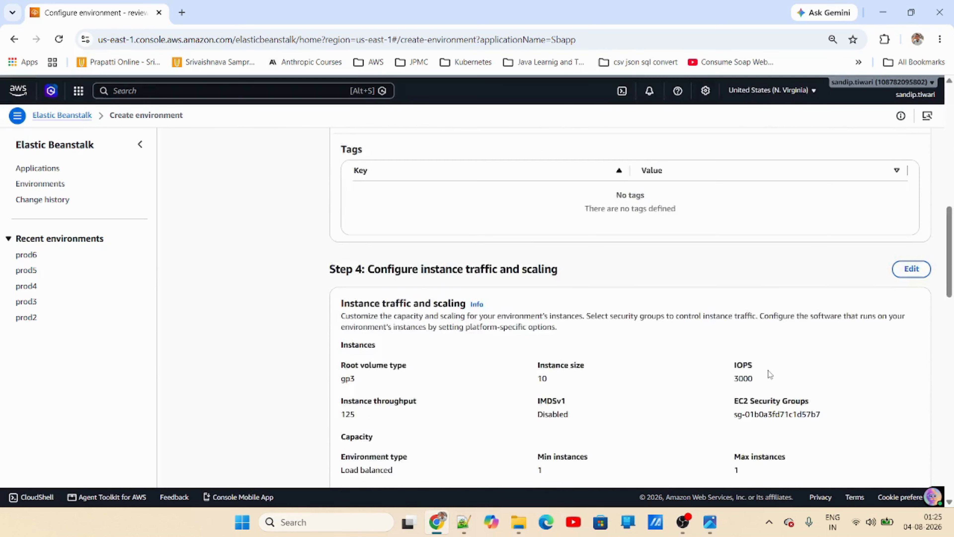
scroll(768, 377, "down", 15)
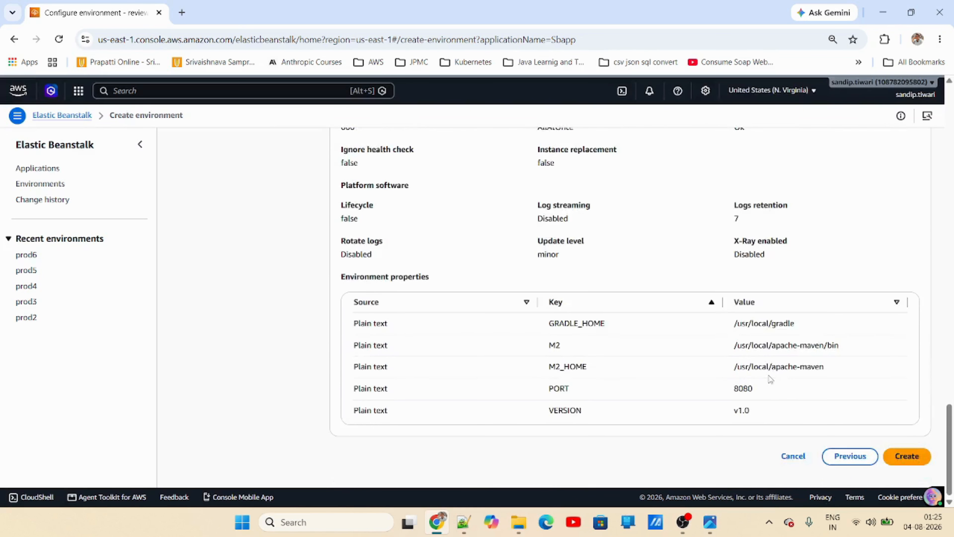
scroll(782, 406, "up", 2)
scroll(848, 413, "down", 2)
left_click(907, 456)
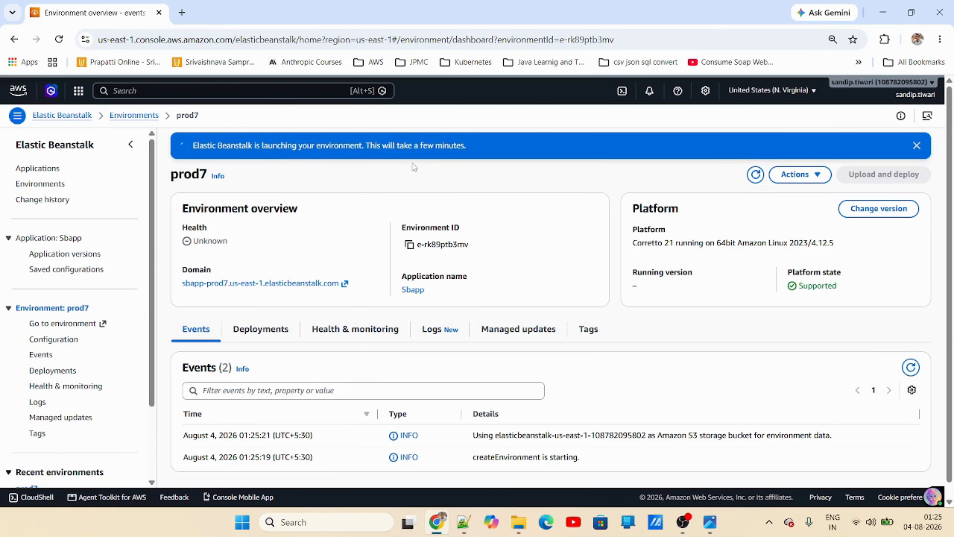
- Examine the load balancer and private-subnet instance layout in the architecture diagram and return to the prod7 overview
left_click(710, 521)
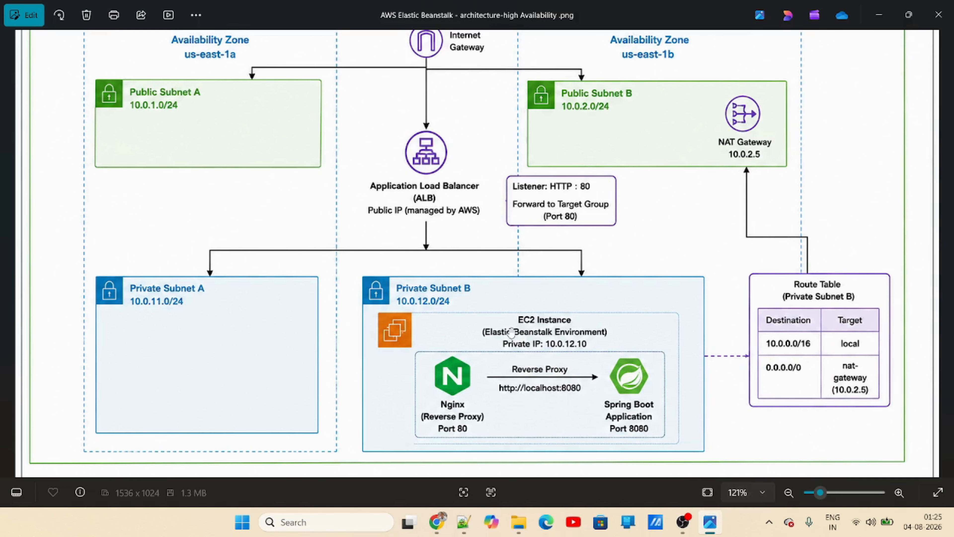
key("alt+Tab")
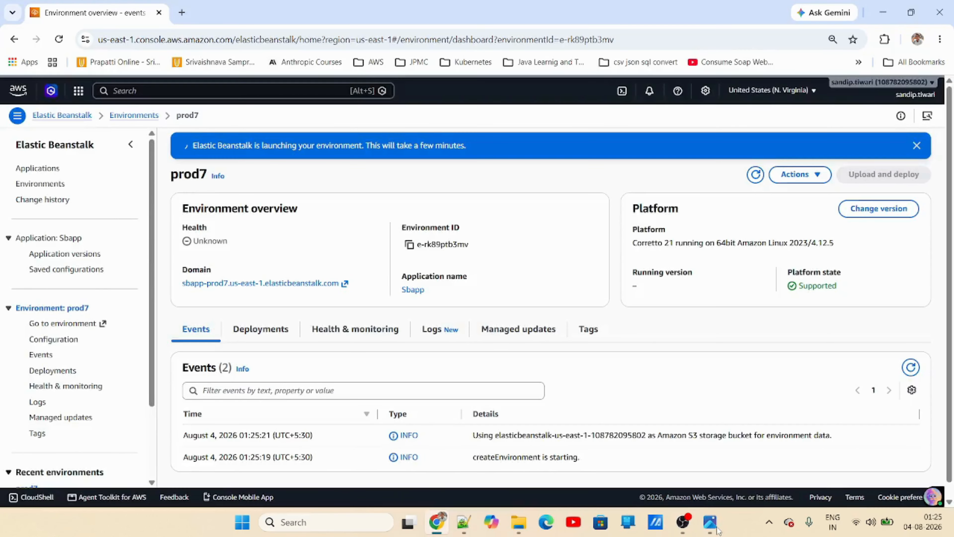
key("alt+Tab")
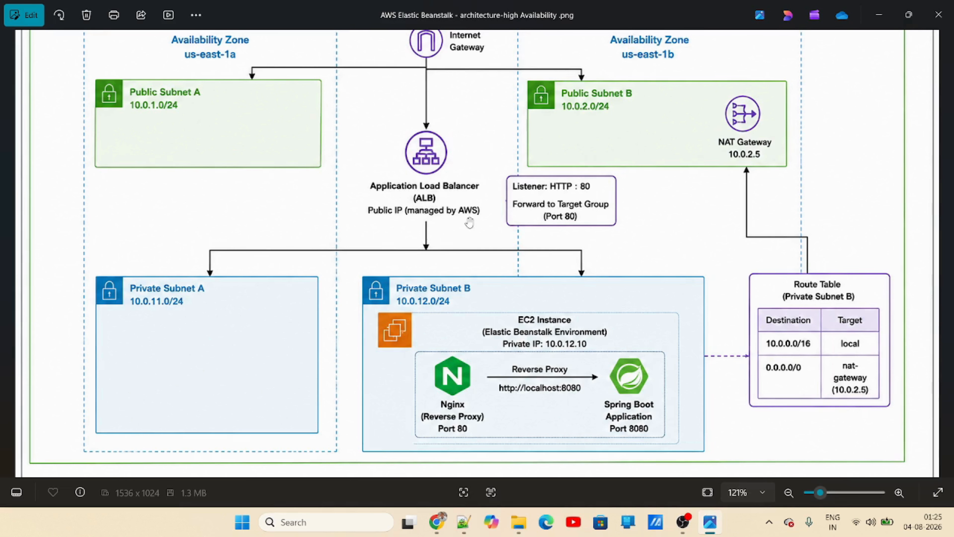
left_click(709, 523)
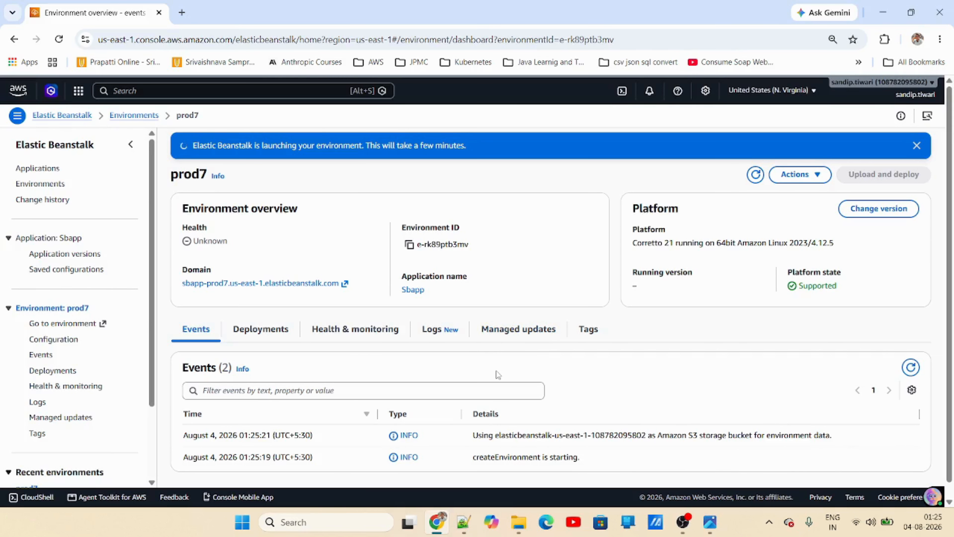
- Refresh the prod7 overview, examine the events of its Environment Creation deployment, and dismiss the launch banner
left_click(756, 177)
scroll(487, 395, "down", 1)
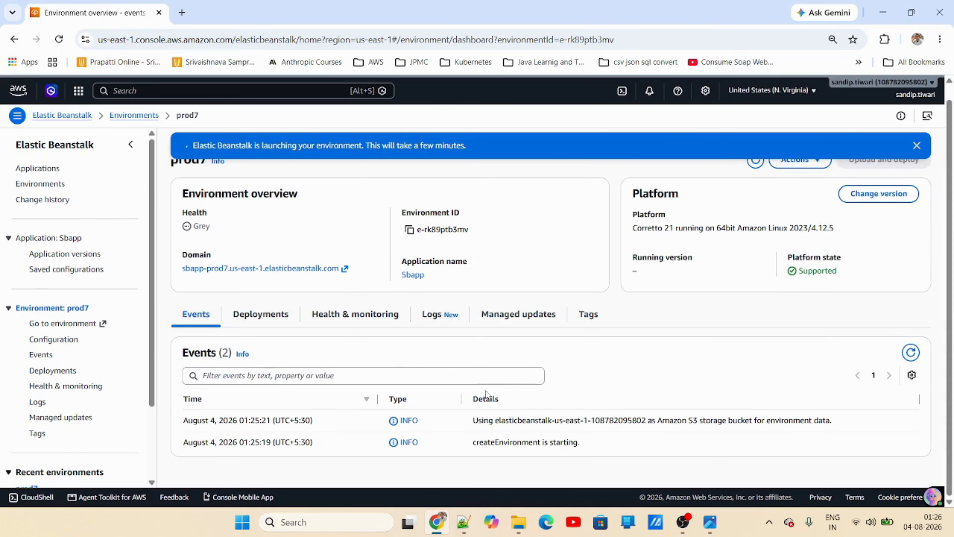
scroll(662, 286, "up", 1)
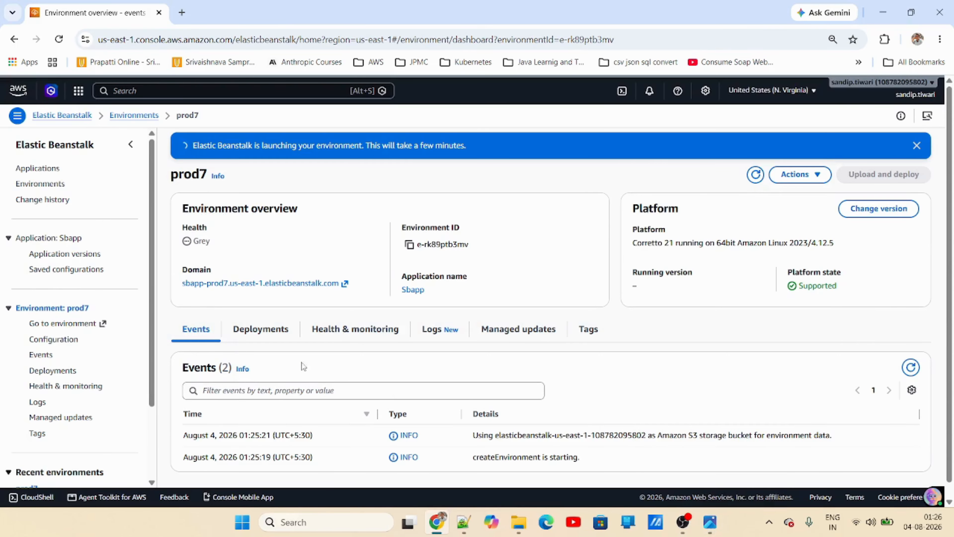
left_click(262, 322)
scroll(259, 394, "down", 2)
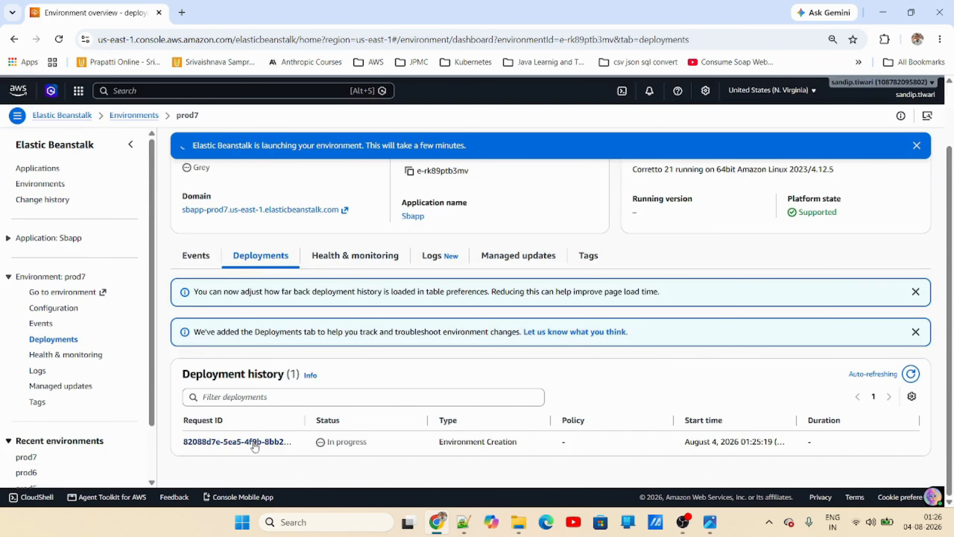
left_click(255, 445)
scroll(646, 363, "down", 1)
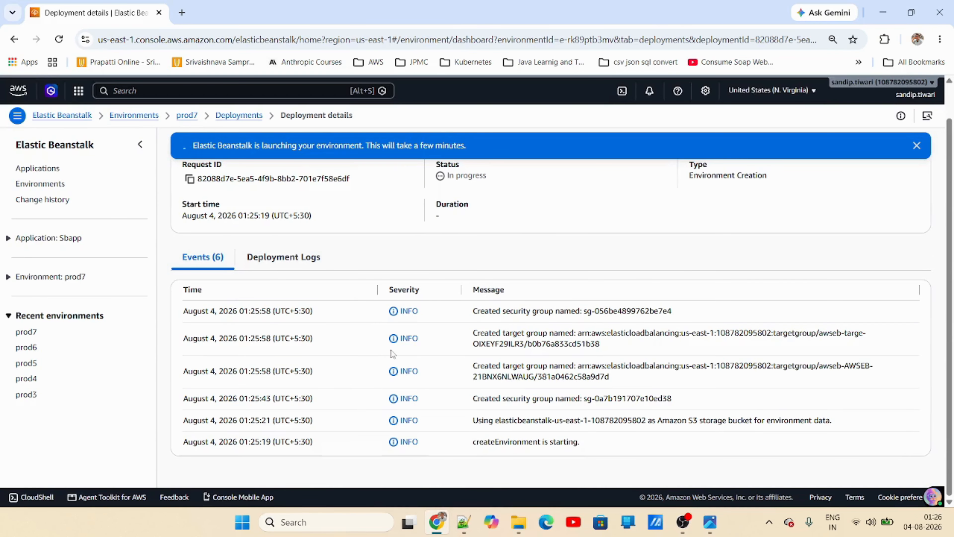
left_click(917, 145)
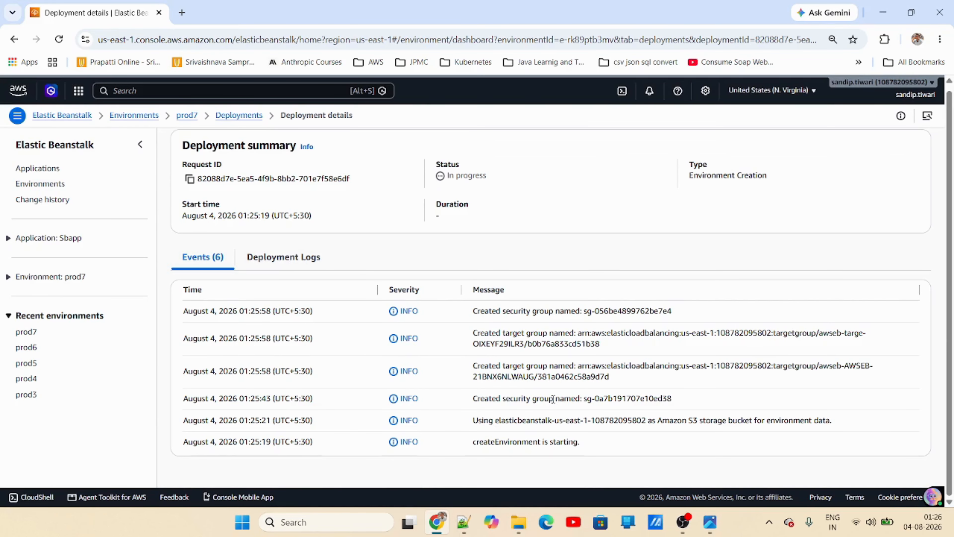
- Search the AWS services for CloudFormation, open its console in a separate tab, and recheck the prod7 deployment events
left_click(213, 92)
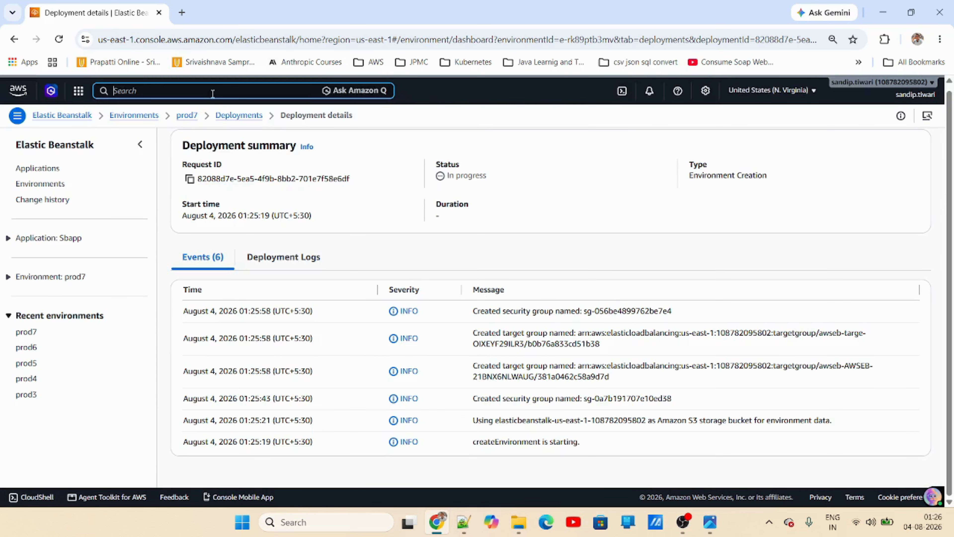
type("Cloud")
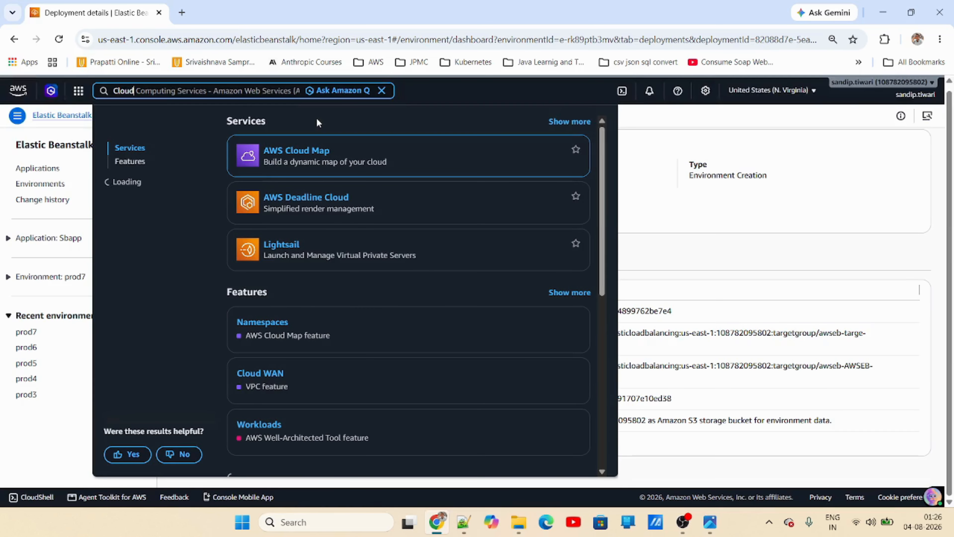
type("Fom")
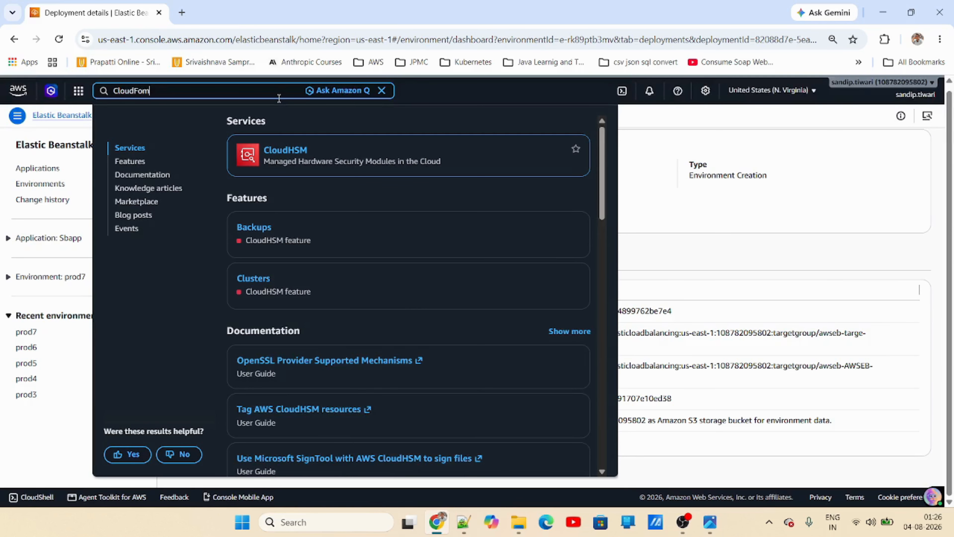
key("BackSpace")
type("rm")
right_click(335, 155)
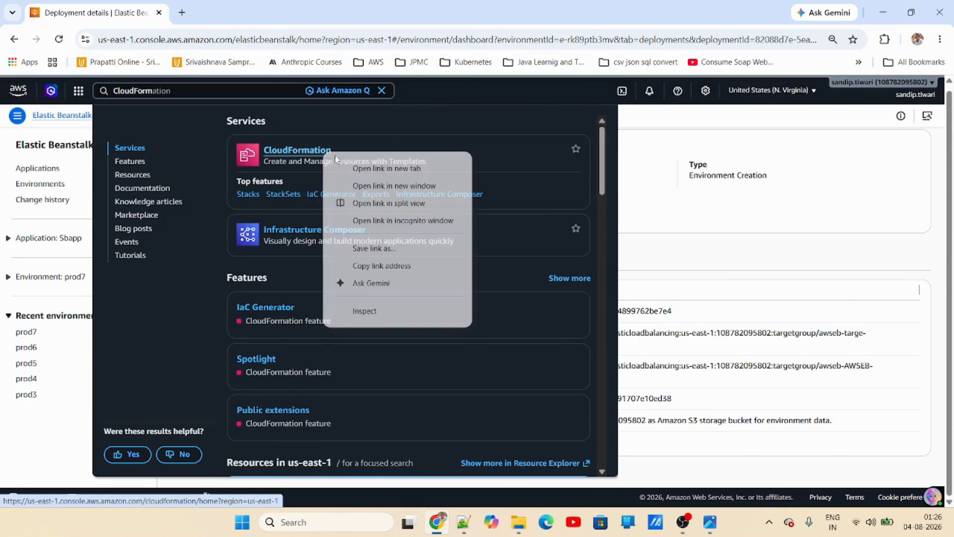
left_click(348, 168)
key("ctrl+Tab")
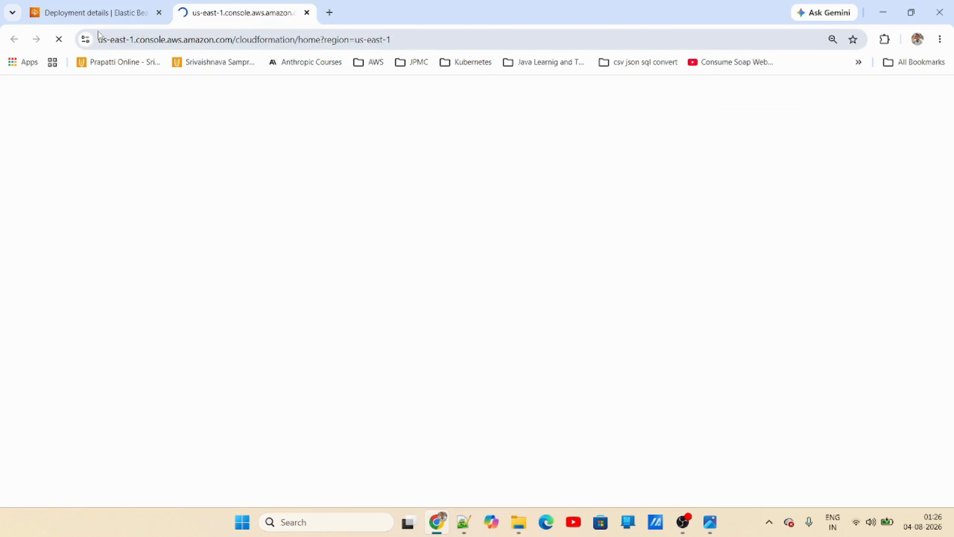
left_click(98, 12)
left_click(656, 350)
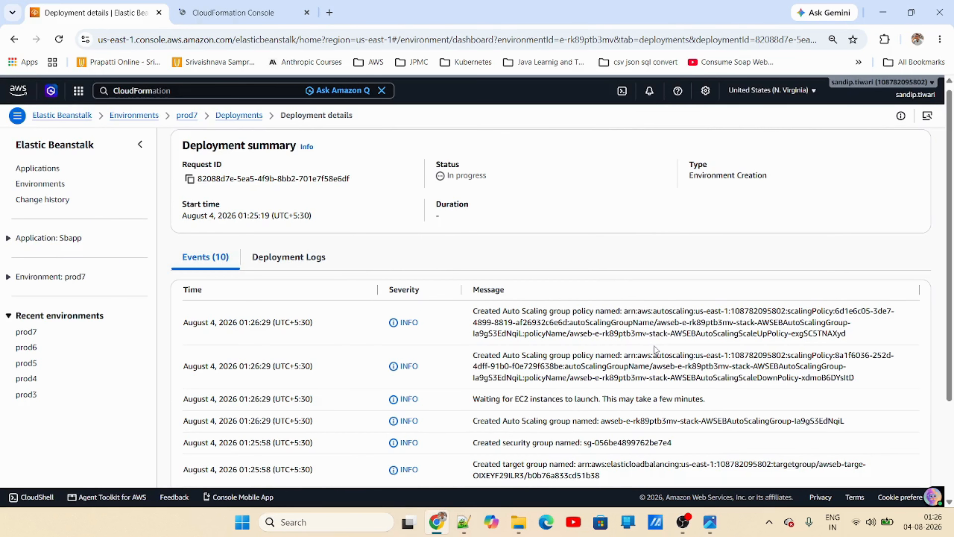
- Open the prod7 stack awseb-e-rk89ptb3mv-stack in CloudFormation and examine its overview and deployment event timeline
left_click(277, 13)
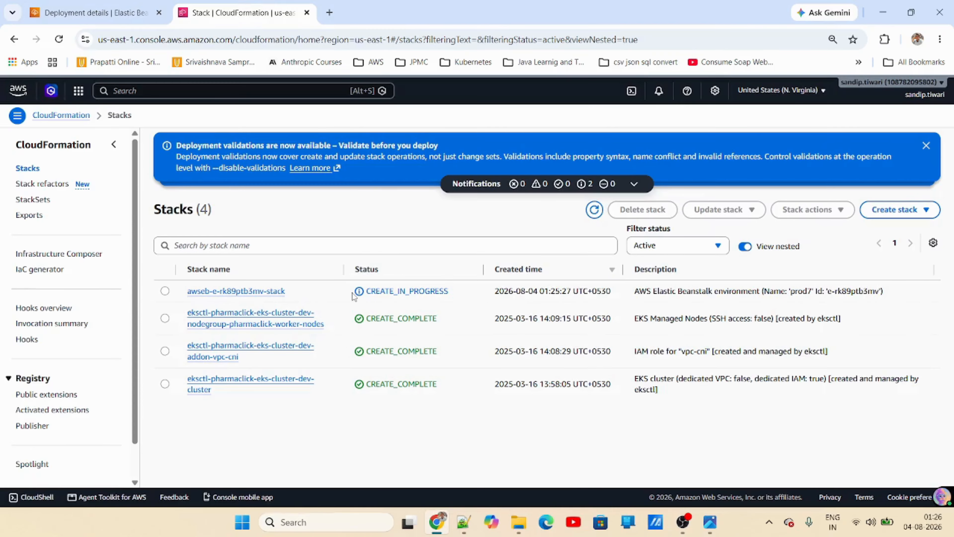
left_click(241, 291)
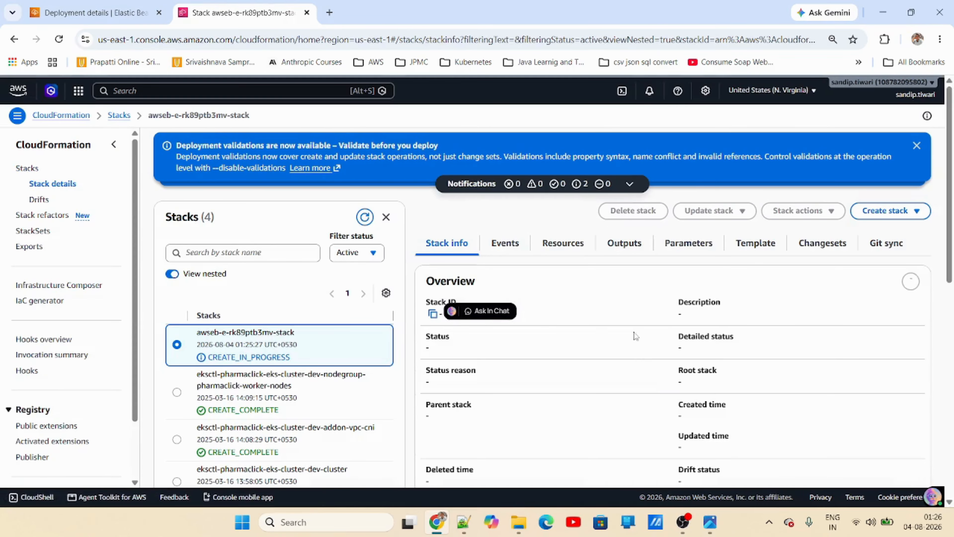
scroll(593, 410, "down", 2)
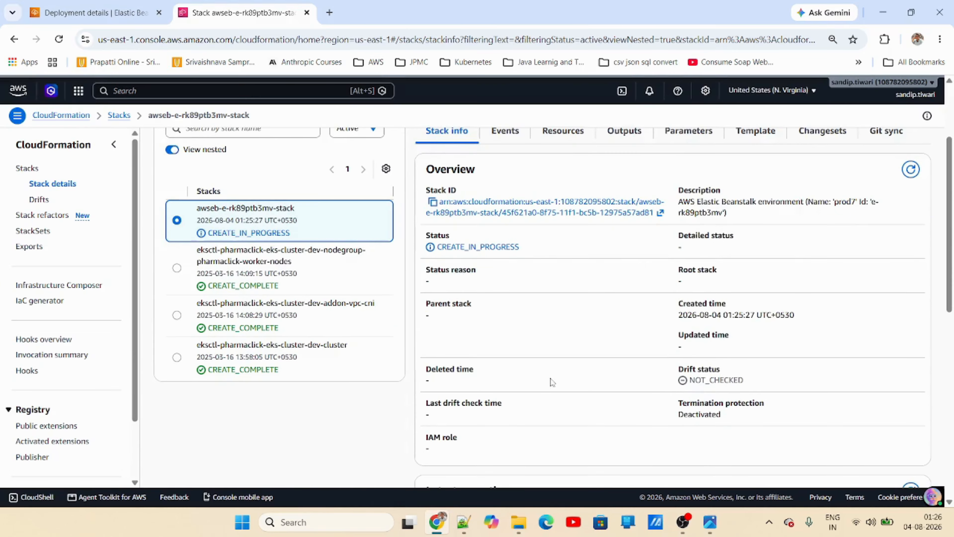
left_click(505, 193)
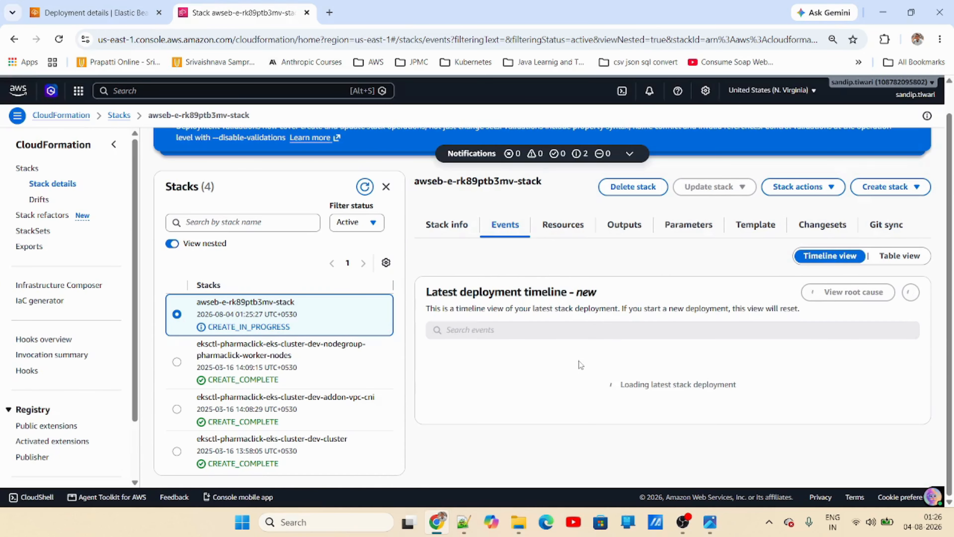
scroll(591, 365, "down", 5)
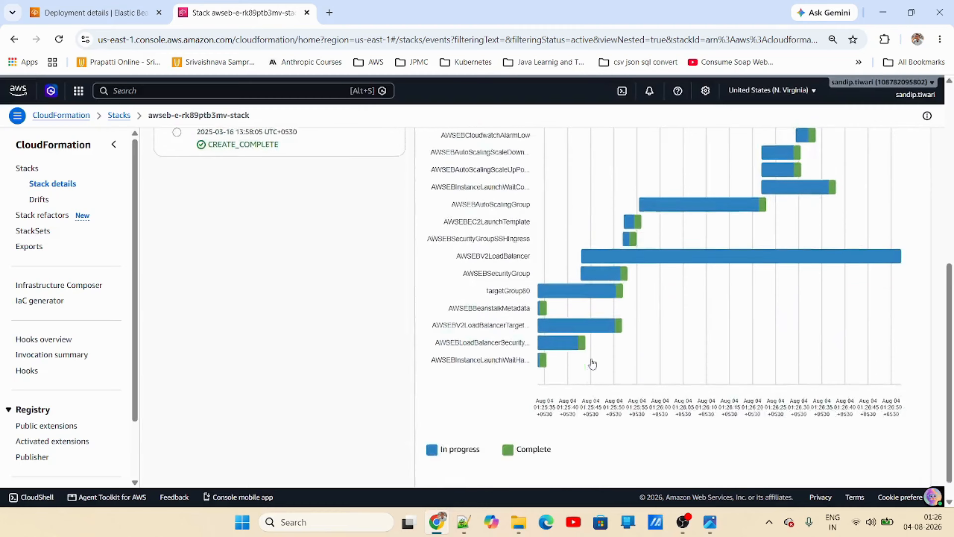
scroll(590, 355, "up", 5)
- Examine the resources of the prod7 CloudFormation stack, from the Auto Scaling group through the Beanstalk metadata
left_click(551, 203)
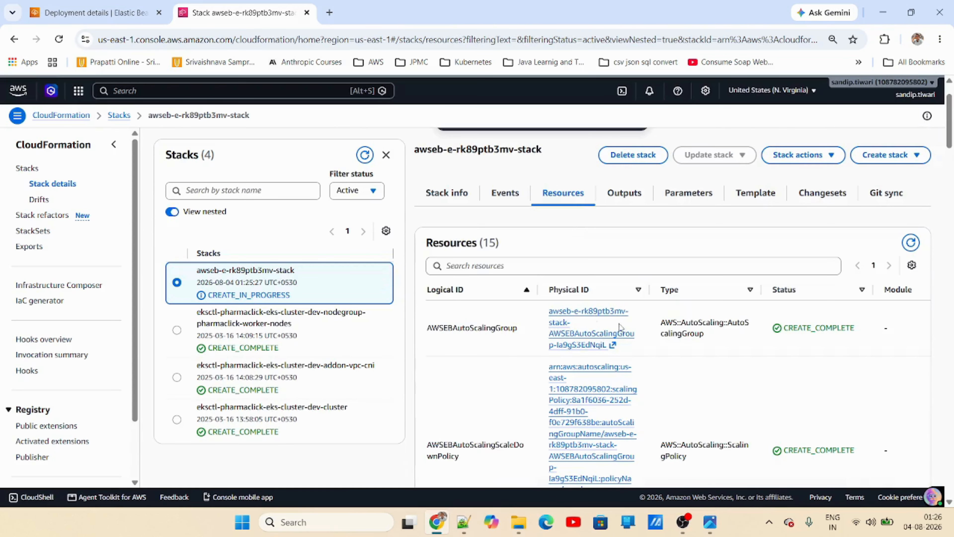
scroll(733, 376, "down", 10)
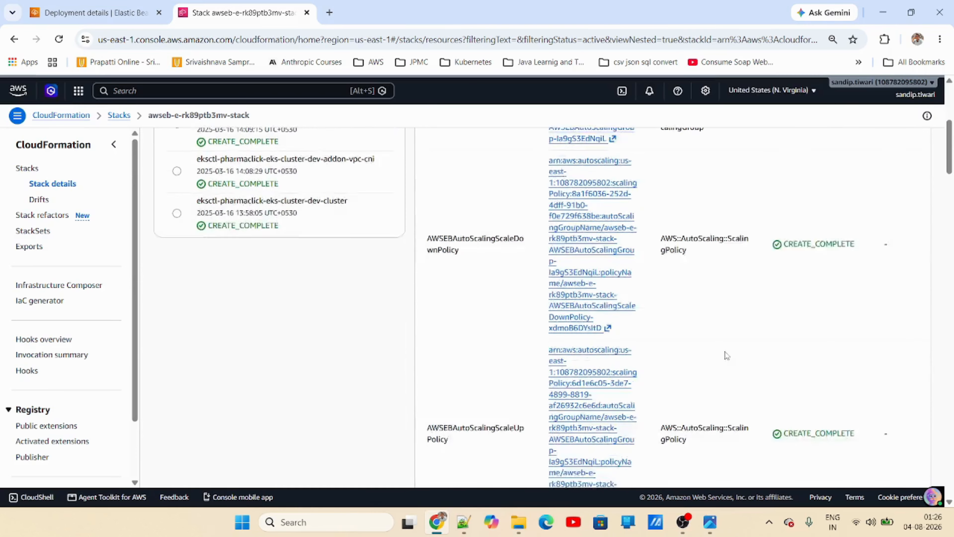
scroll(723, 304, "down", 10)
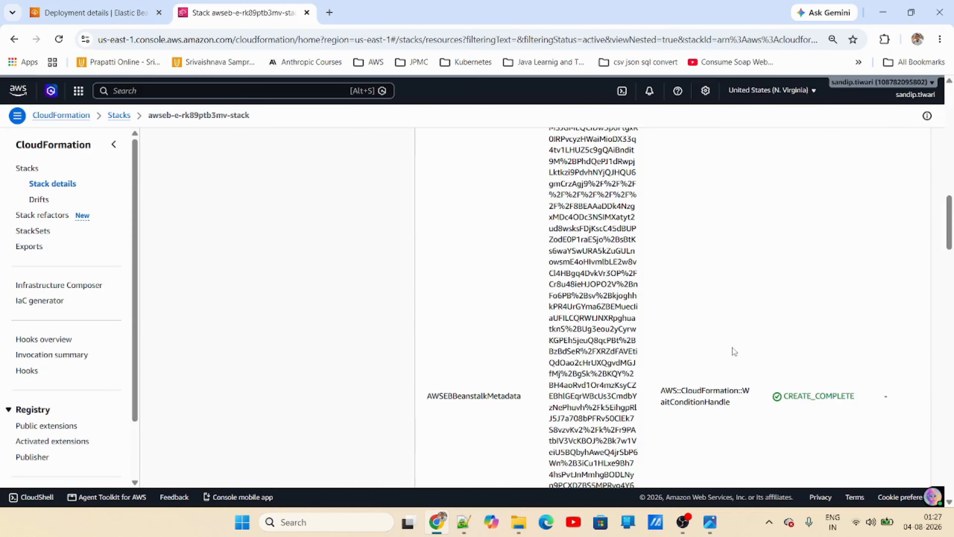
- Open the EC2 console in a separate tab from the prod7 deployment details and read the deployment events down to the earliest
left_click(124, 23)
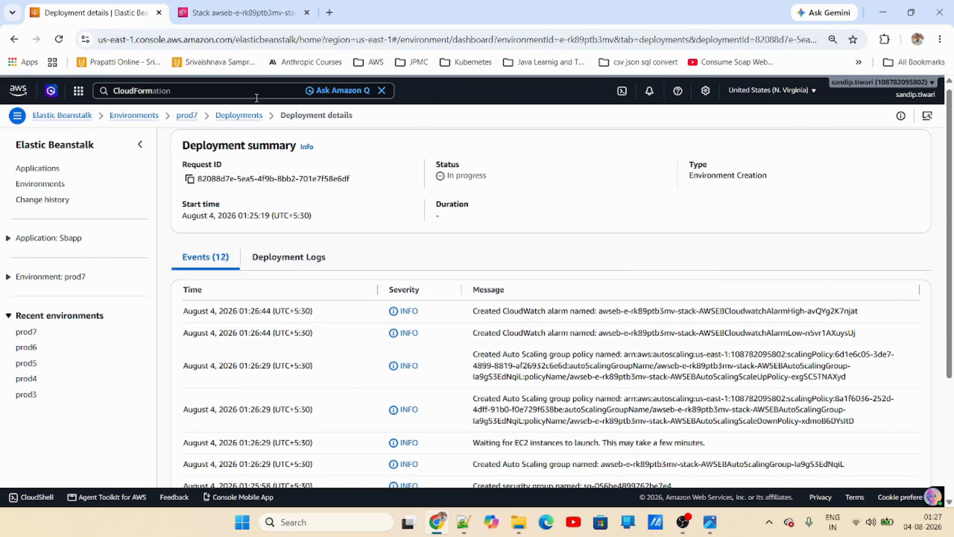
left_click(234, 91)
left_click_drag(154, 90, 91, 79)
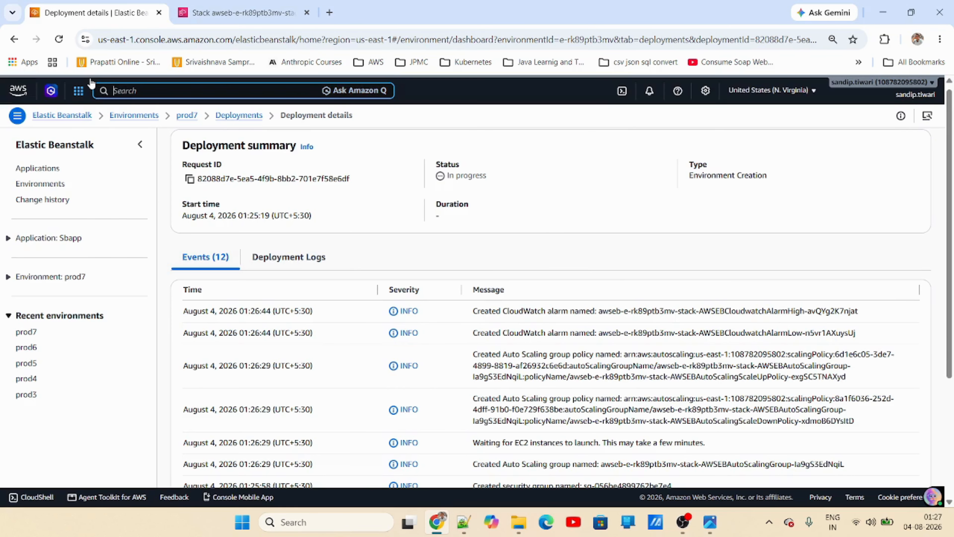
type("EC2")
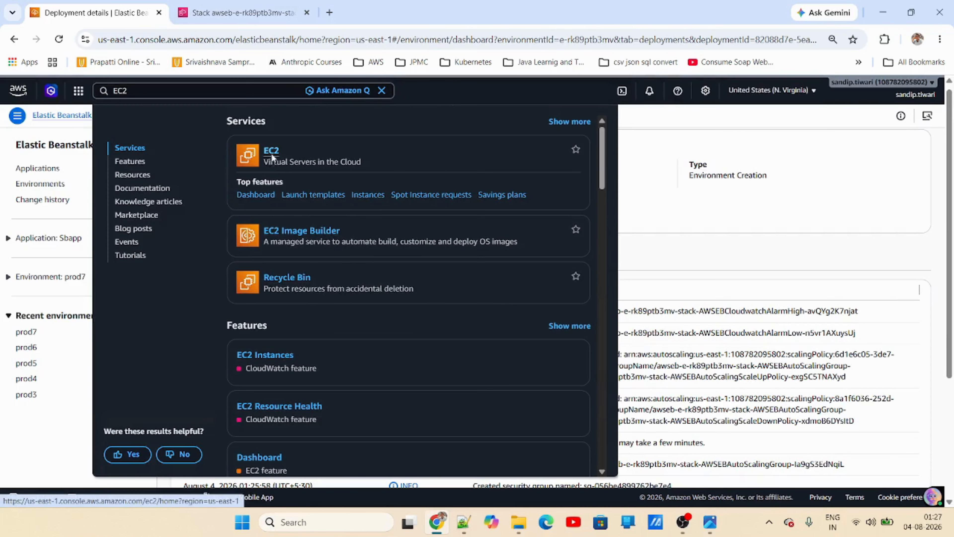
right_click(271, 150)
left_click(301, 160)
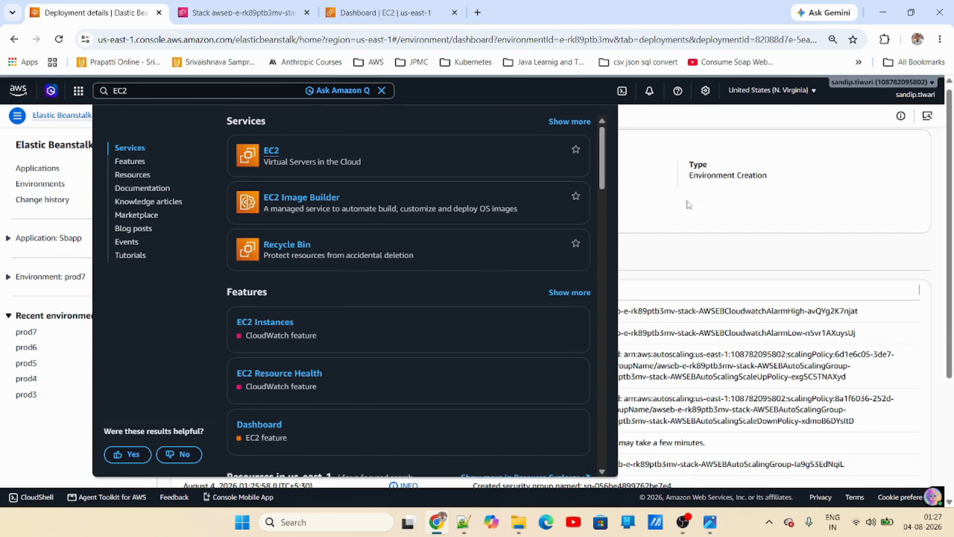
left_click(663, 206)
scroll(608, 400, "down", 5)
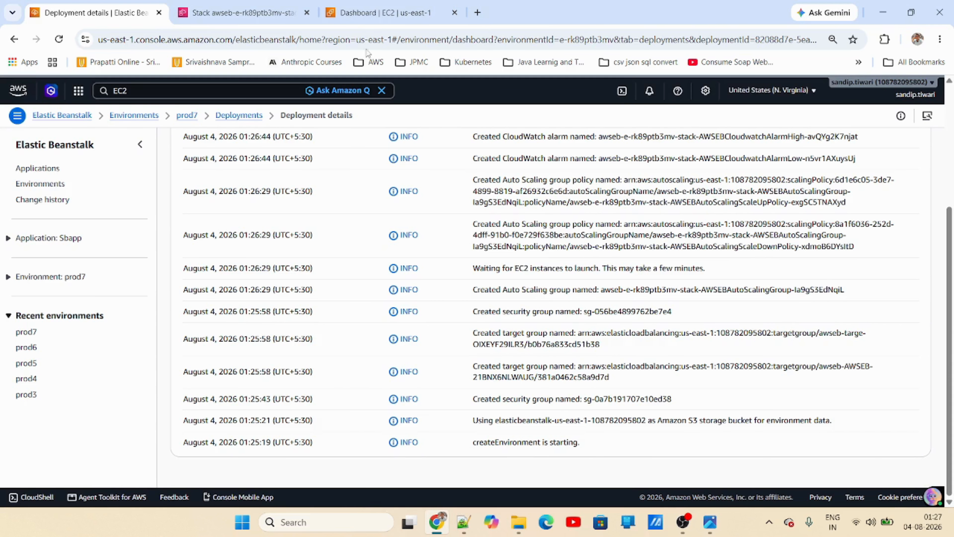
- Check the running EC2 instances and the prod7 Auto Scaling group's health, capacity limits and Availability Zones
left_click(376, 12)
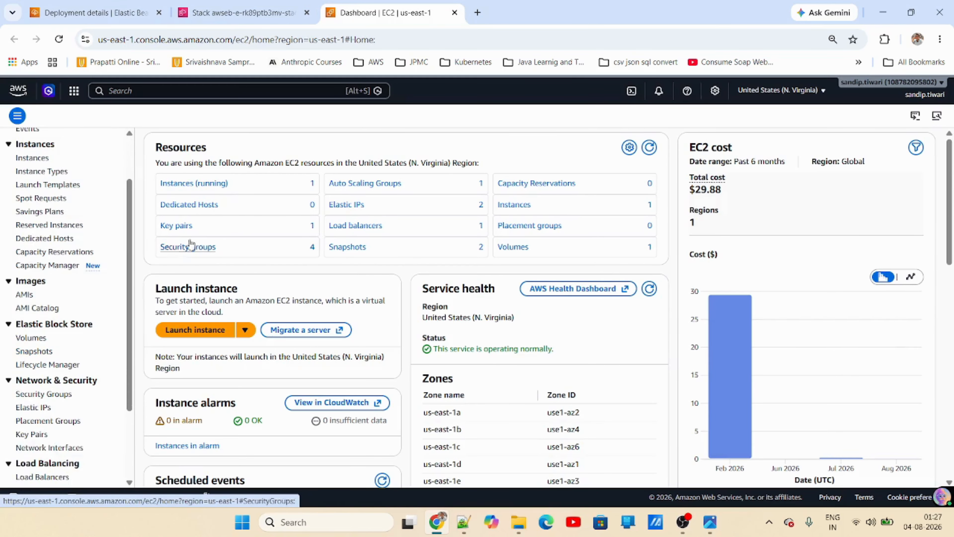
left_click(193, 184)
scroll(80, 407, "down", 3)
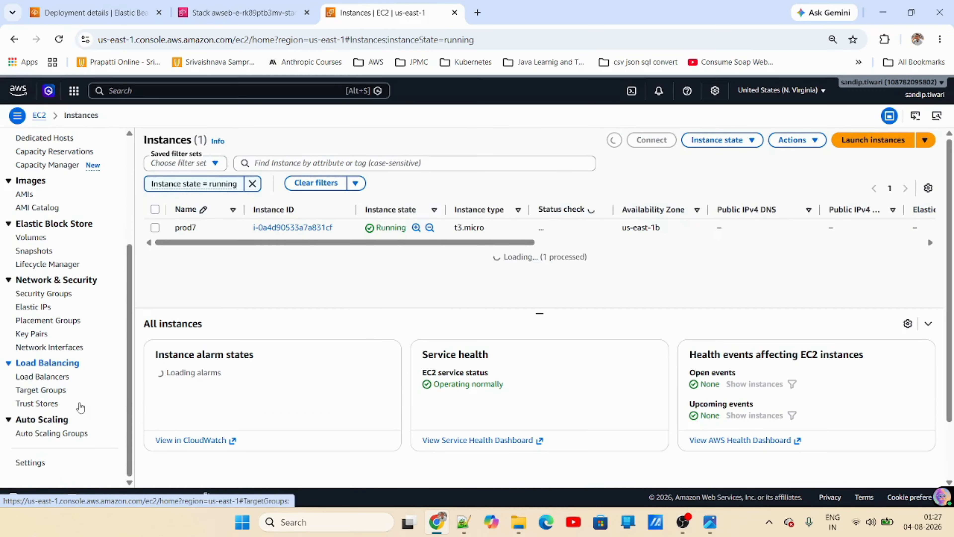
left_click(60, 433)
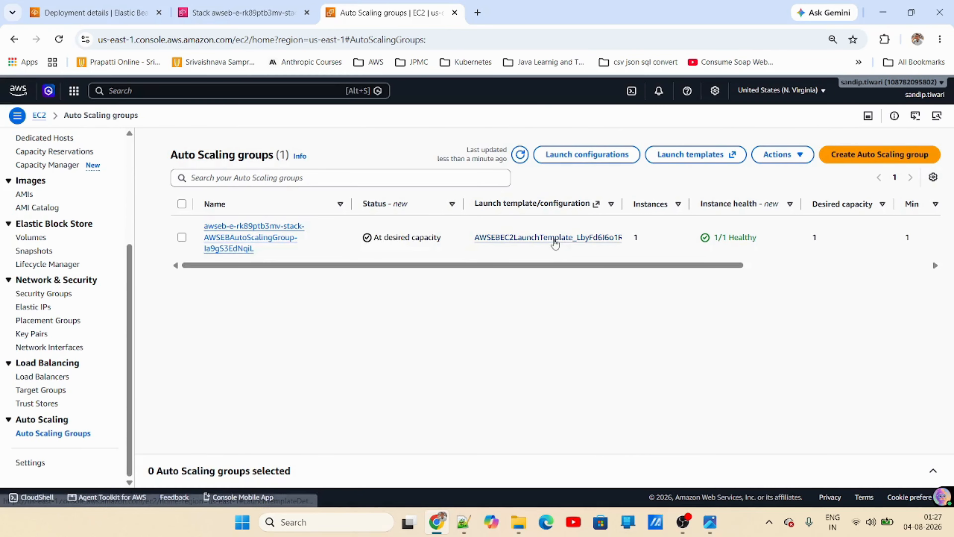
scroll(652, 238, "right", 5)
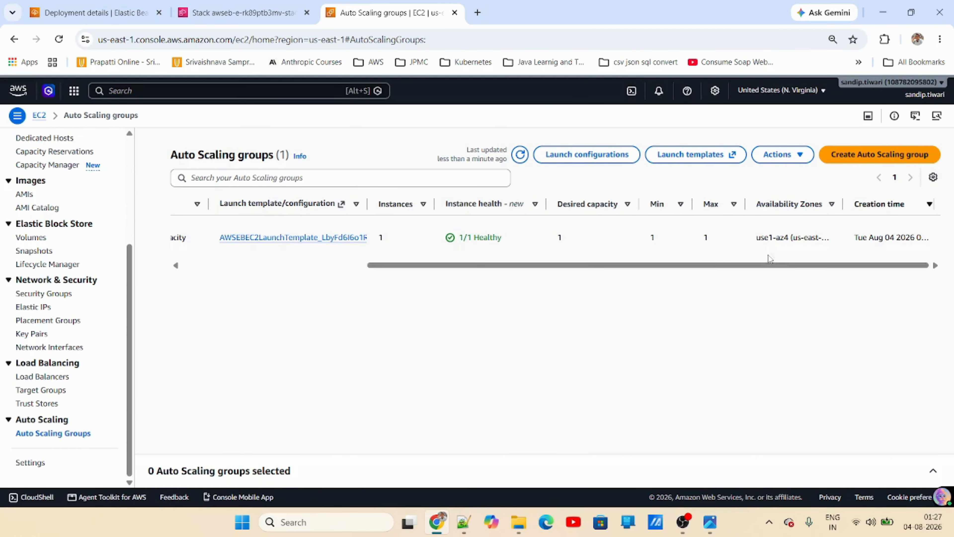
scroll(511, 269, "left", 5)
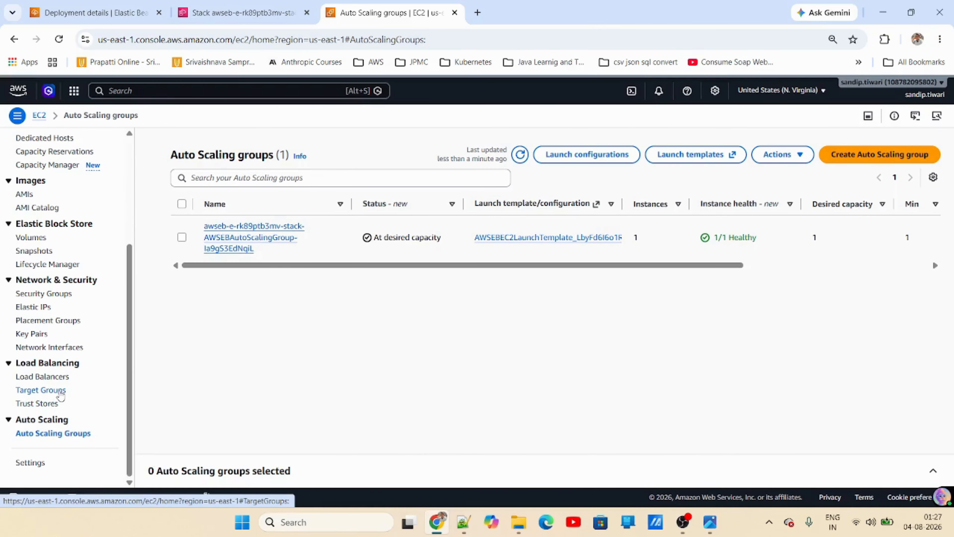
- Open the target group awseb-targe-OIXEYF29ILR3 and check its details and registered targets
left_click(39, 390)
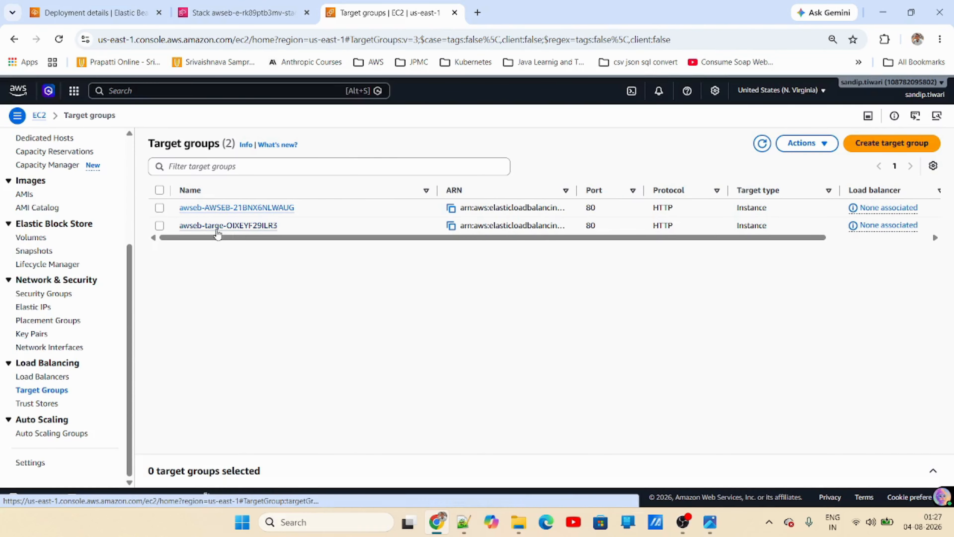
left_click(224, 230)
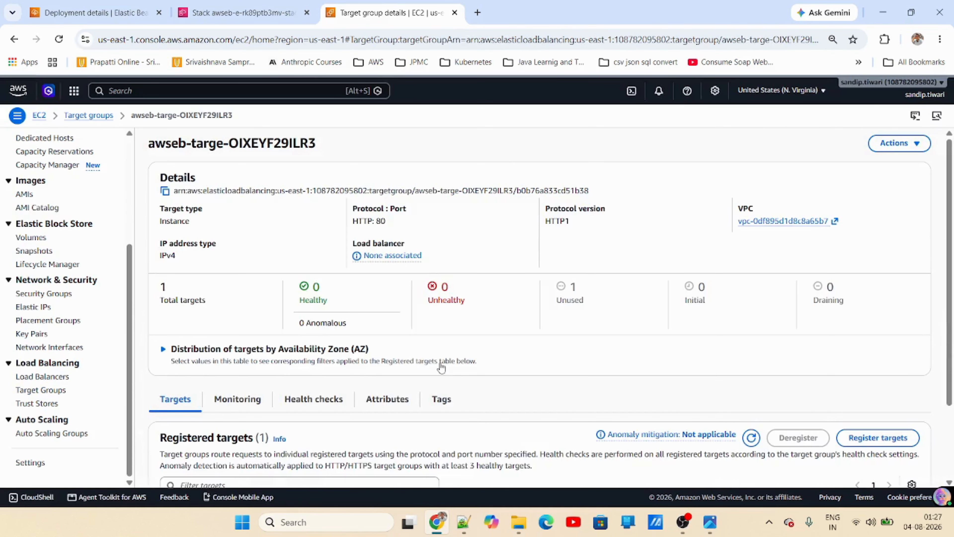
scroll(411, 455, "down", 3)
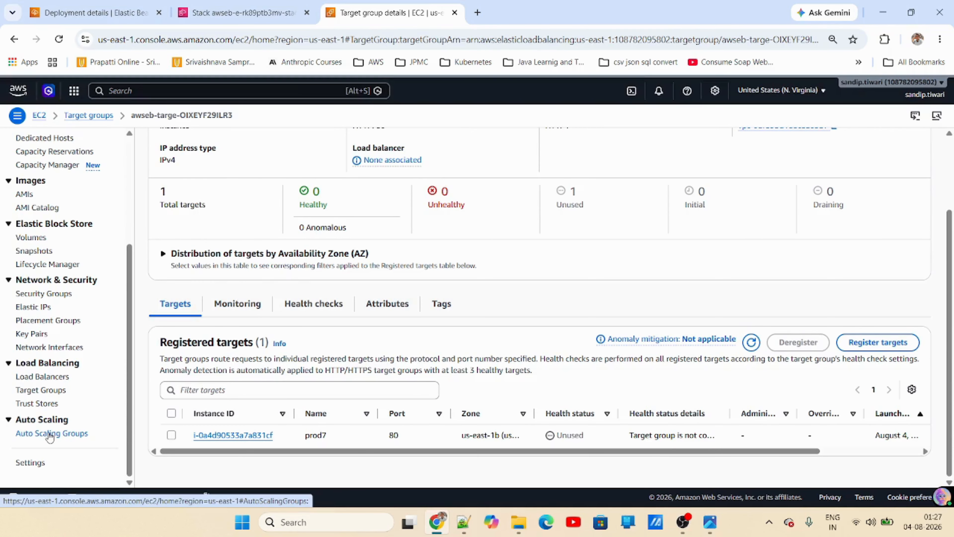
- Examine the prod7 Auto Scaling group's capacity, launch template and network details, and return to the list of groups
left_click(53, 433)
left_click(274, 239)
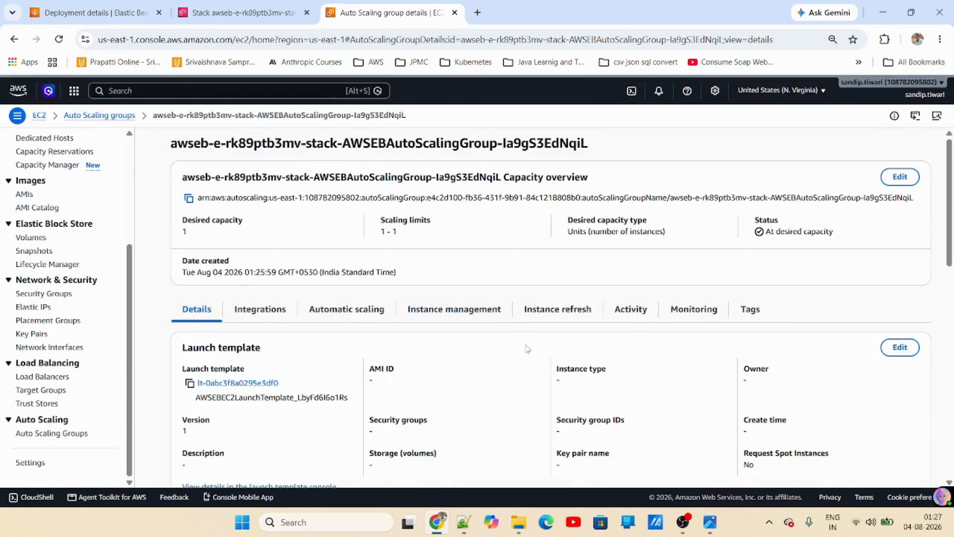
scroll(277, 202, "down", 2)
scroll(368, 242, "up", 3)
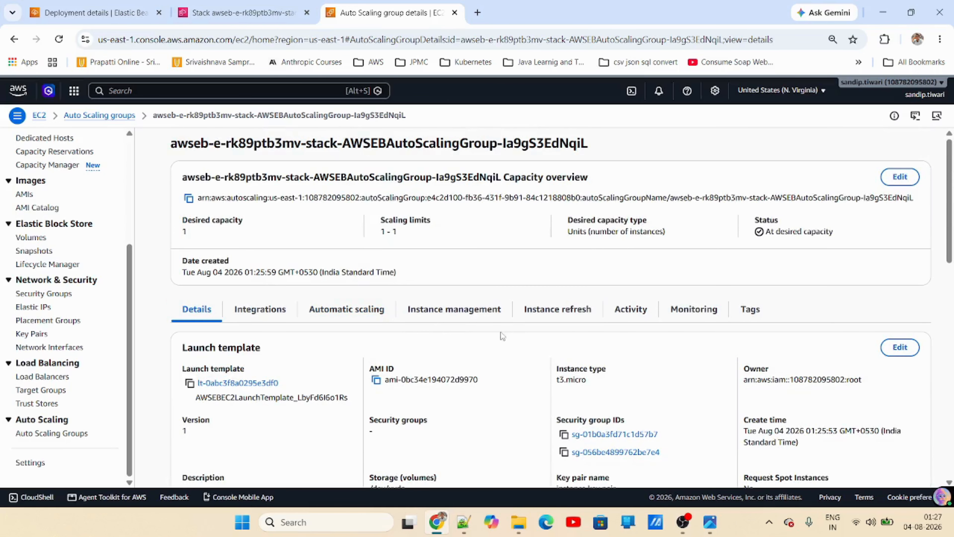
scroll(502, 300, "down", 12)
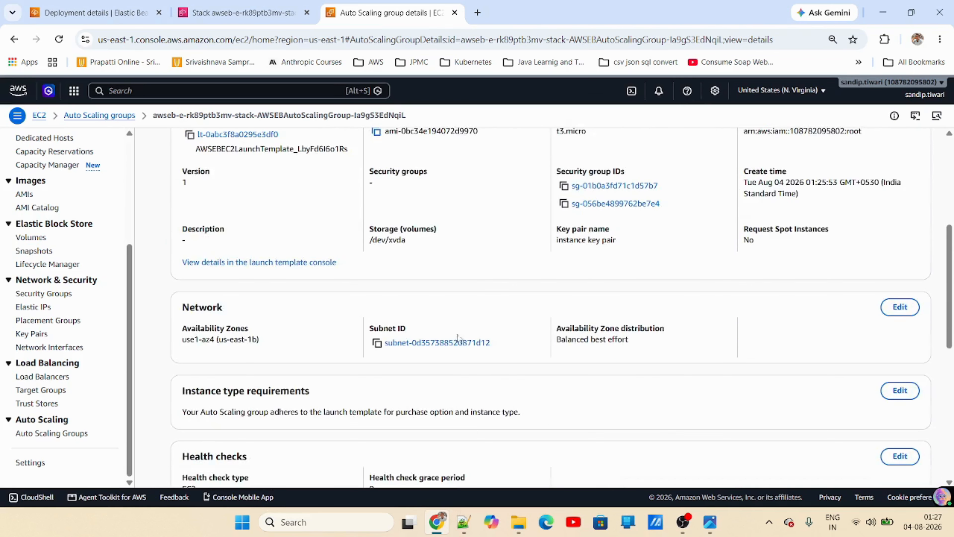
scroll(451, 353, "up", 7)
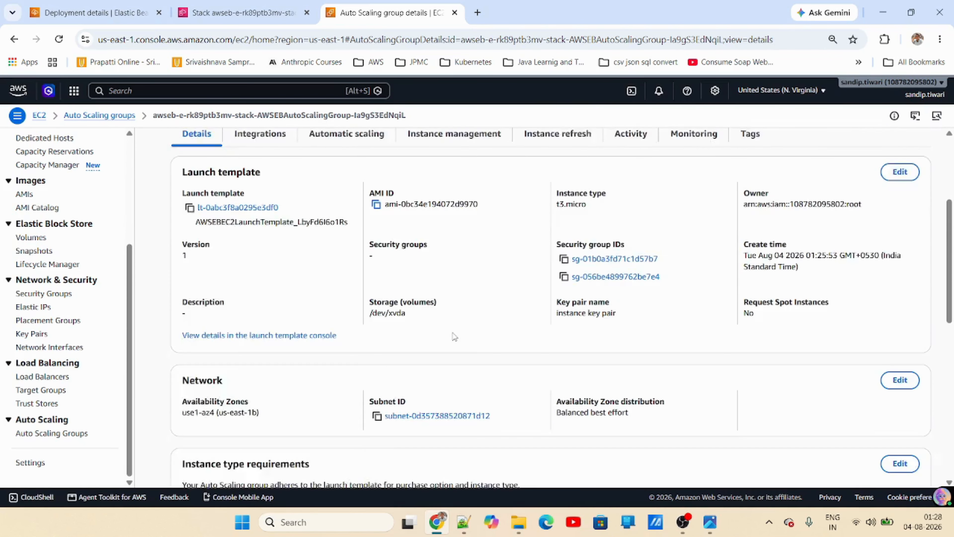
left_click(74, 434)
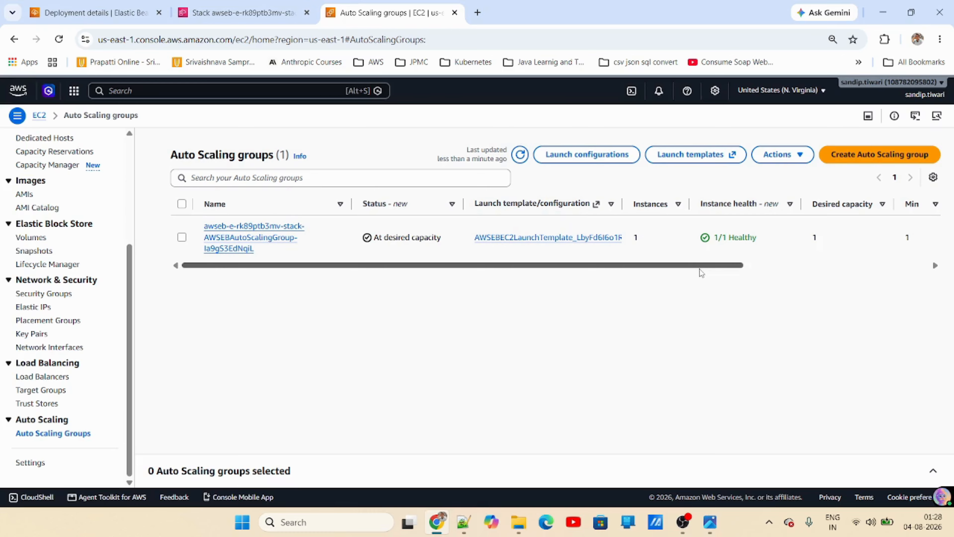
left_click_drag(699, 267, 727, 266)
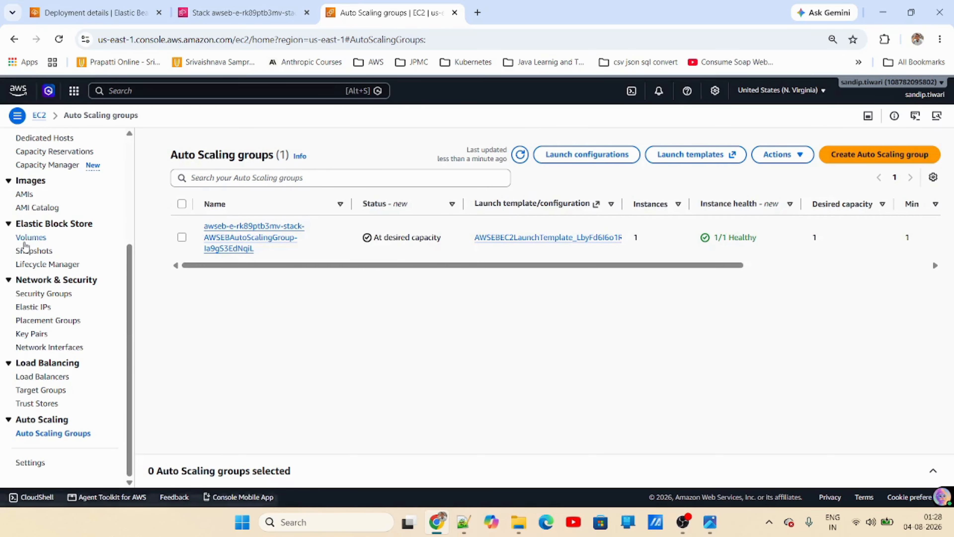
- Open the full EC2 instances list in a separate tab and check the prod7 instance there
scroll(41, 278, "up", 5)
right_click(33, 220)
left_click(63, 231)
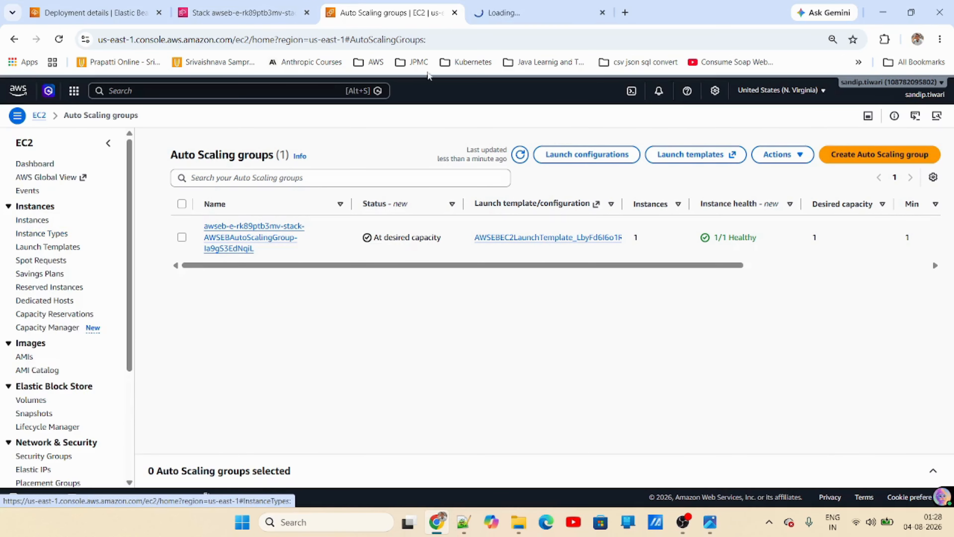
left_click(534, 12)
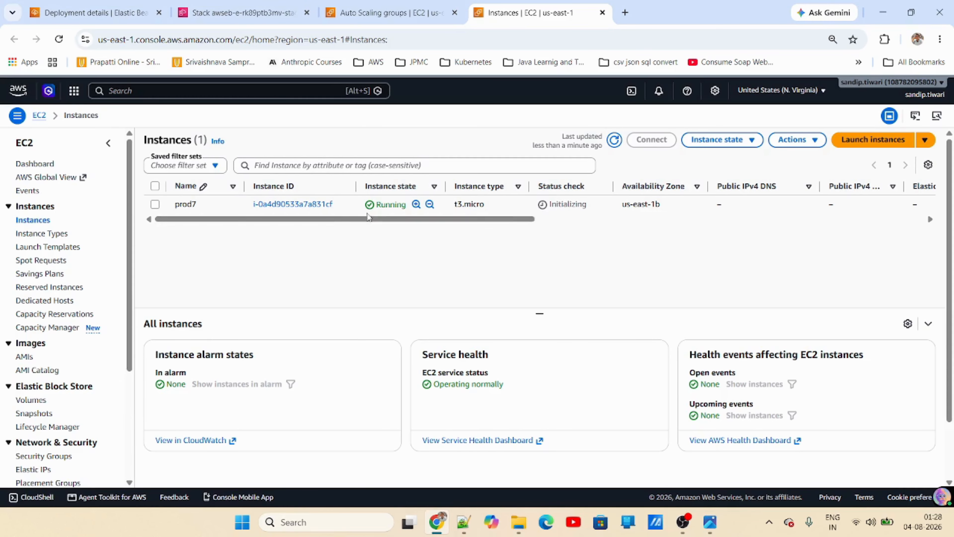
- Check the prod7 EC2 instance's Availability Zone in the instances list
left_click(391, 12)
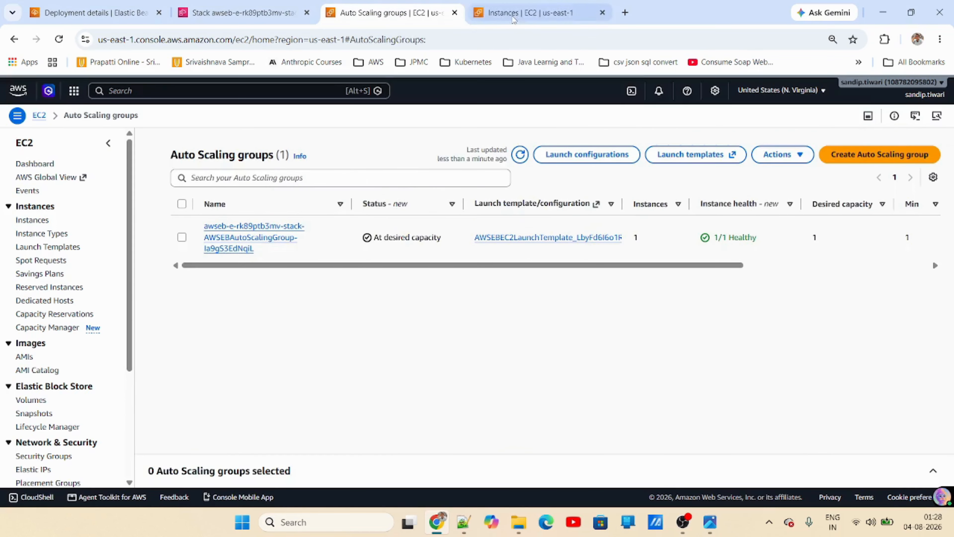
left_click(533, 13)
left_click_drag(625, 206, 643, 214)
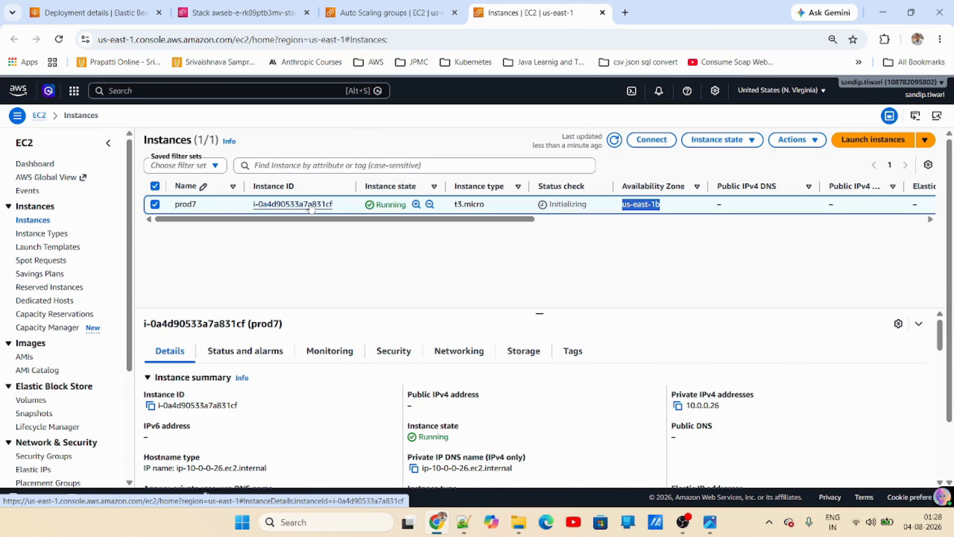
left_click(649, 233)
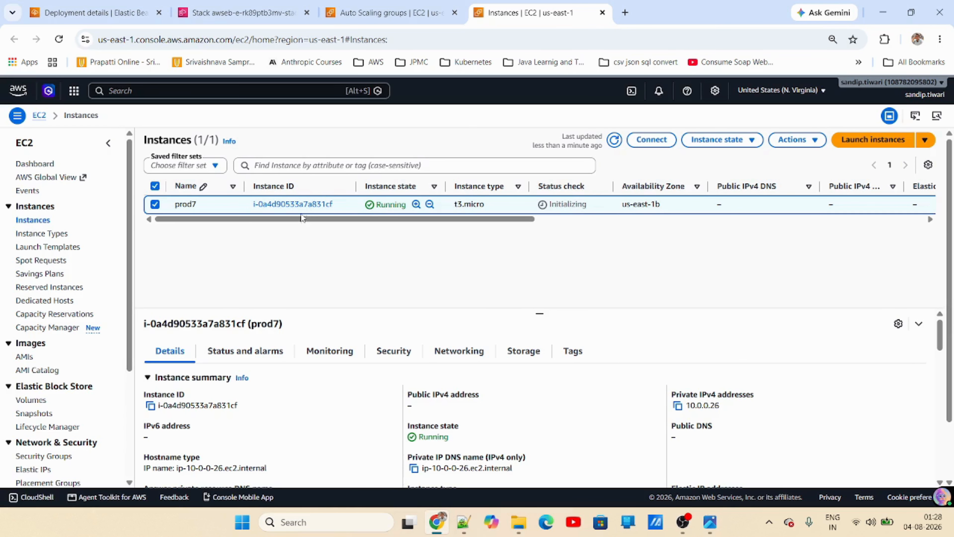
- Open the prod7 instance's summary and compare its subnet with the high-availability architecture diagram in the image viewer
left_click(302, 206)
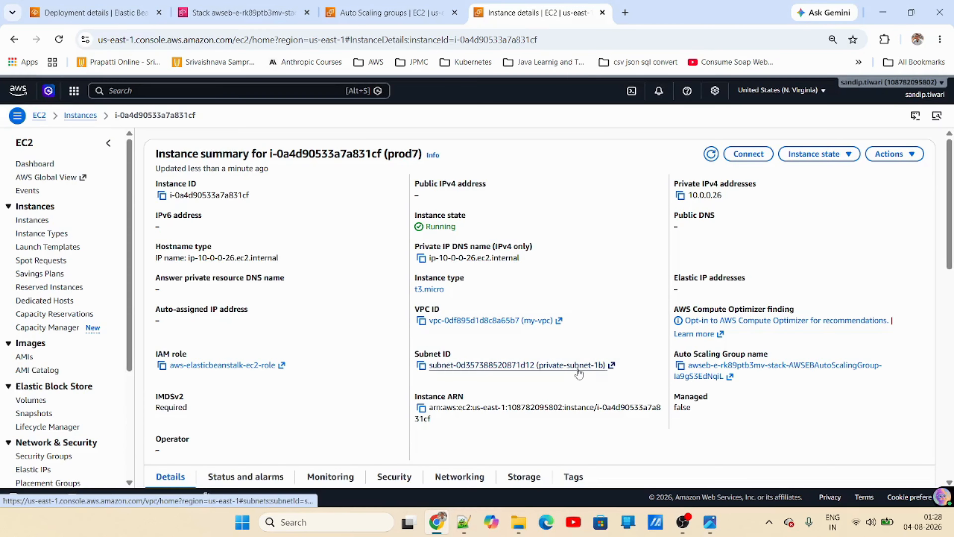
left_click(706, 528)
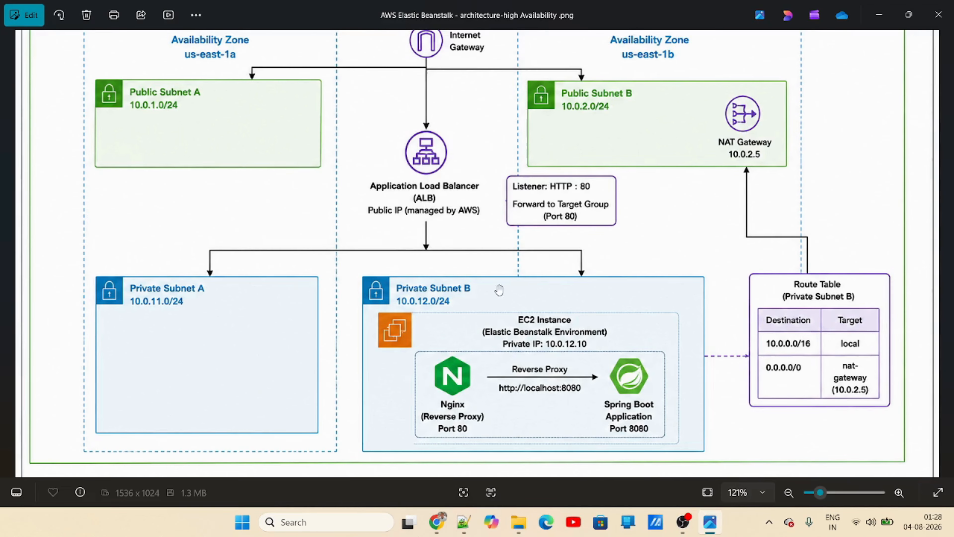
left_click(724, 524)
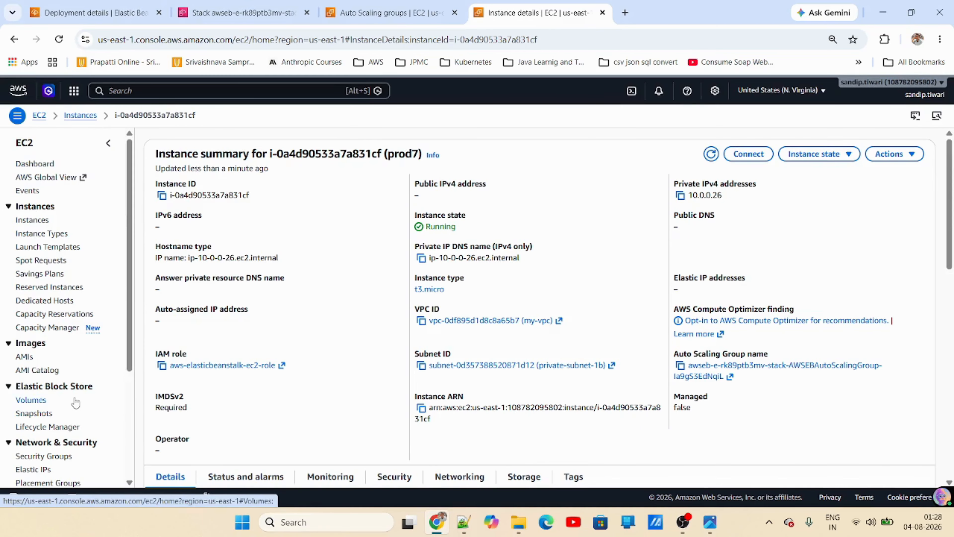
- Open the prod7 environment's application load balancer and check its Availability Zones, DNS name, listeners and rules
scroll(73, 414, "down", 3)
left_click(54, 418)
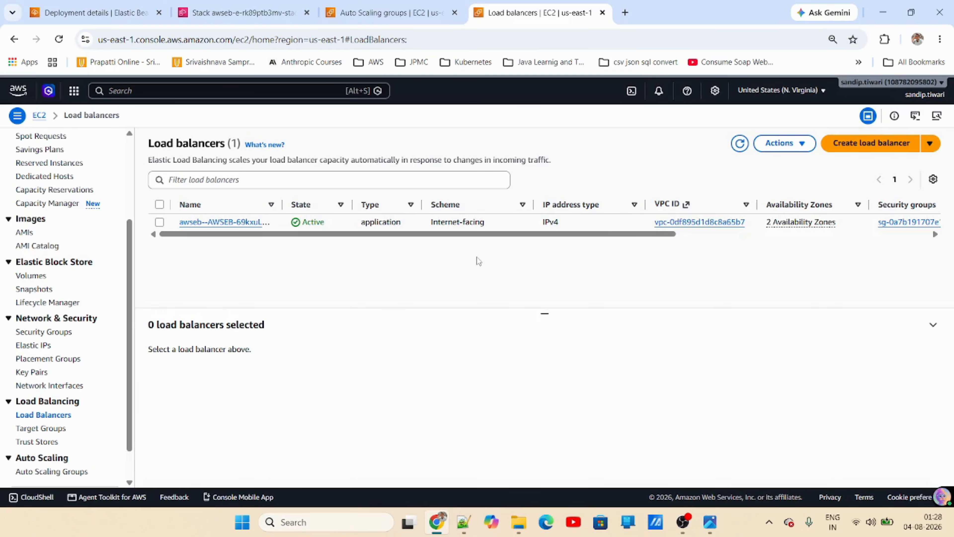
left_click(740, 144)
left_click(238, 222)
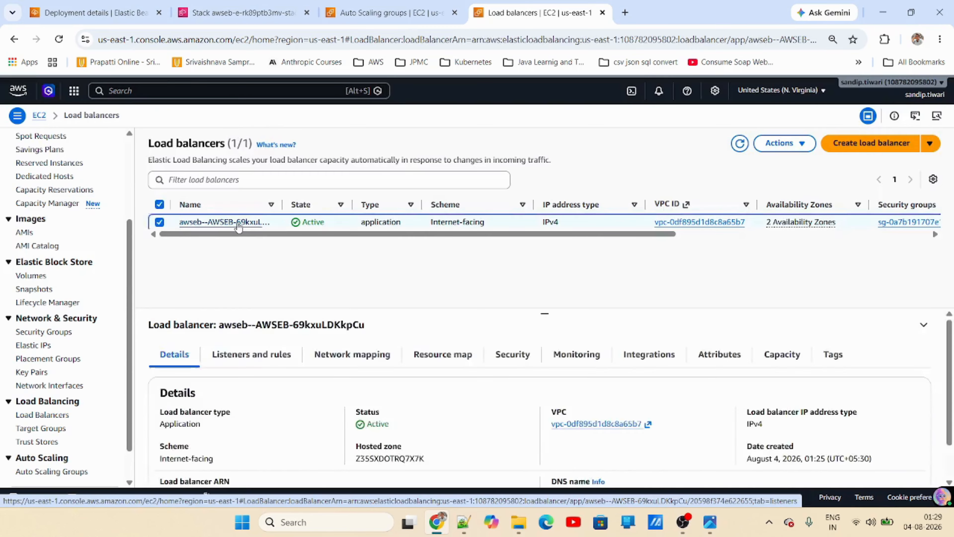
scroll(395, 362, "down", 3)
scroll(395, 362, "down", 2)
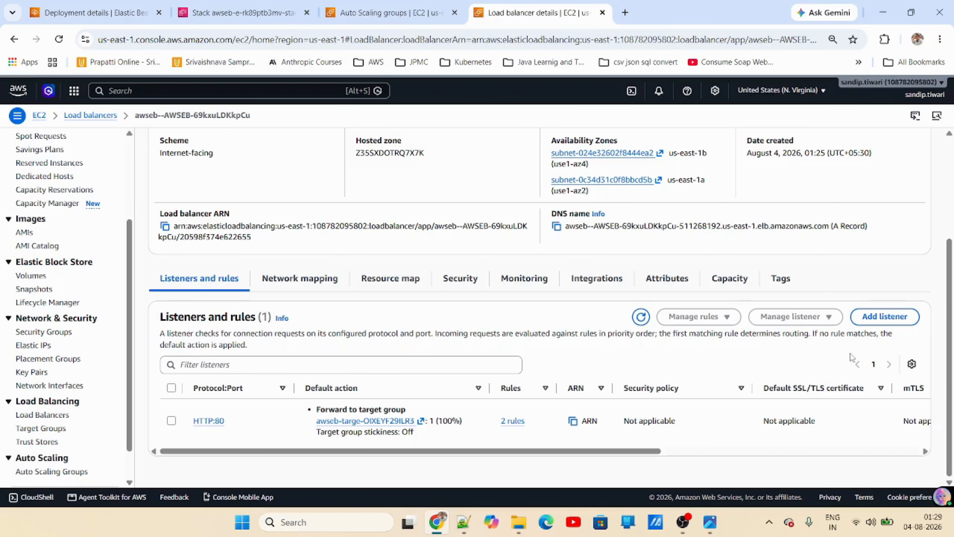
- Examine the load balancer's resource map from listener through rules and target group to the registered target
left_click(391, 278)
scroll(425, 397, "down", 3)
scroll(425, 397, "down", 1)
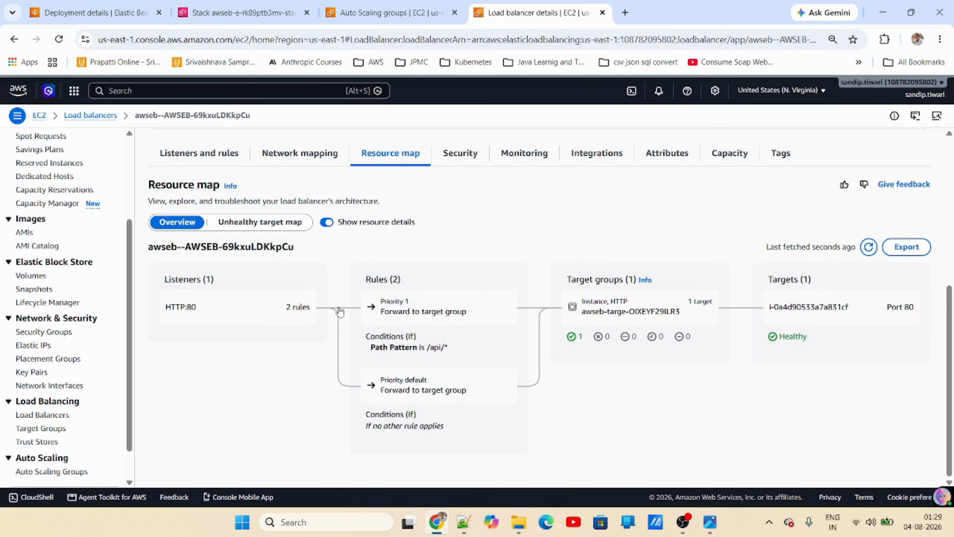
scroll(391, 270, "up", 6)
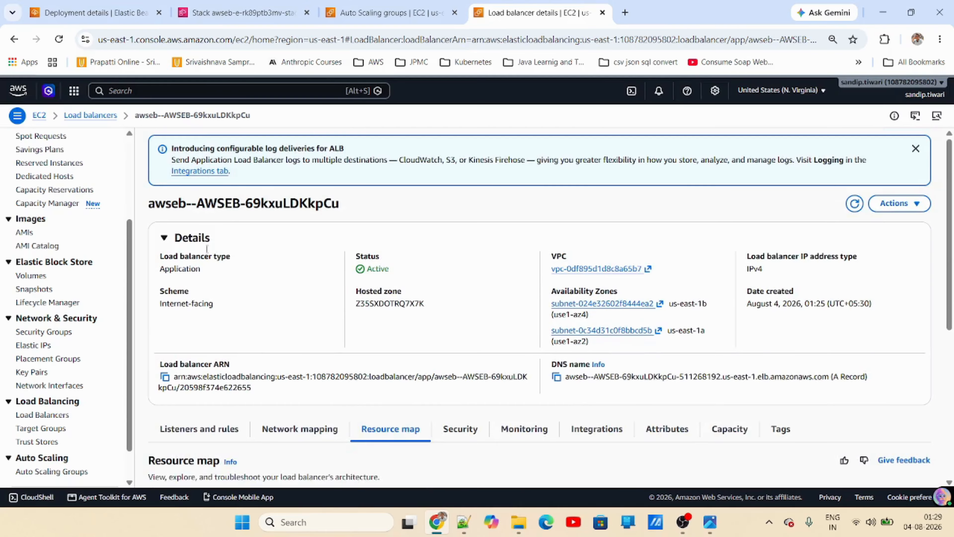
- Return to Elastic Beanstalk and check prod7's health and deployment history, dismissing the launch notification
left_click(124, 23)
scroll(553, 293, "up", 5)
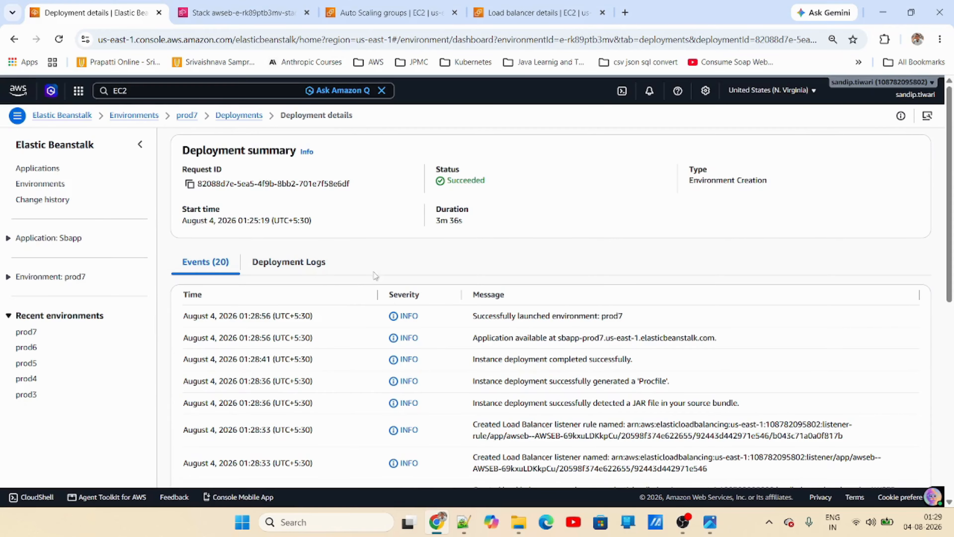
left_click(240, 115)
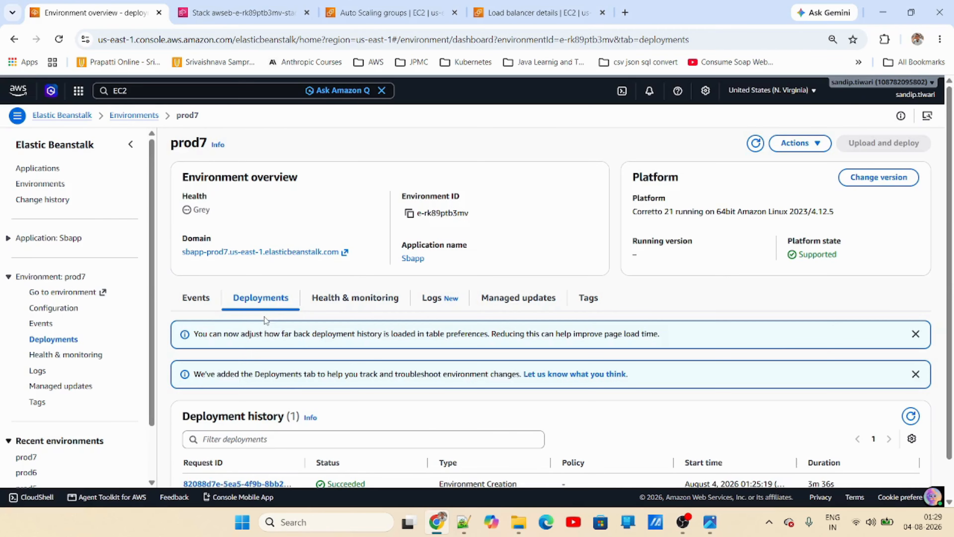
scroll(265, 320, "down", 1)
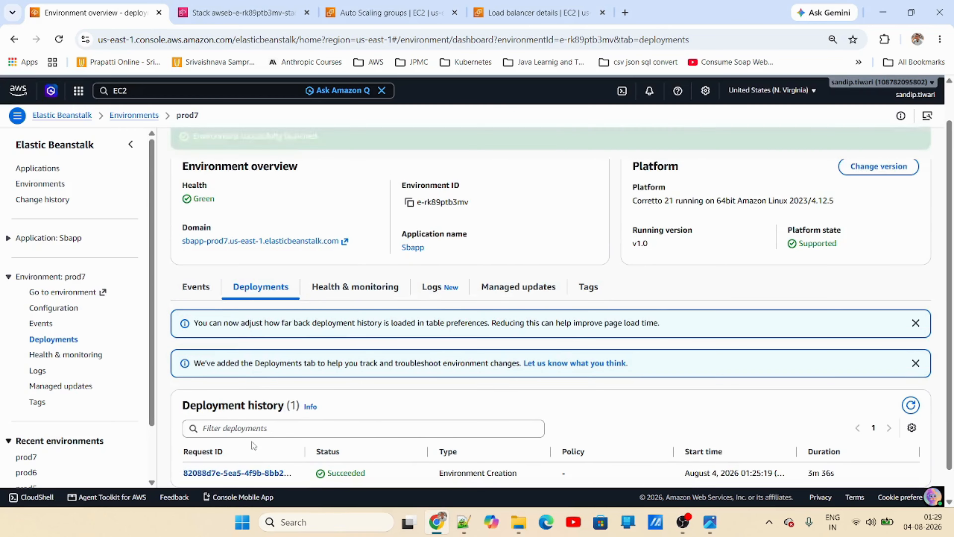
left_click(916, 146)
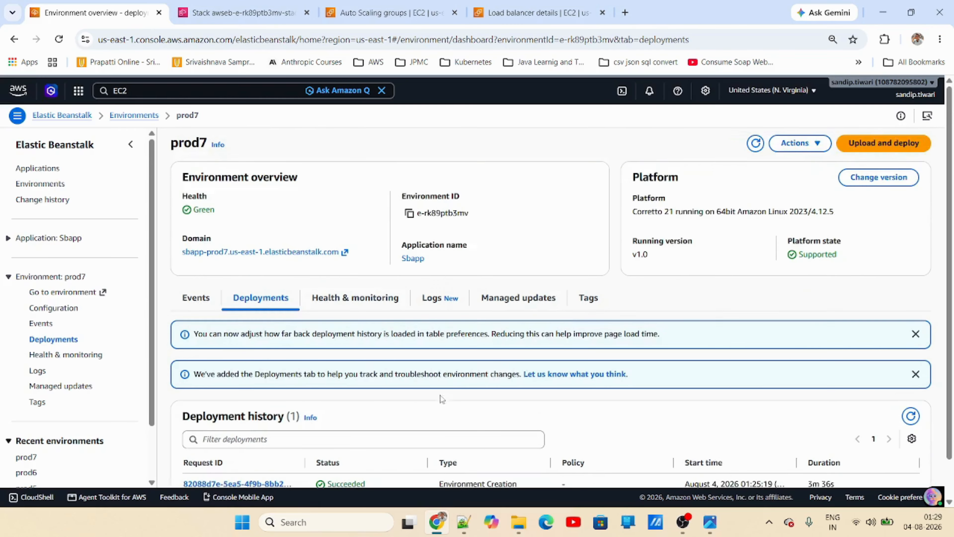
- Open prod7's environment creation deployment and review its events from security group creation to launch
scroll(376, 413, "down", 1)
left_click(270, 444)
scroll(551, 376, "down", 8)
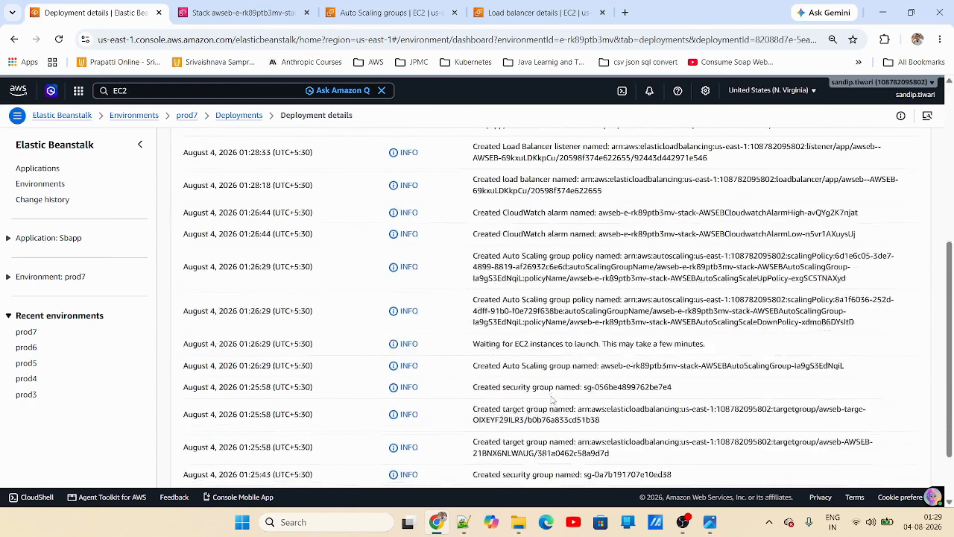
scroll(552, 376, "up", 2)
scroll(551, 376, "up", 5)
scroll(527, 381, "down", 4)
scroll(510, 385, "down", 1)
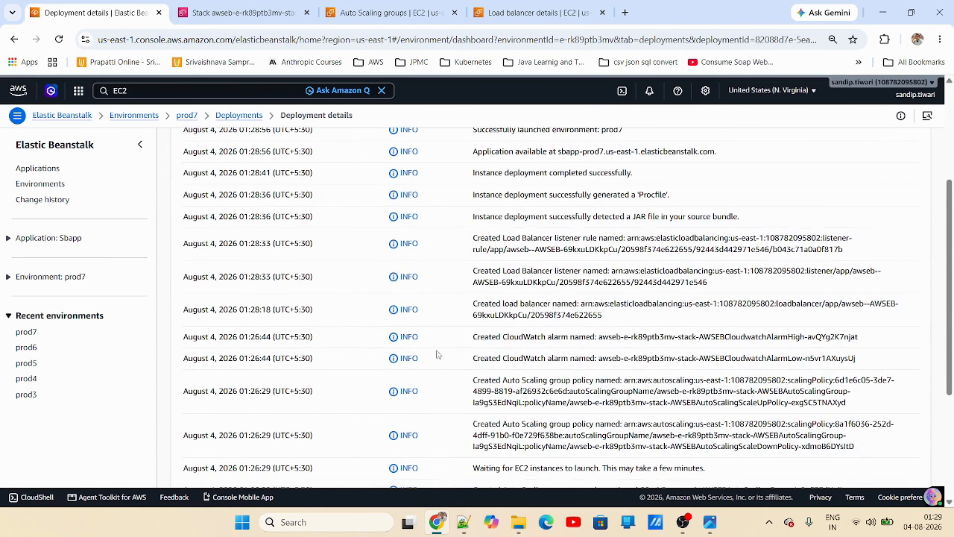
- Go back to the Elastic Beanstalk environments list and open the prod7 environment overview
key("ctrl+Tab")
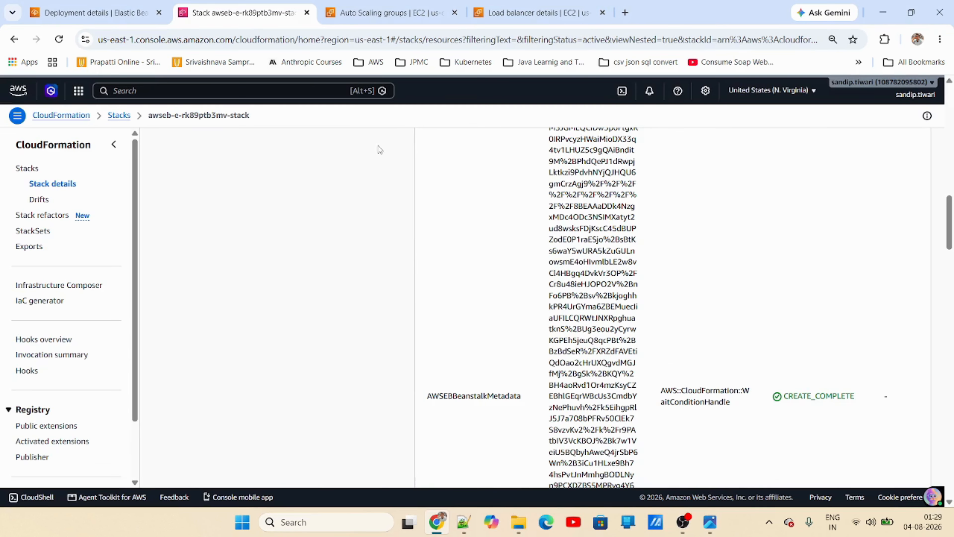
left_click(54, 13)
scroll(327, 316, "up", 4)
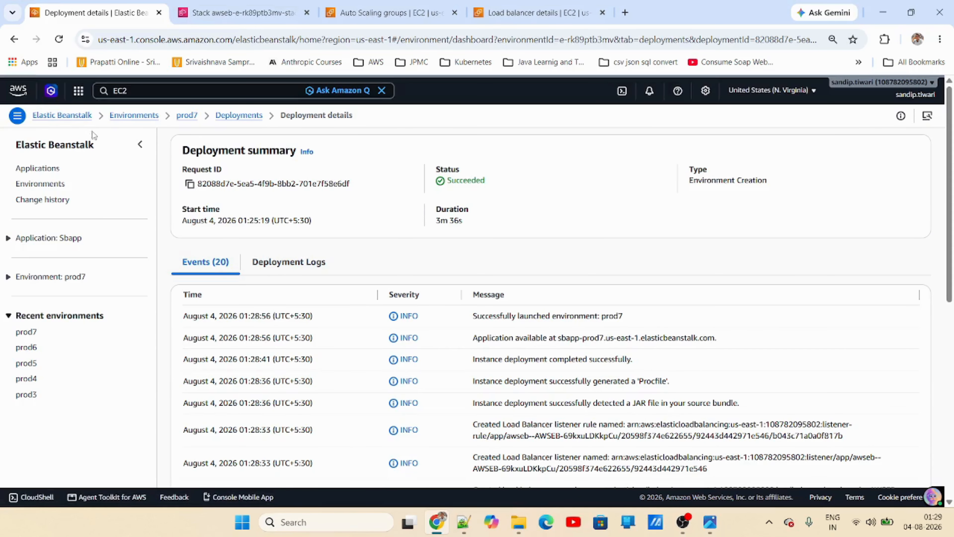
left_click(78, 118)
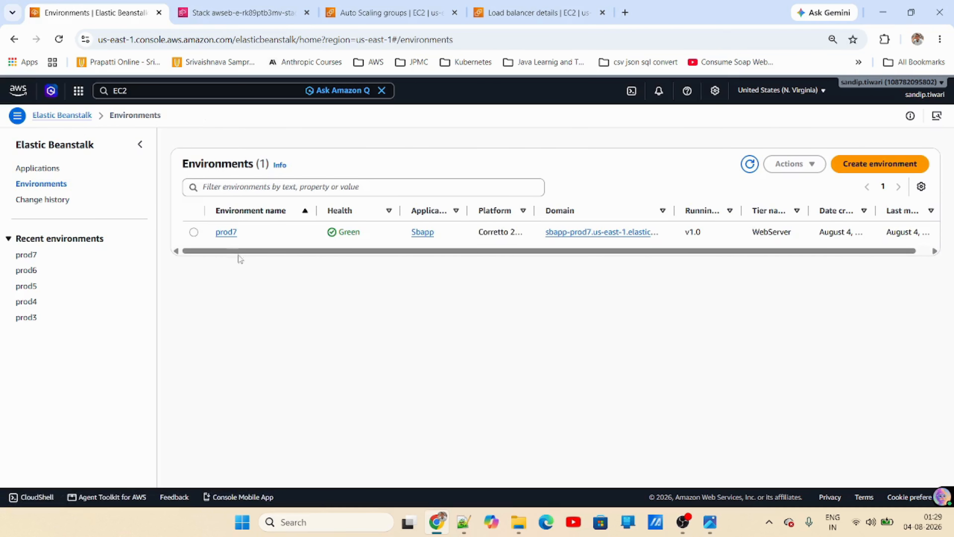
left_click(227, 232)
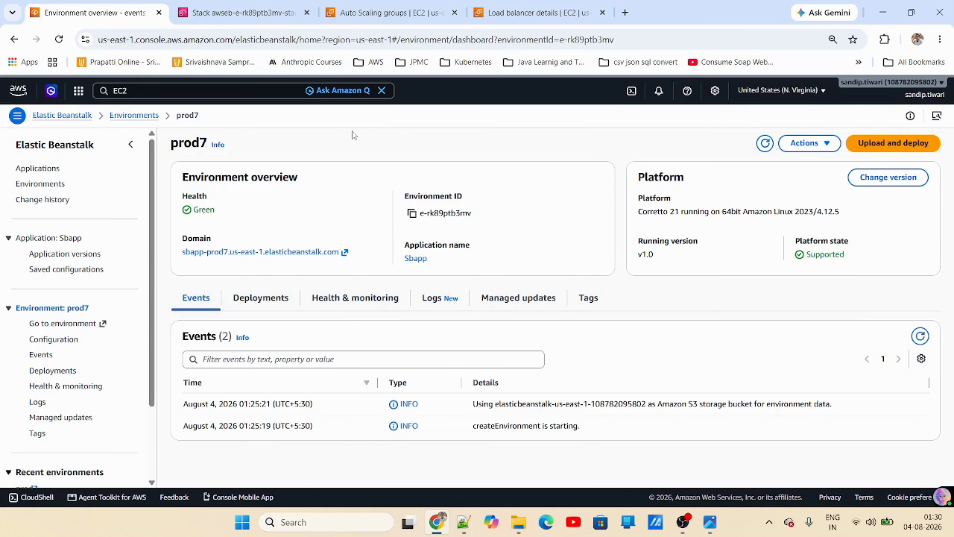
- Switch to the high-availability architecture diagram in the image viewer and zoom it out to 100% to review the VPC layout
left_click(711, 521)
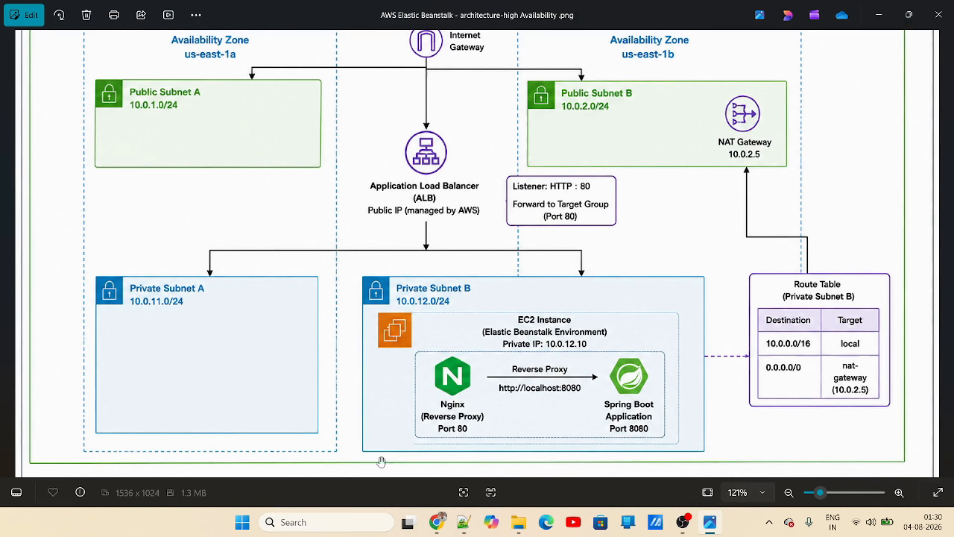
scroll(355, 309, "down", 3)
scroll(418, 332, "up", 1)
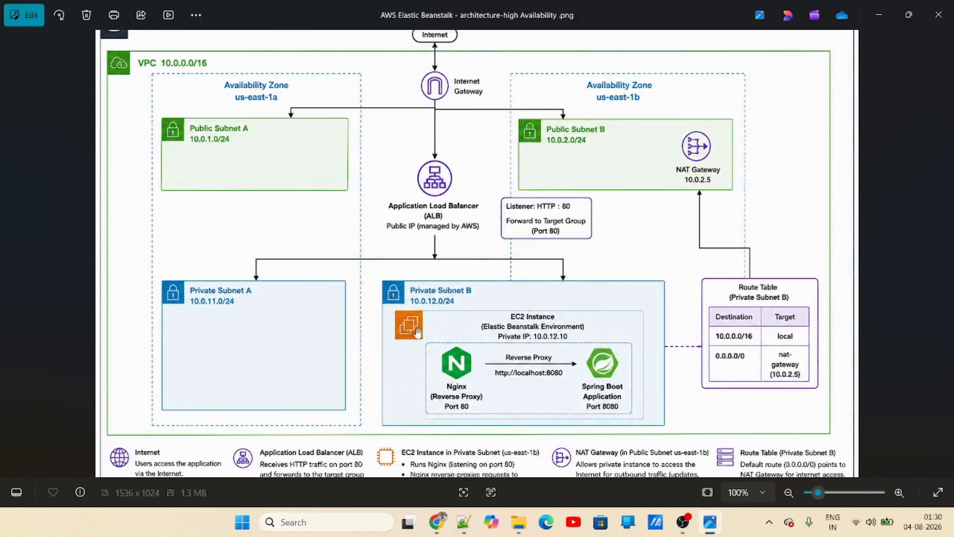